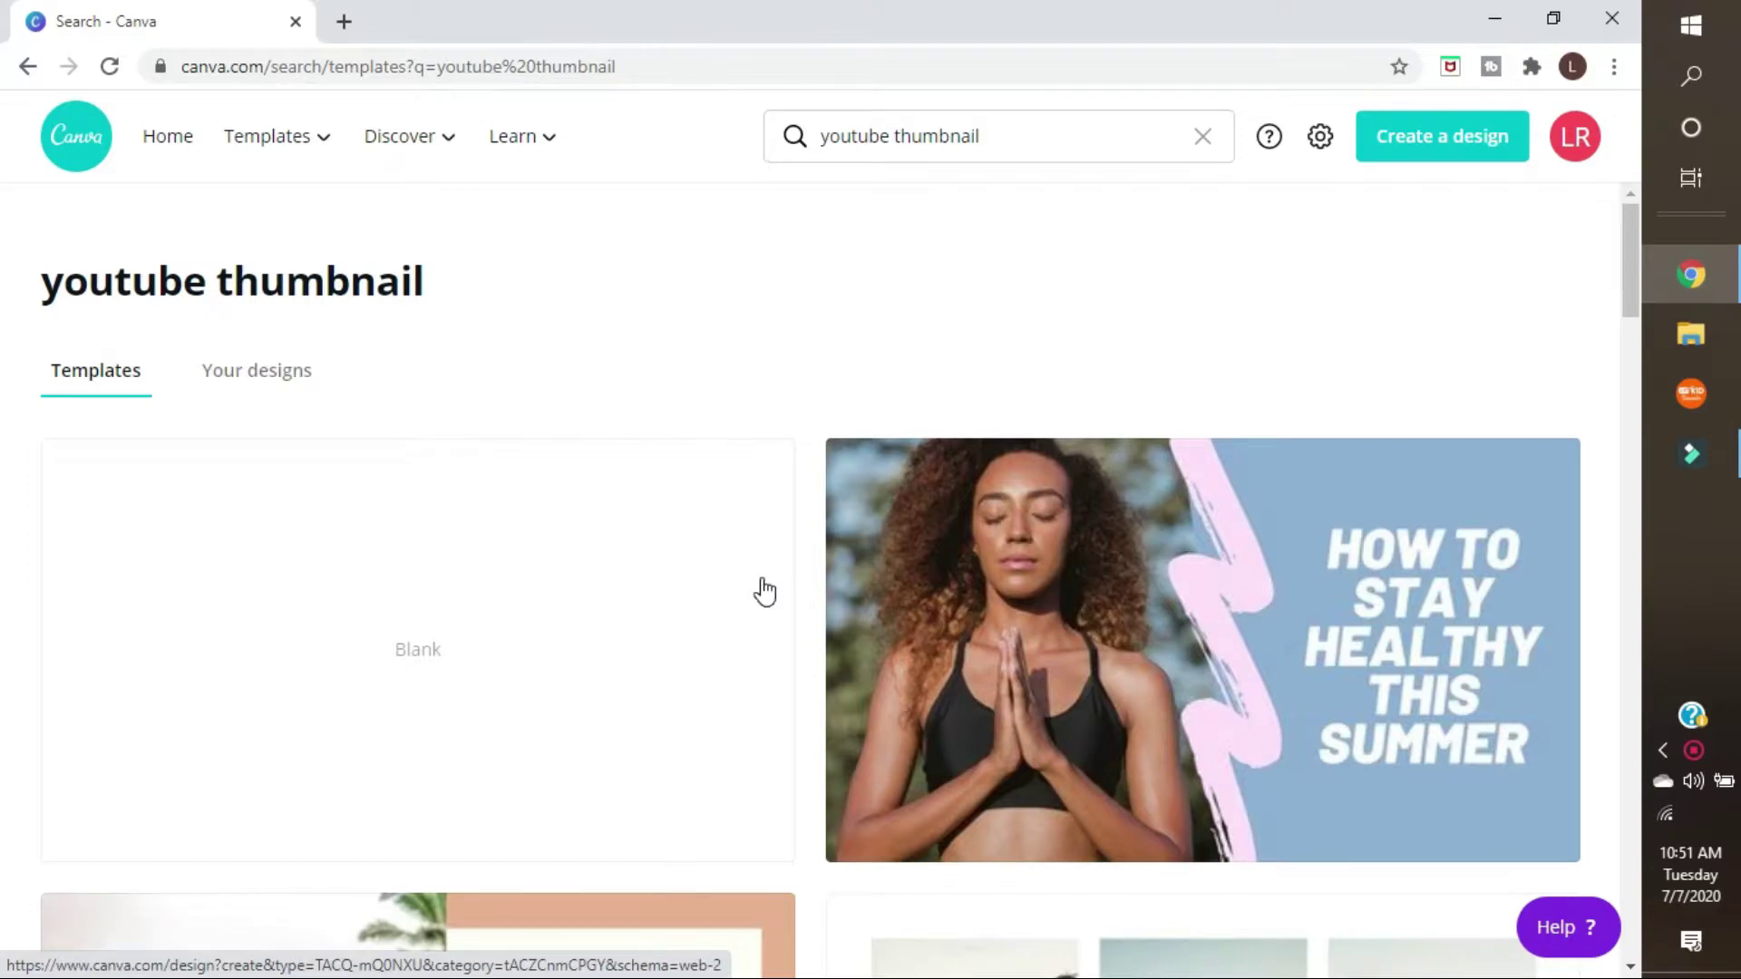
- Create a new blank design from the YouTube thumbnail templates
{"action": "scroll", "coordinate": [937, 536], "scroll_direction": "down", "scroll_amount": 3}
{"action": "scroll", "coordinate": [939, 536], "scroll_direction": "down", "scroll_amount": 3}
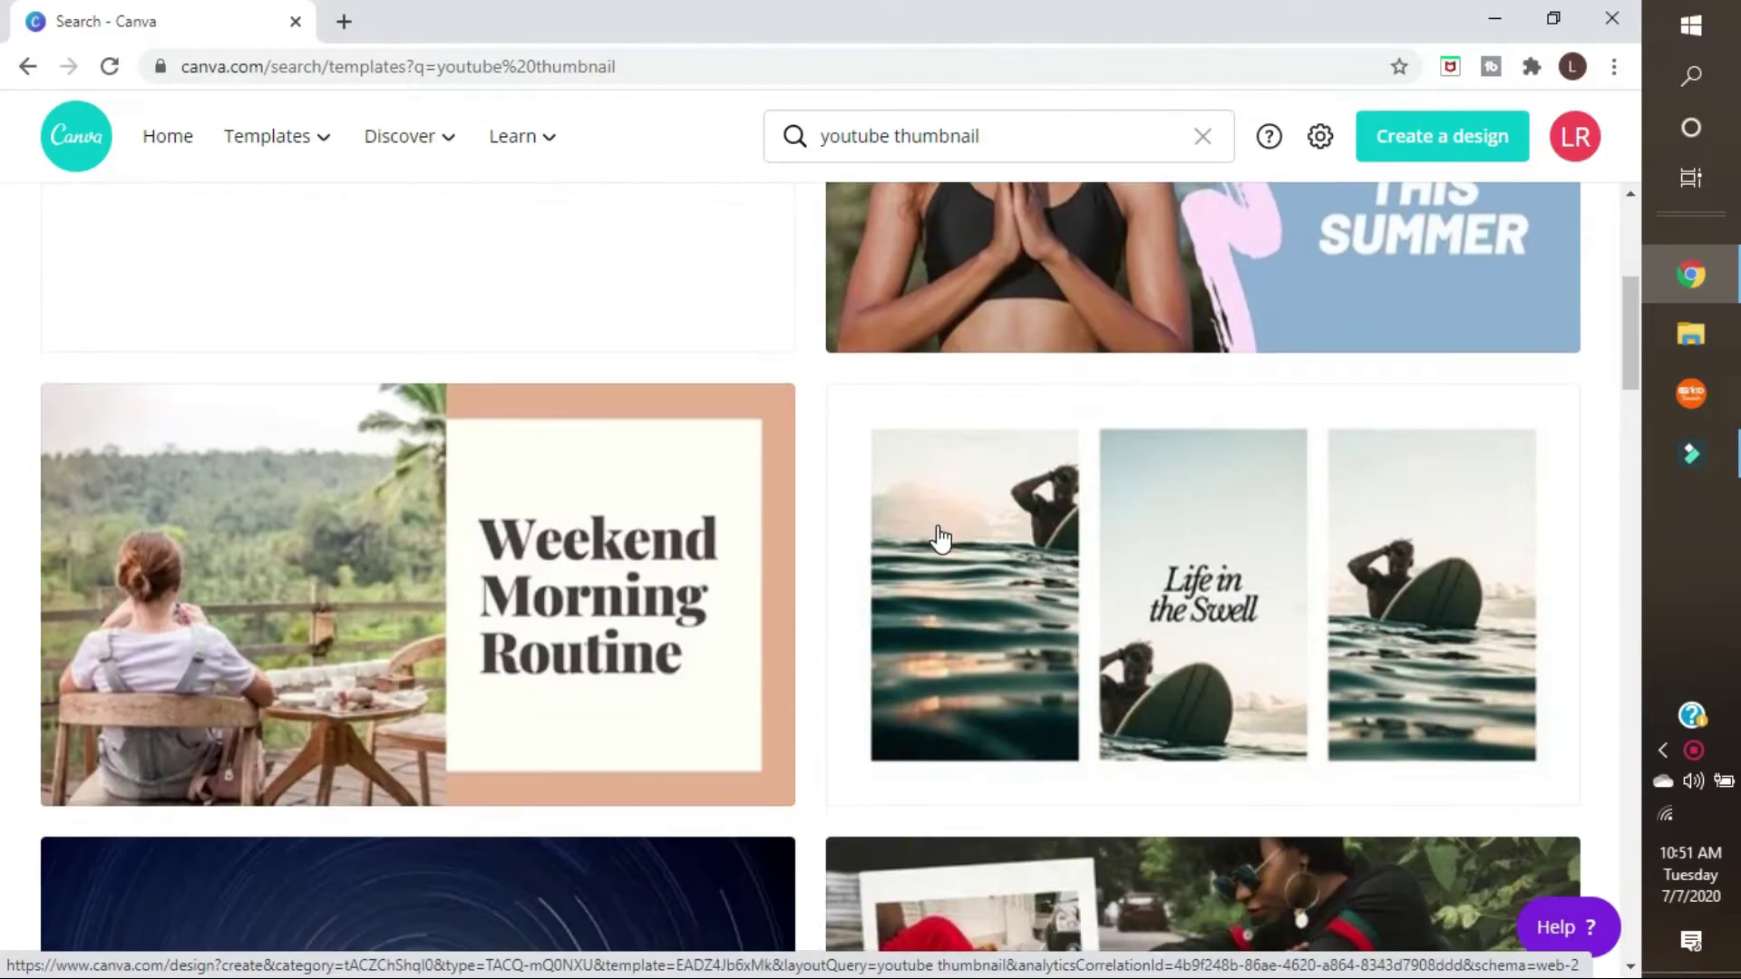
{"action": "scroll", "coordinate": [937, 536], "scroll_direction": "up", "scroll_amount": 5}
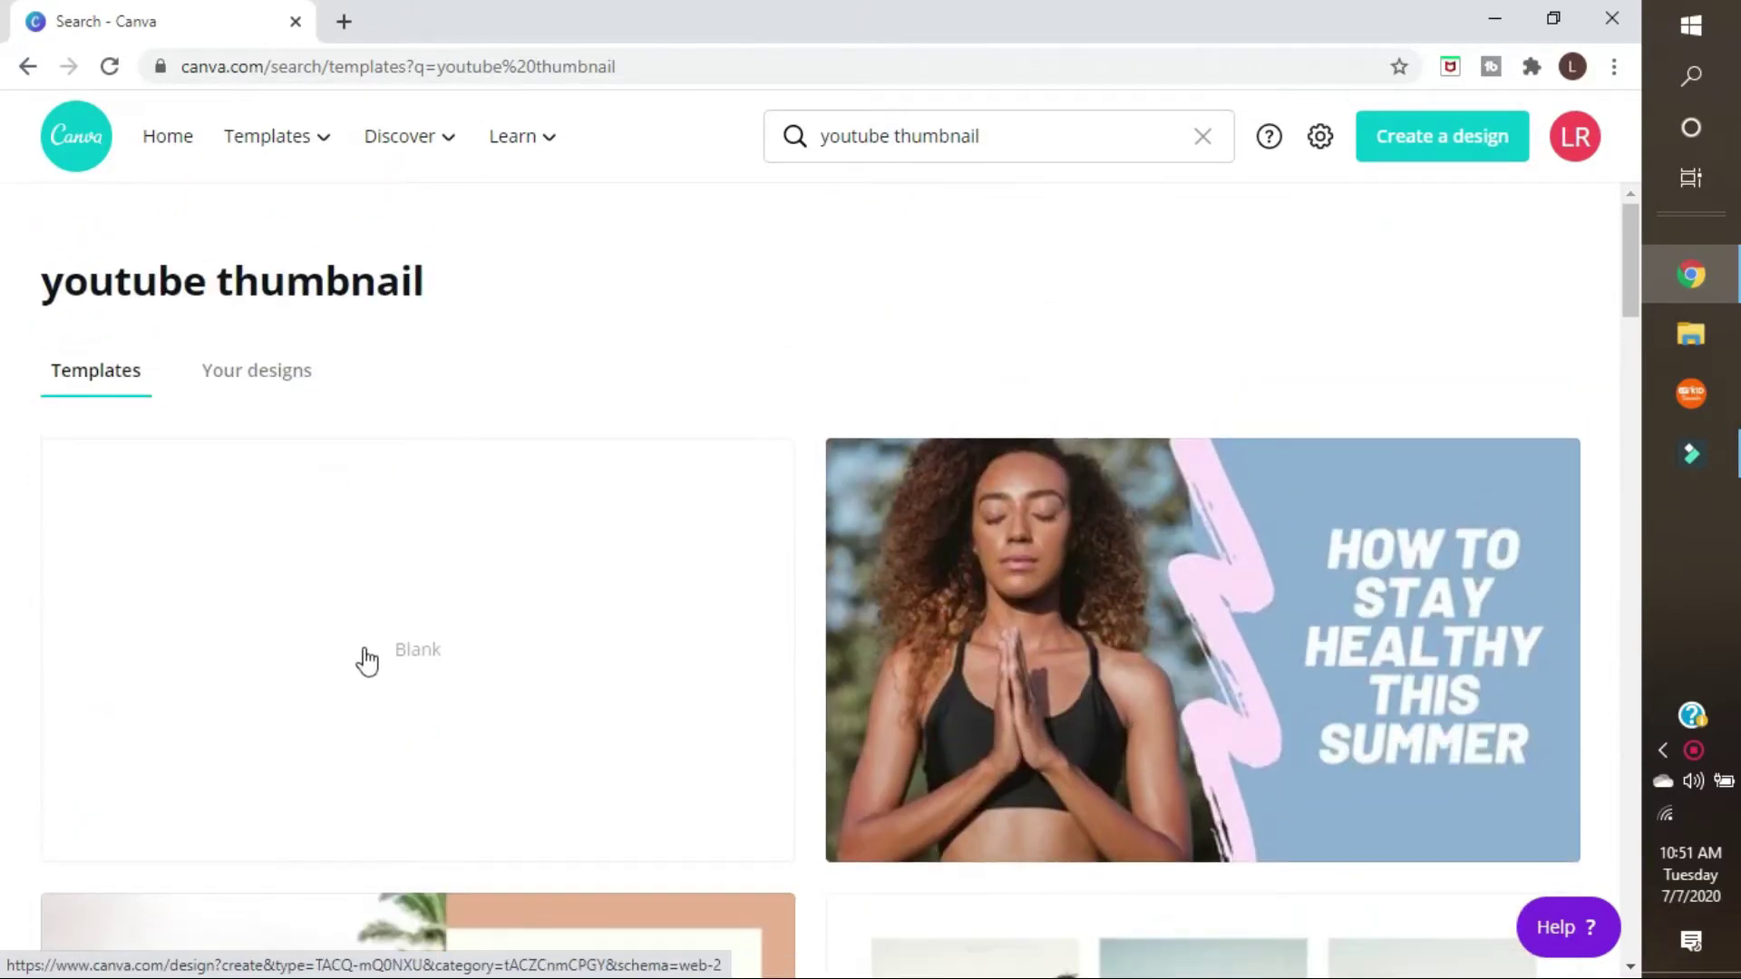
{"action": "left_click", "coordinate": [405, 649]}
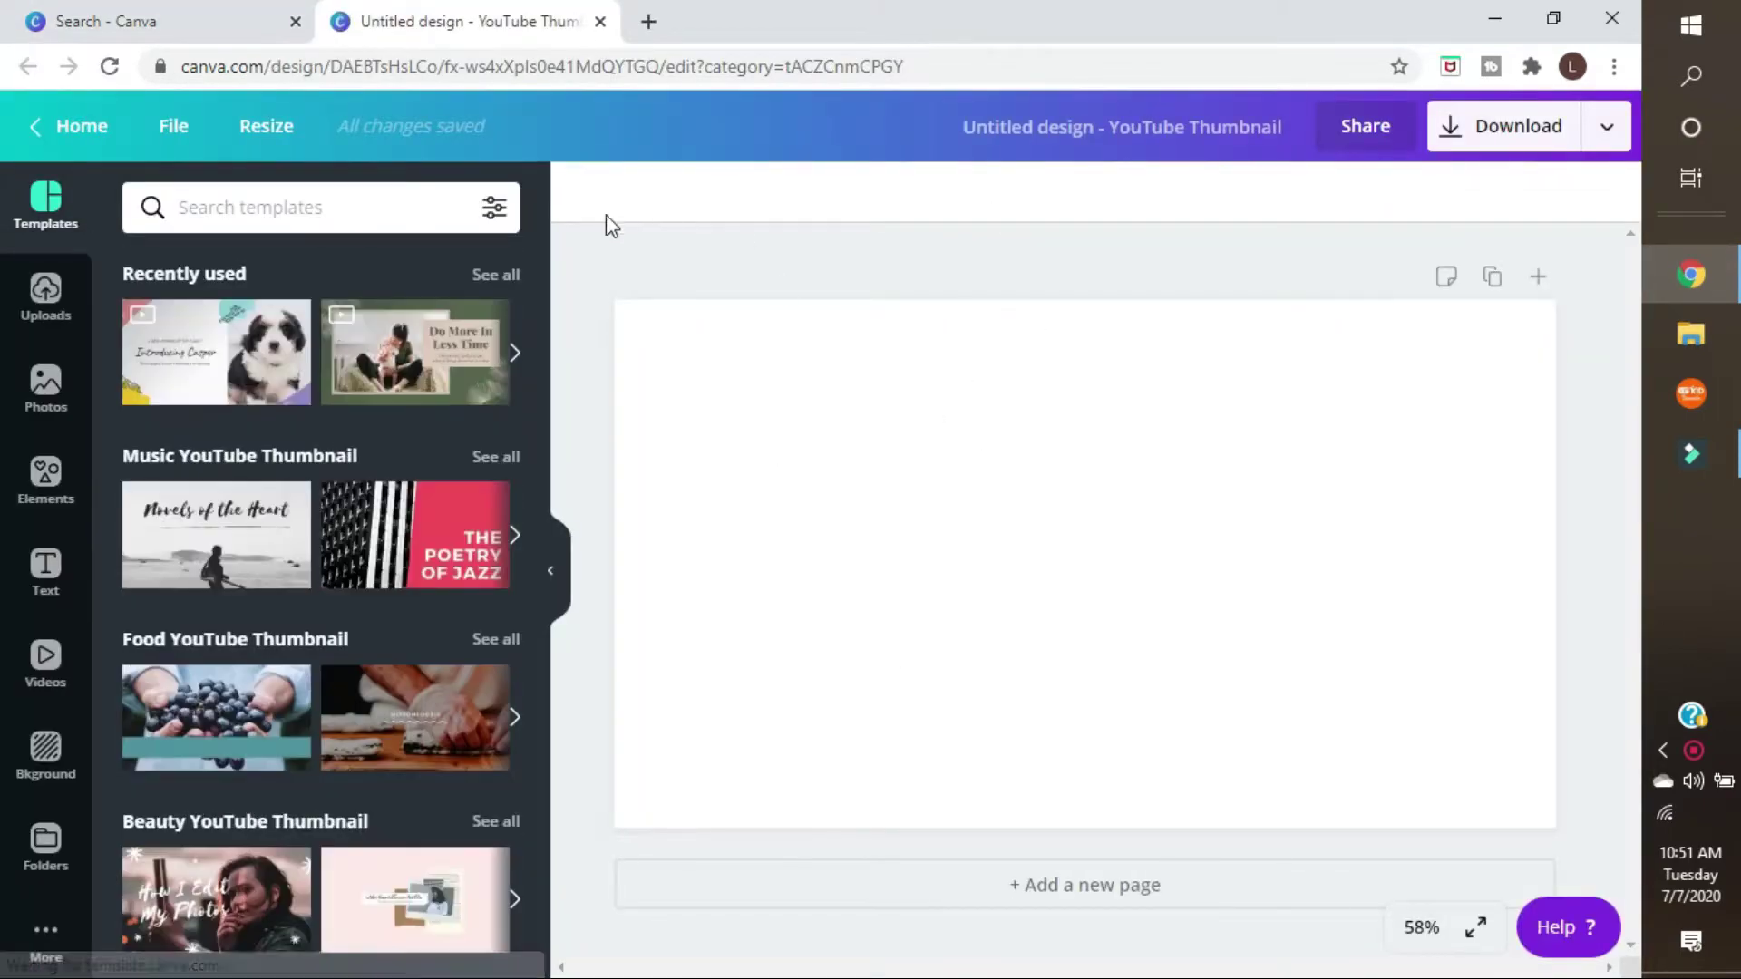
- Search the backgrounds for "ocean" and apply the turquoise rippling-water image to the page
{"action": "left_click", "coordinate": [63, 751]}
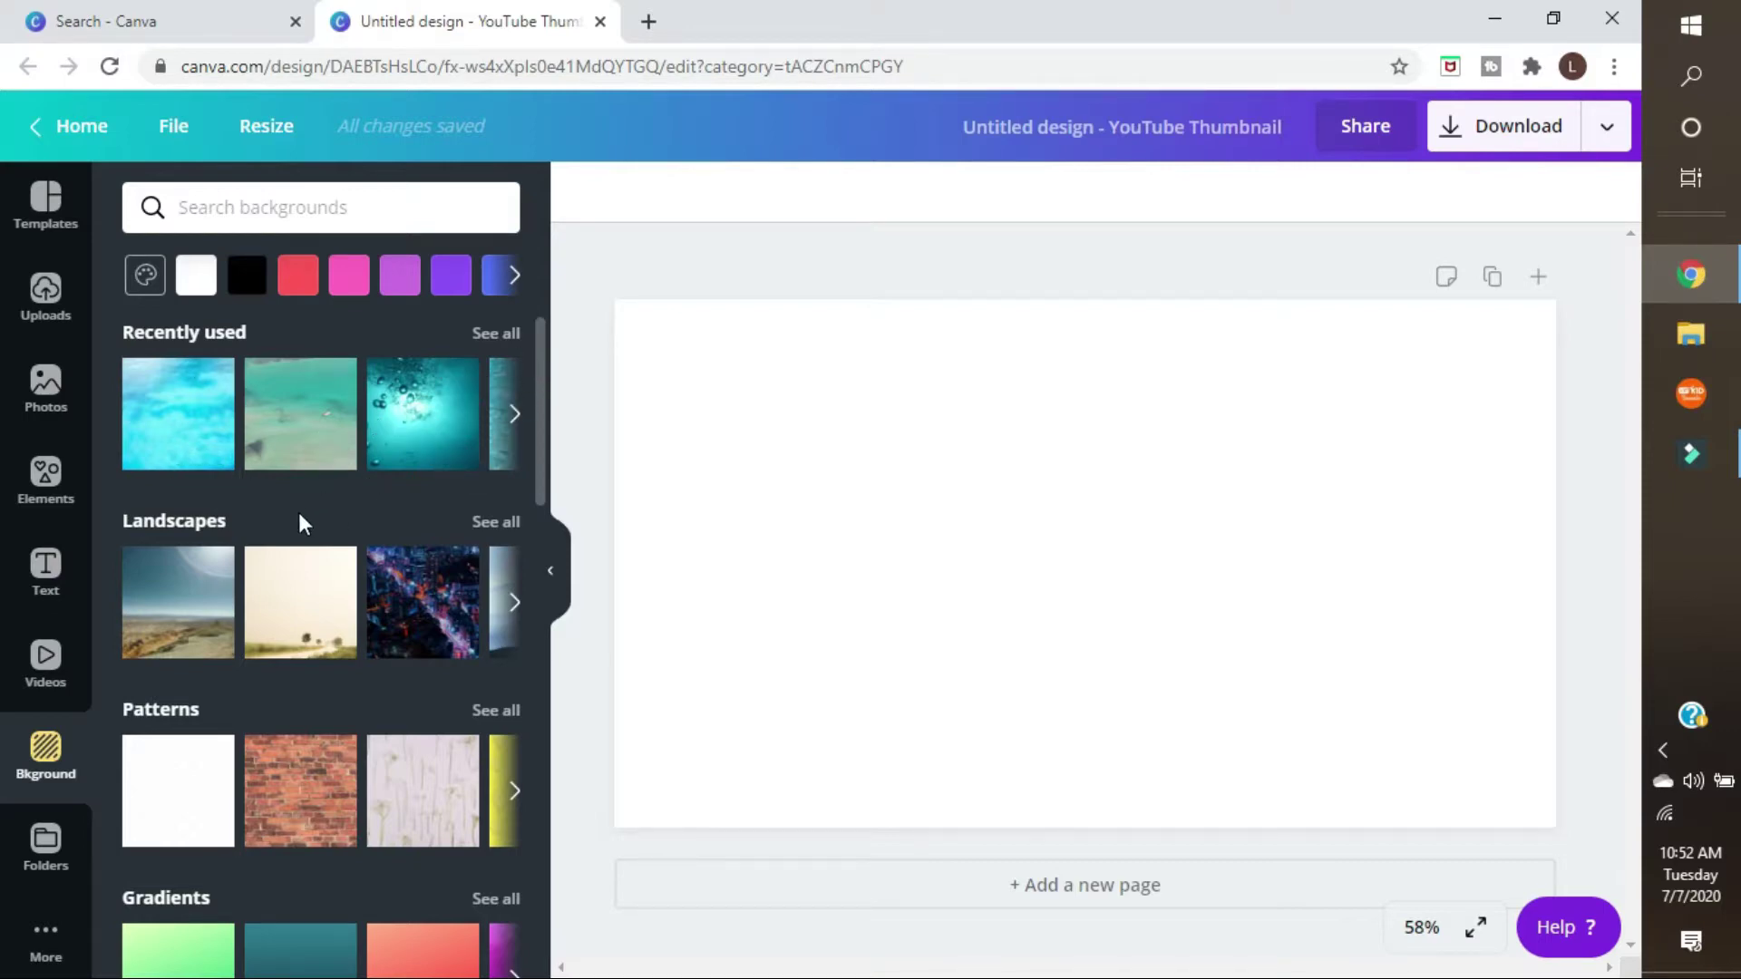
{"action": "scroll", "coordinate": [256, 712], "scroll_direction": "down", "scroll_amount": 2}
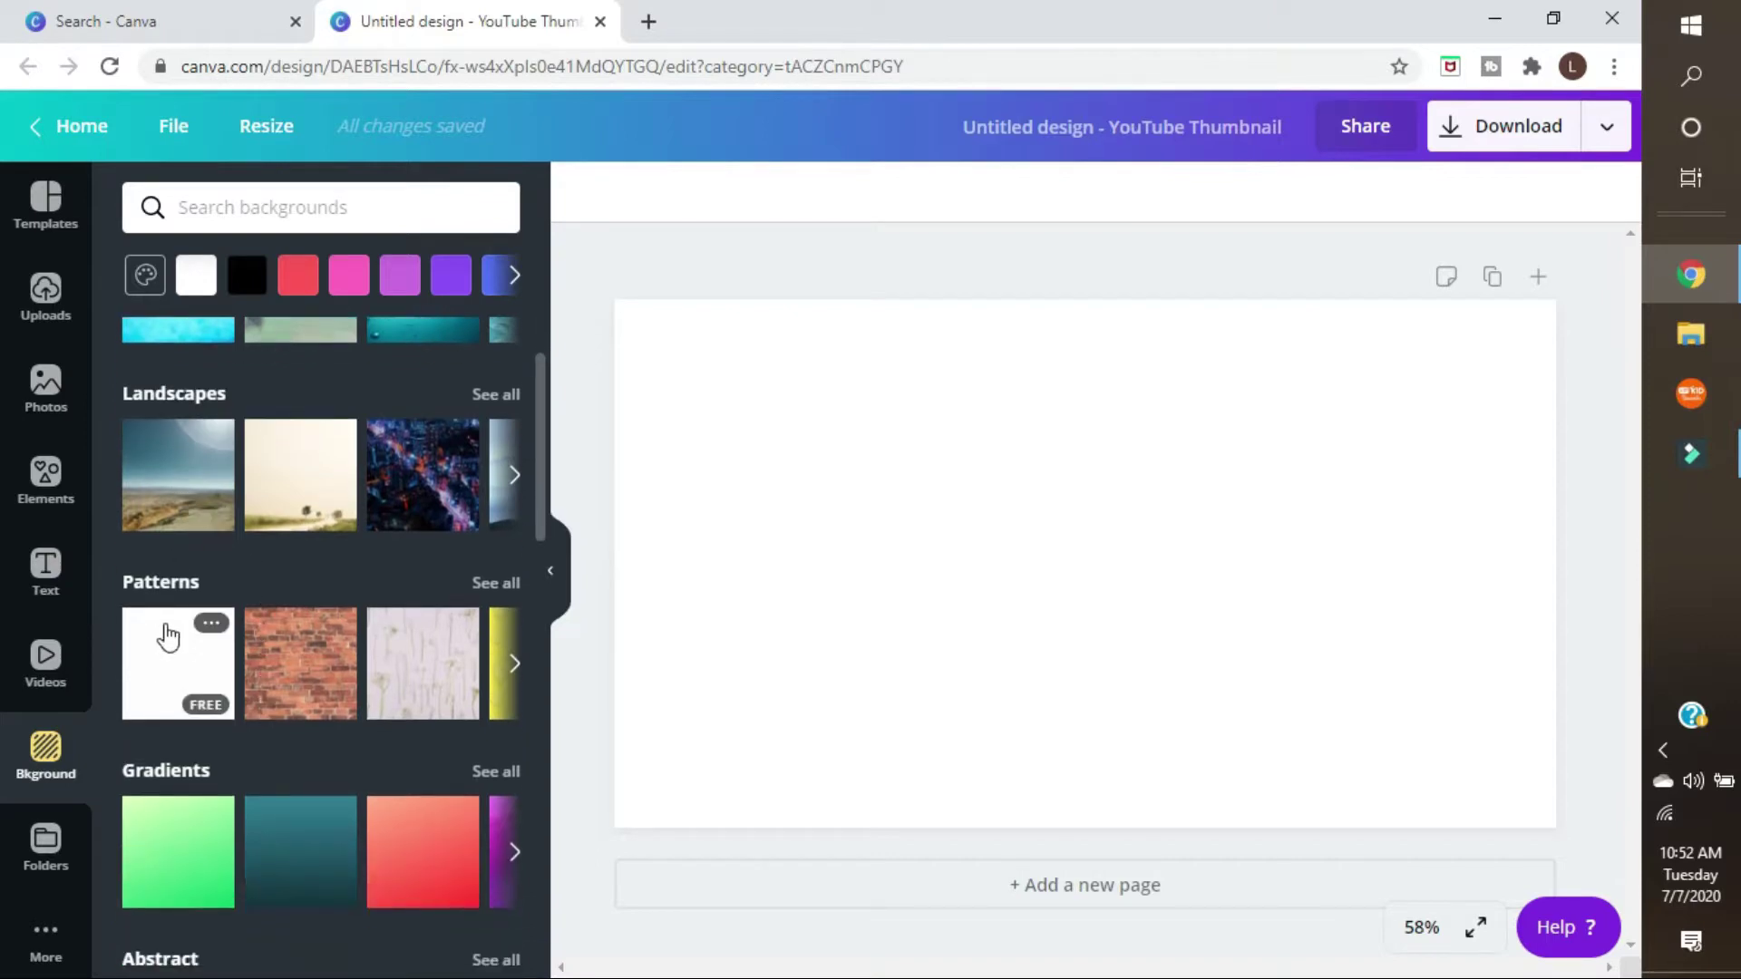
{"action": "scroll", "coordinate": [263, 680], "scroll_direction": "up", "scroll_amount": 2}
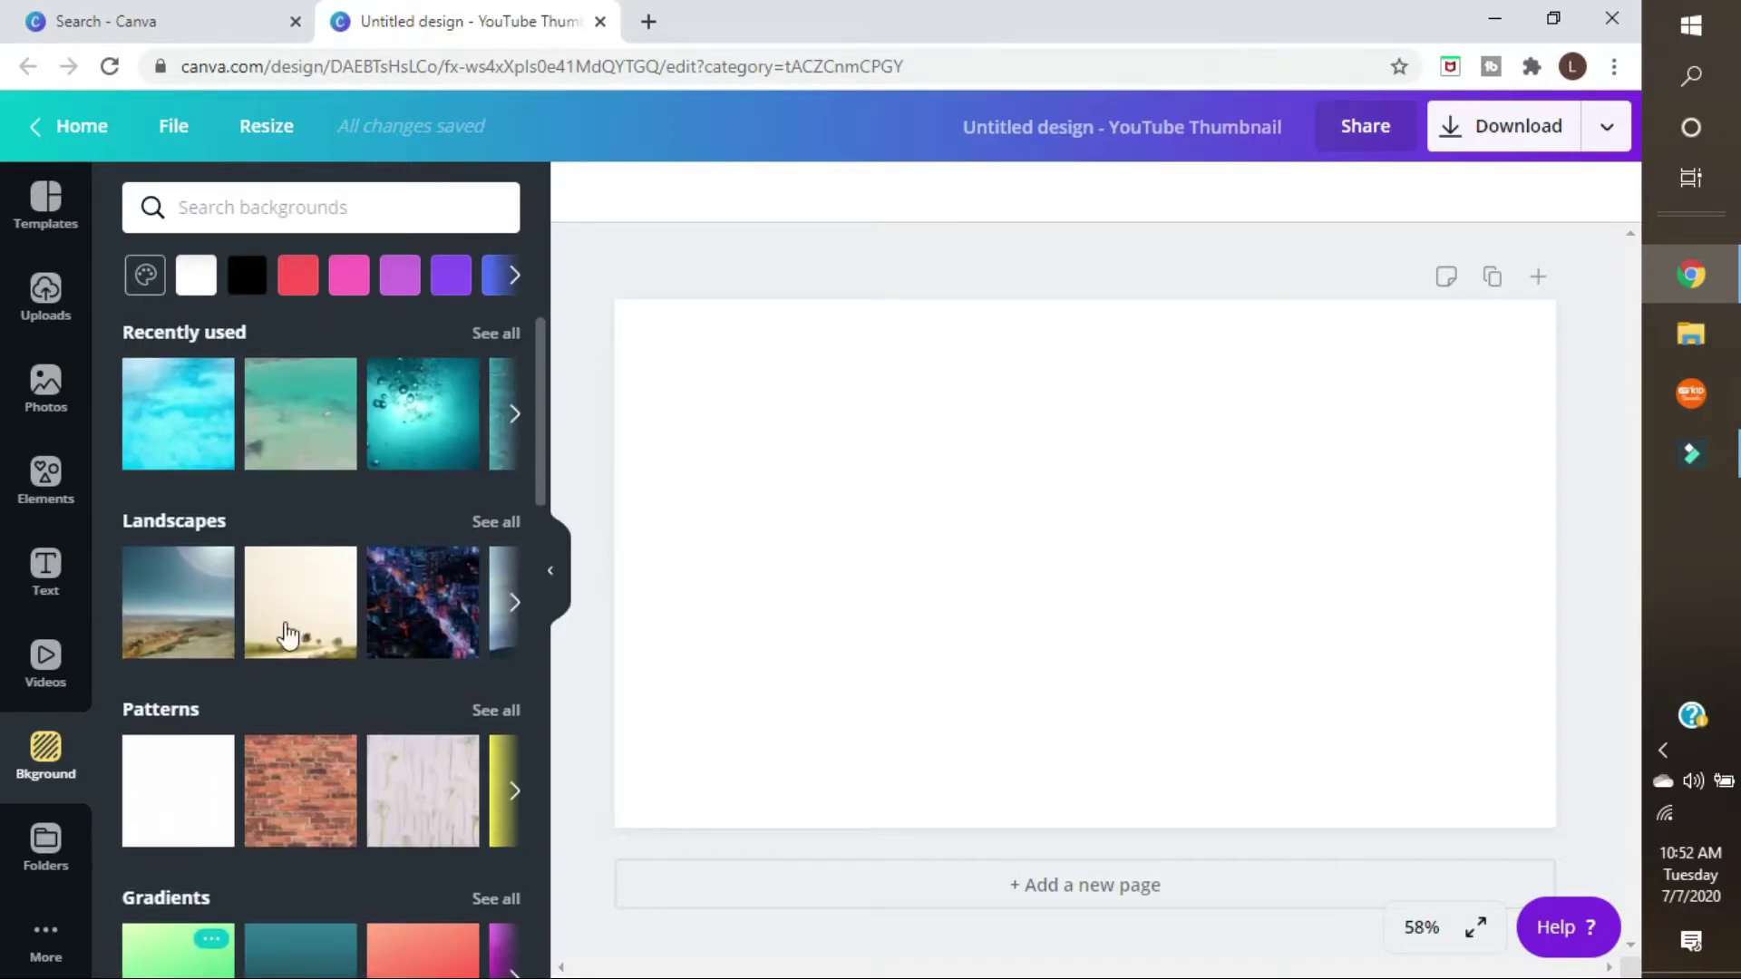
{"action": "left_click", "coordinate": [256, 208]}
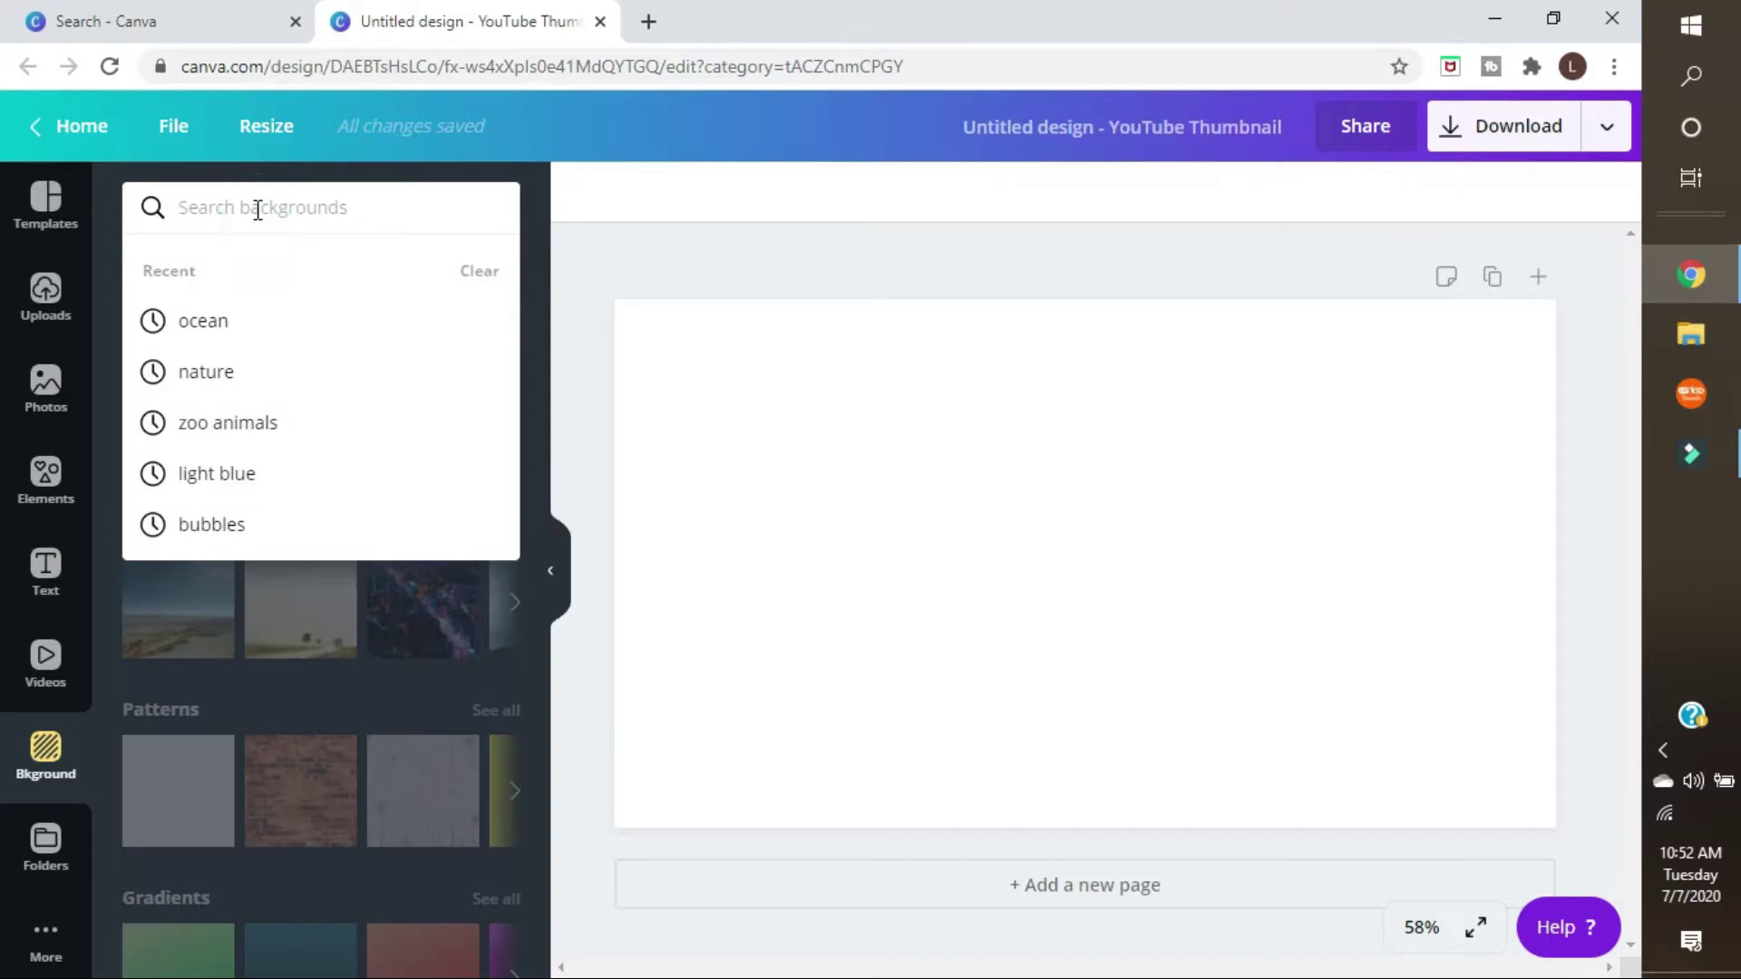
{"action": "left_click", "coordinate": [219, 324]}
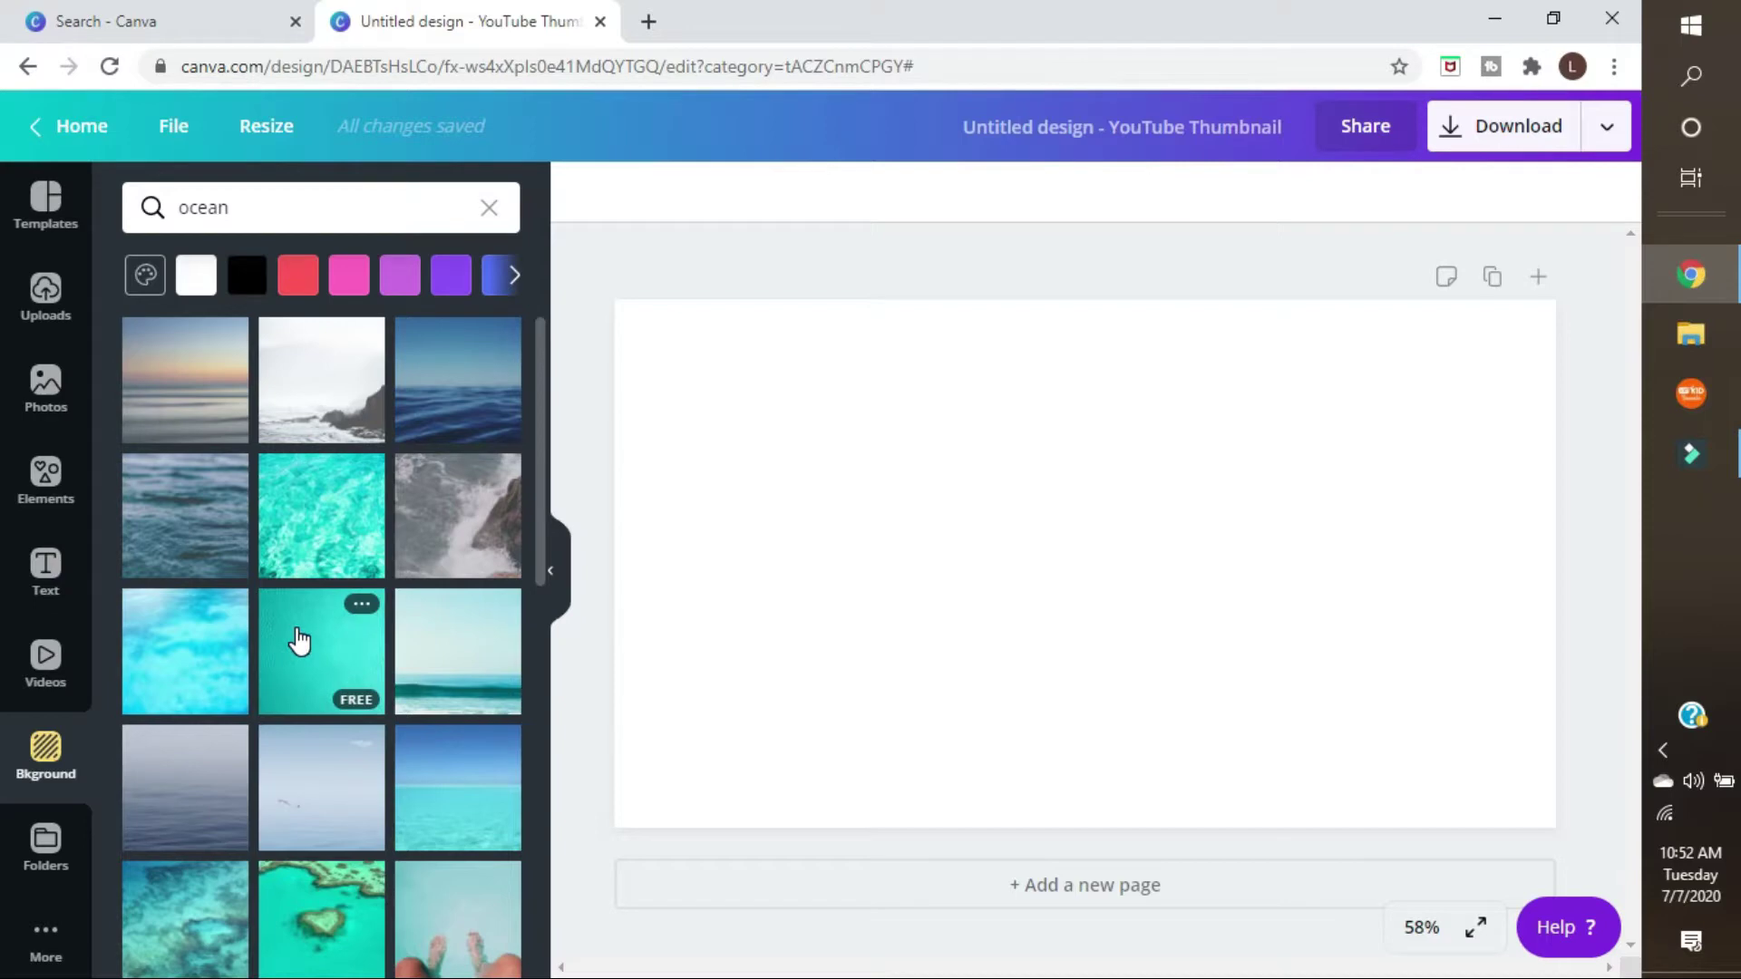
{"action": "left_click", "coordinate": [343, 521]}
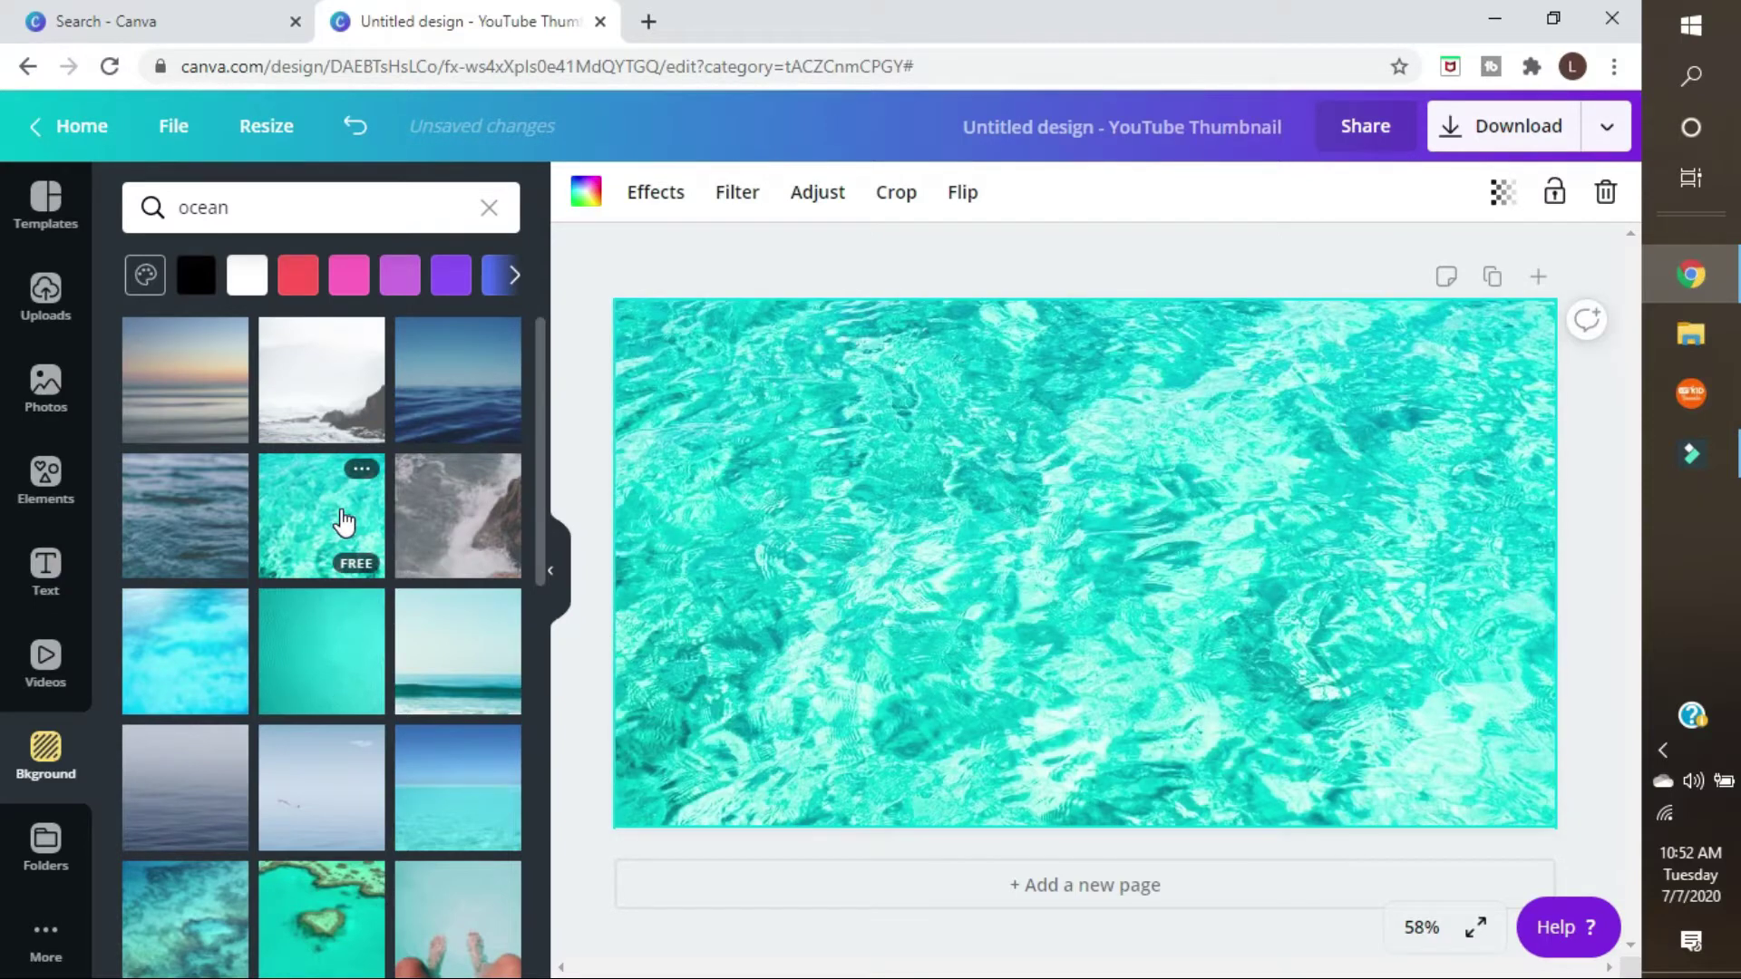
- Replace the page background with the bright blue ocean image from the "ocean" results
{"action": "scroll", "coordinate": [362, 590], "scroll_direction": "down", "scroll_amount": 3}
{"action": "scroll", "coordinate": [361, 591], "scroll_direction": "down", "scroll_amount": 6}
{"action": "scroll", "coordinate": [363, 609], "scroll_direction": "down", "scroll_amount": 2}
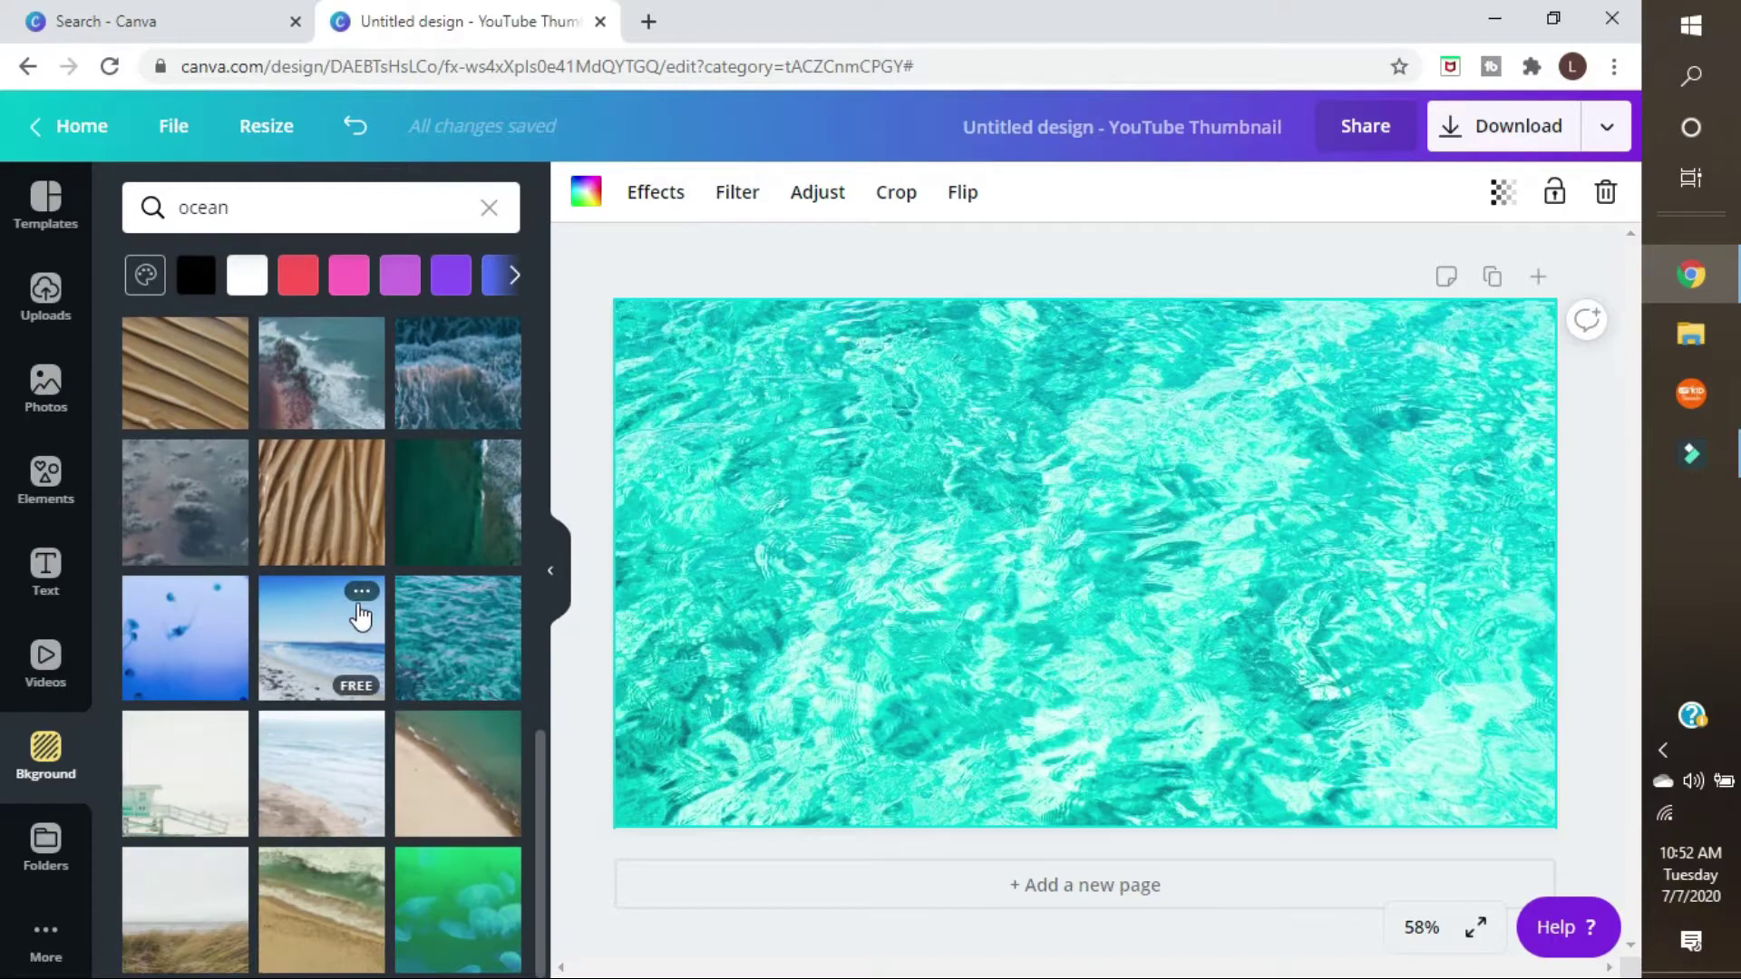
{"action": "scroll", "coordinate": [361, 616], "scroll_direction": "up", "scroll_amount": 5}
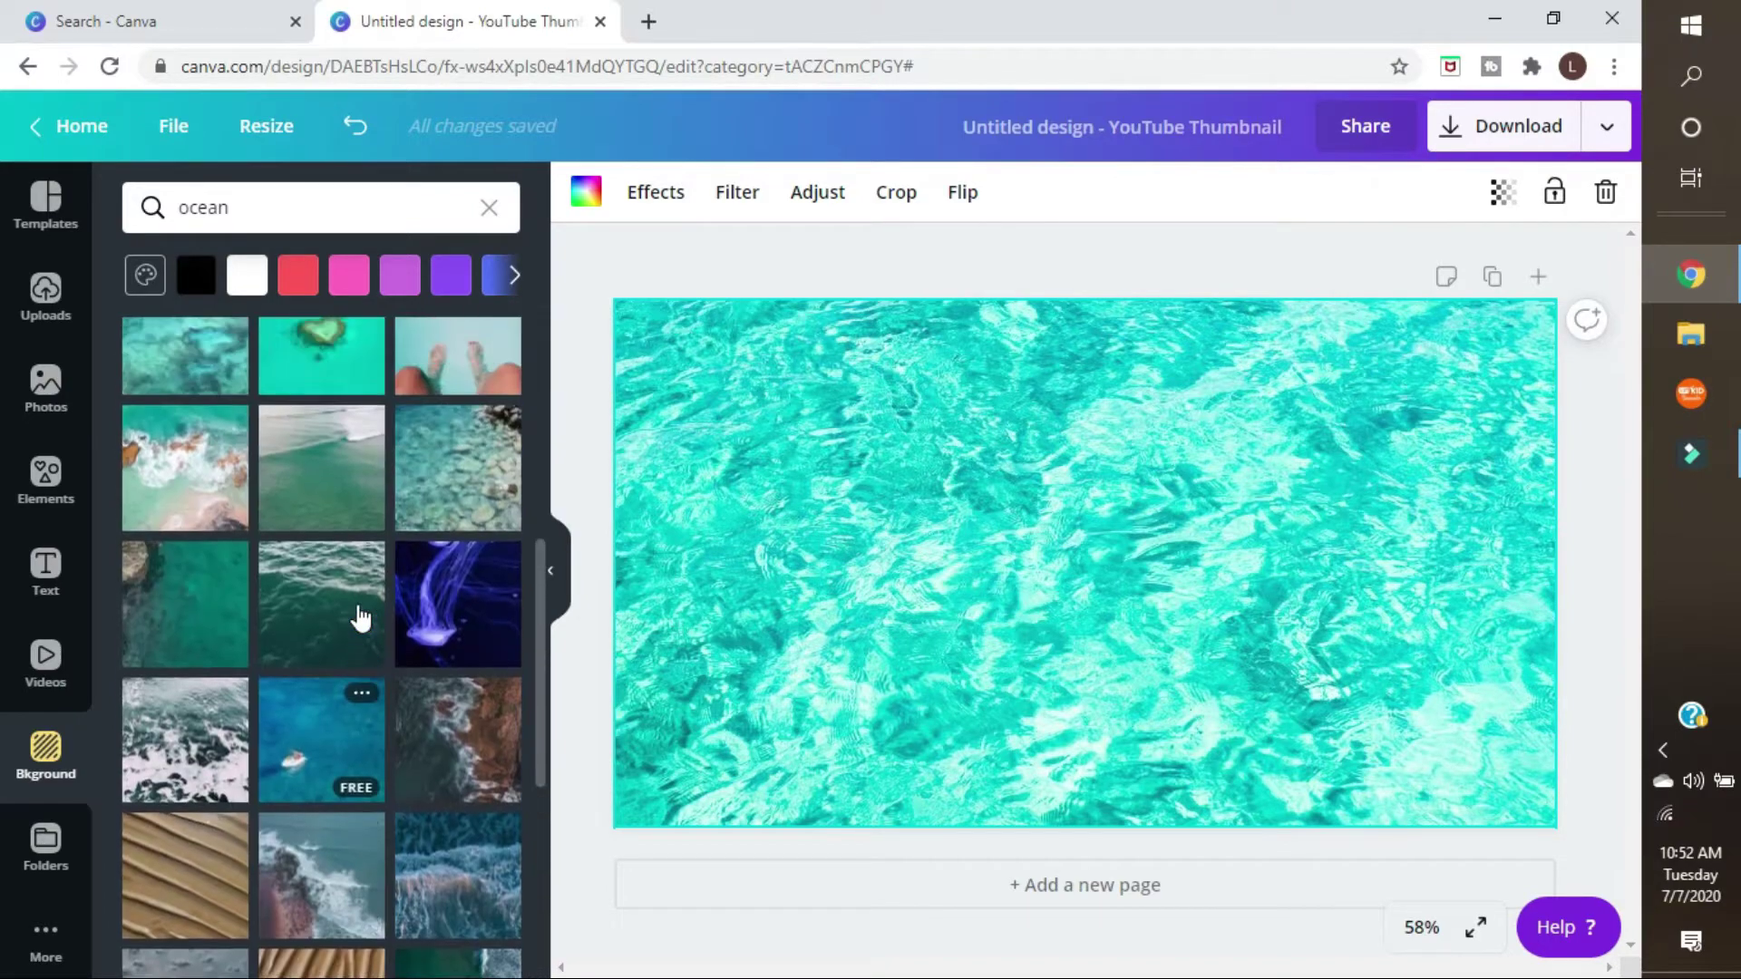
{"action": "scroll", "coordinate": [359, 612], "scroll_direction": "up", "scroll_amount": 3}
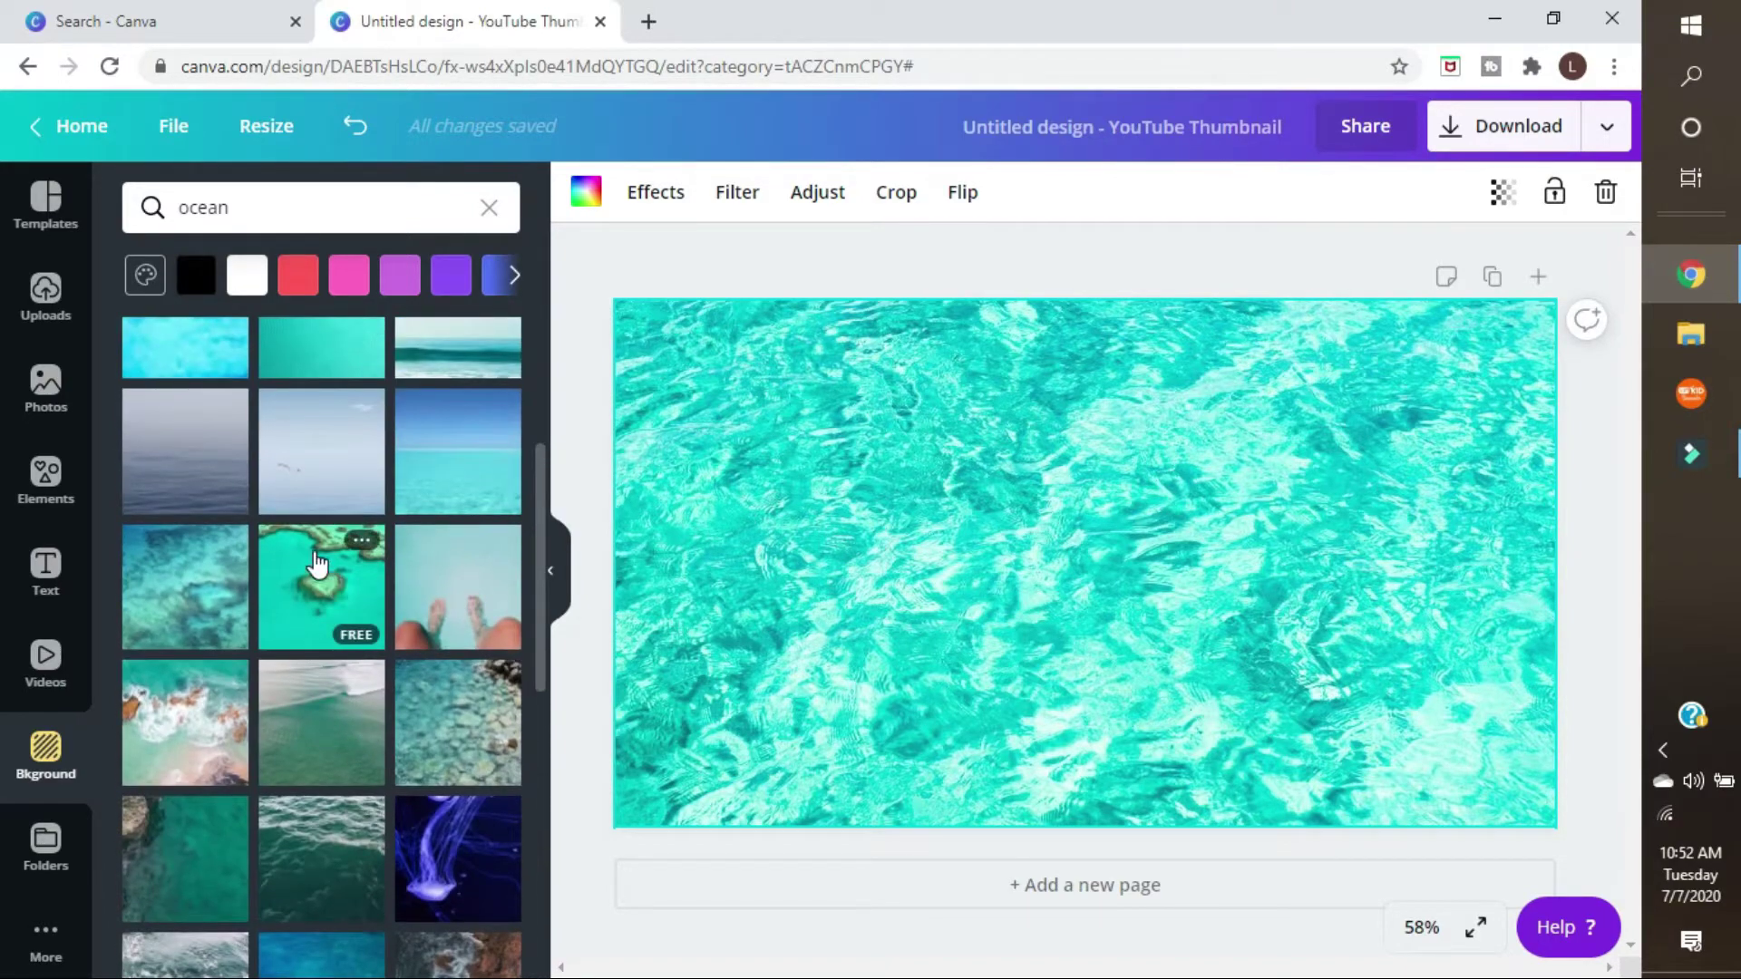
{"action": "scroll", "coordinate": [315, 564], "scroll_direction": "up", "scroll_amount": 2}
{"action": "left_click", "coordinate": [178, 465]}
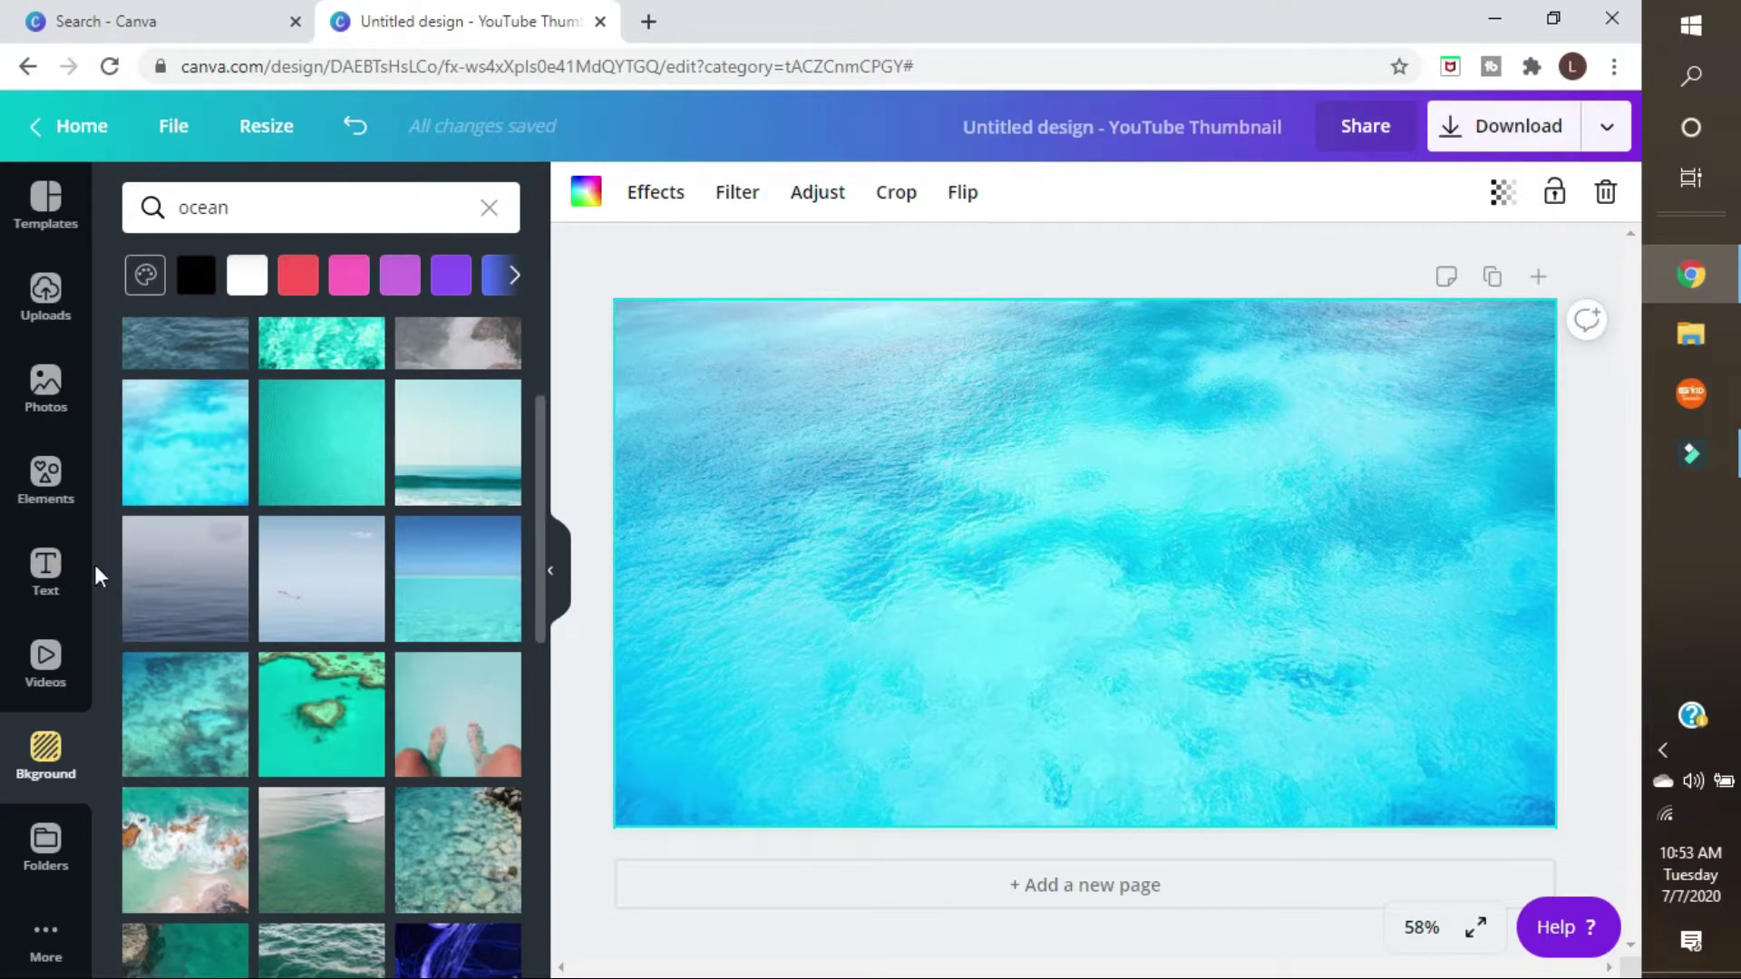
- Browse the element categories, including Featured, and search the elements for "coral reef"
{"action": "left_click", "coordinate": [54, 489]}
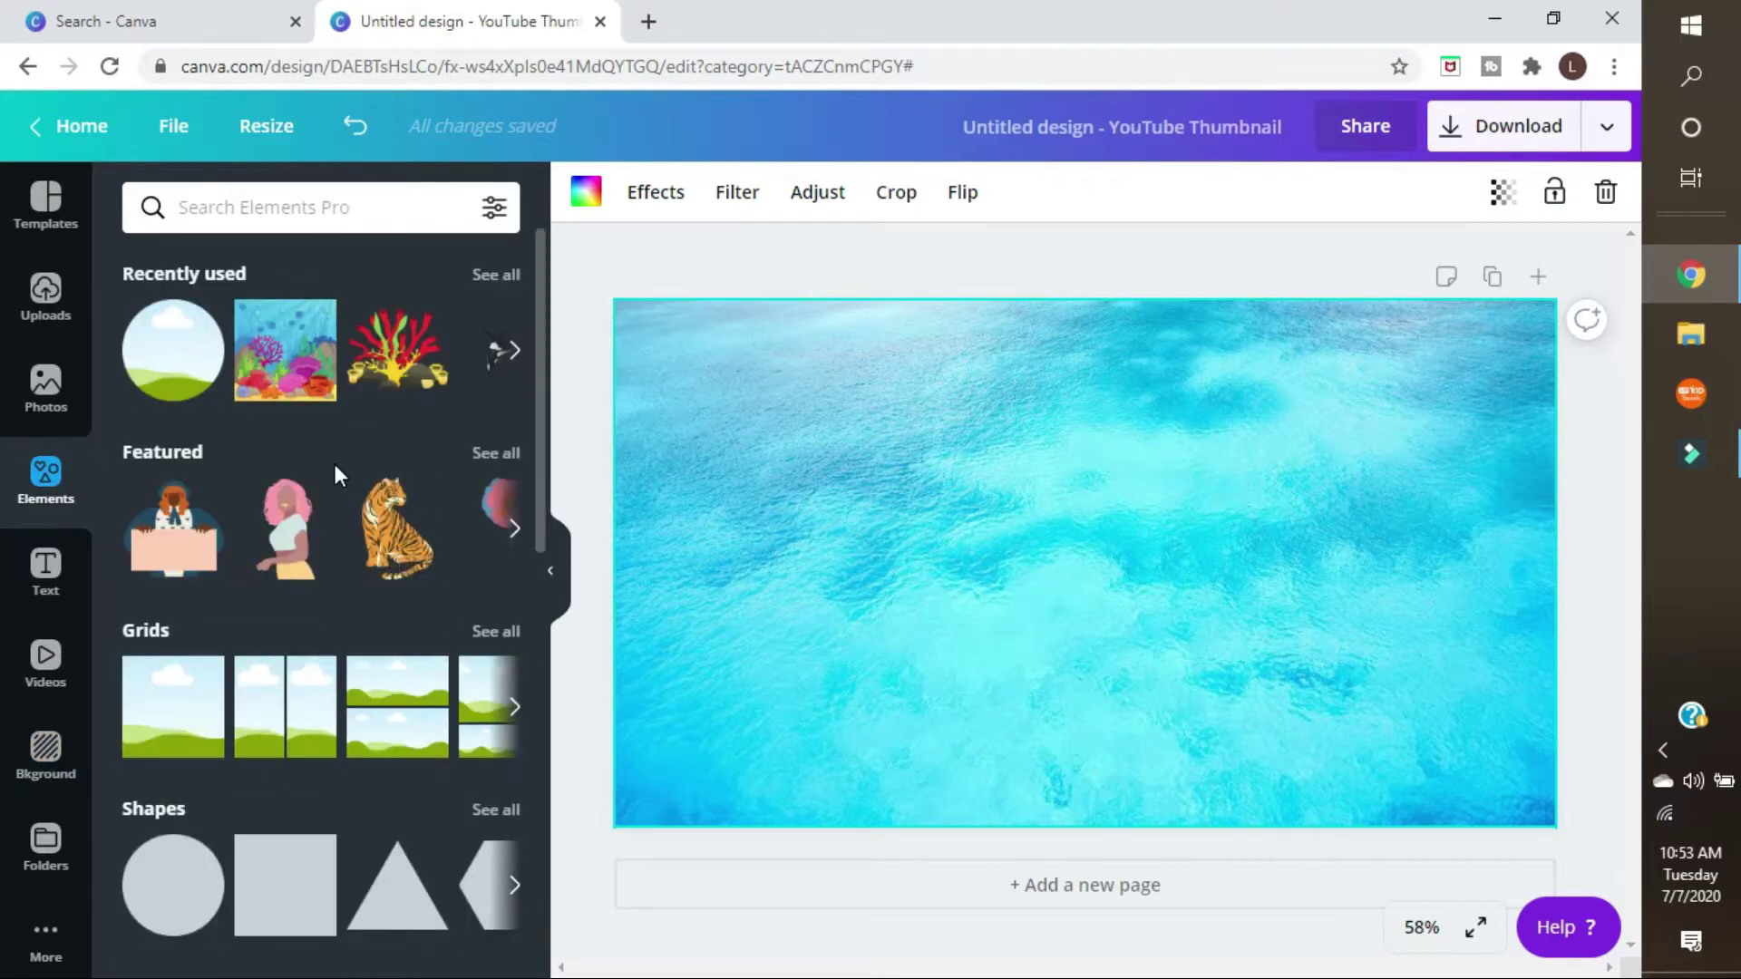
{"action": "scroll", "coordinate": [396, 645], "scroll_direction": "down", "scroll_amount": 6}
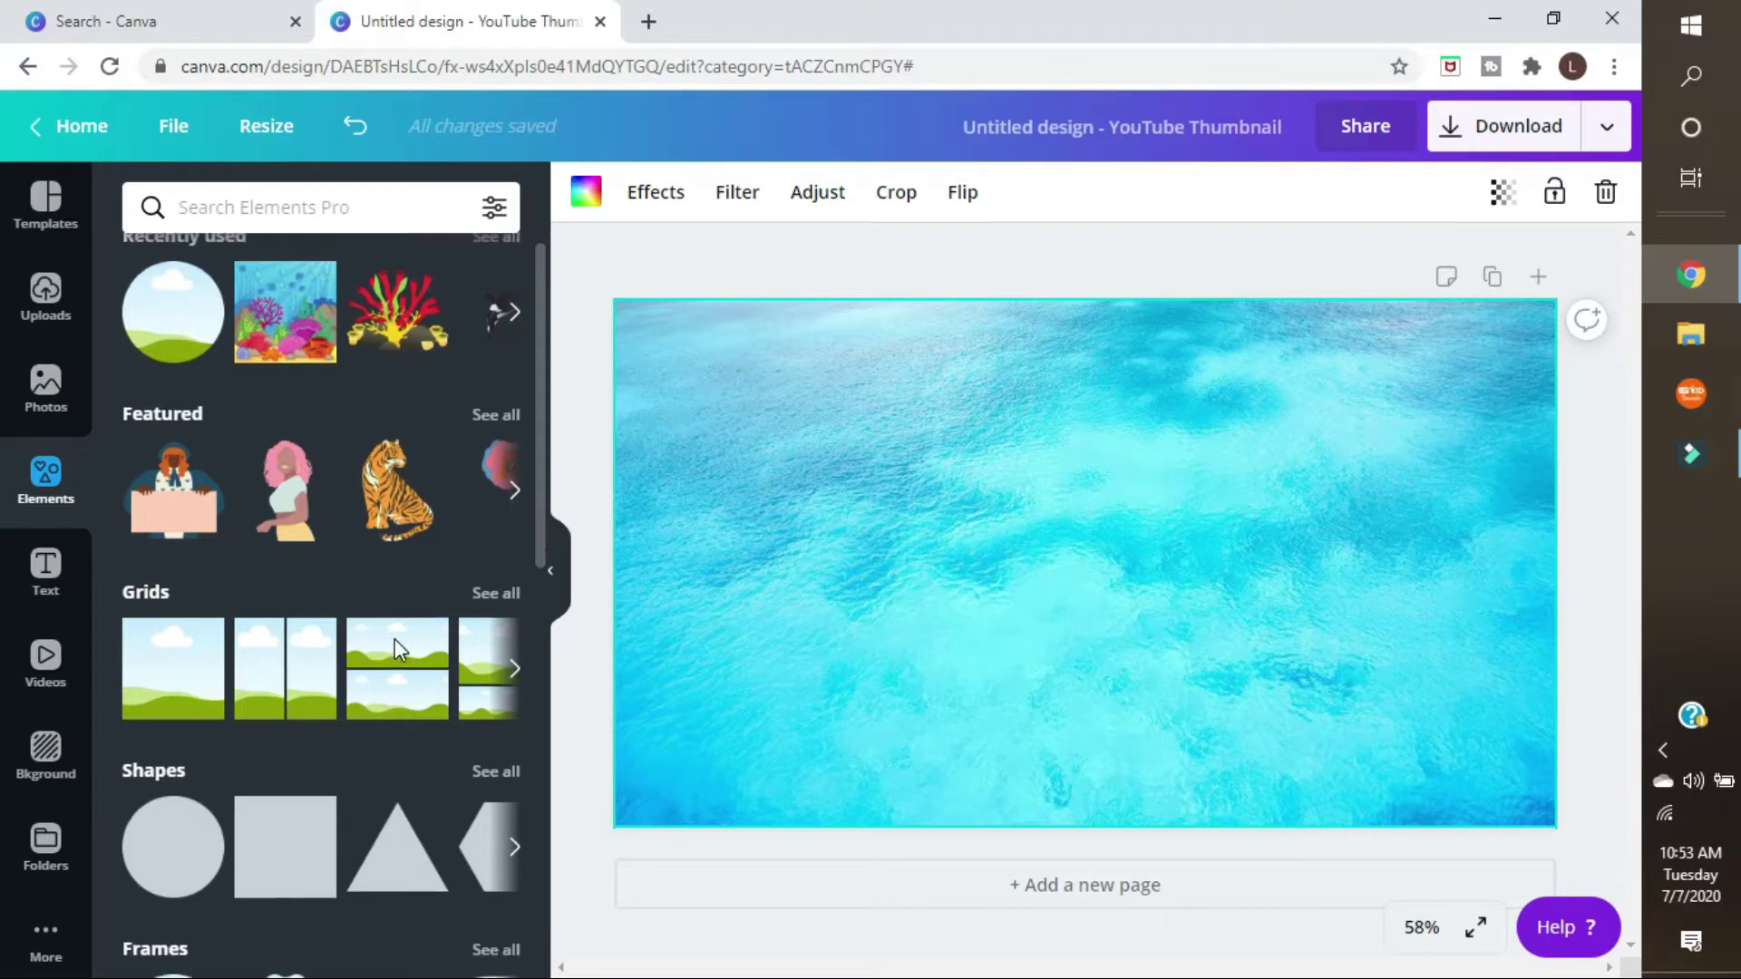
{"action": "scroll", "coordinate": [354, 716], "scroll_direction": "up", "scroll_amount": 4}
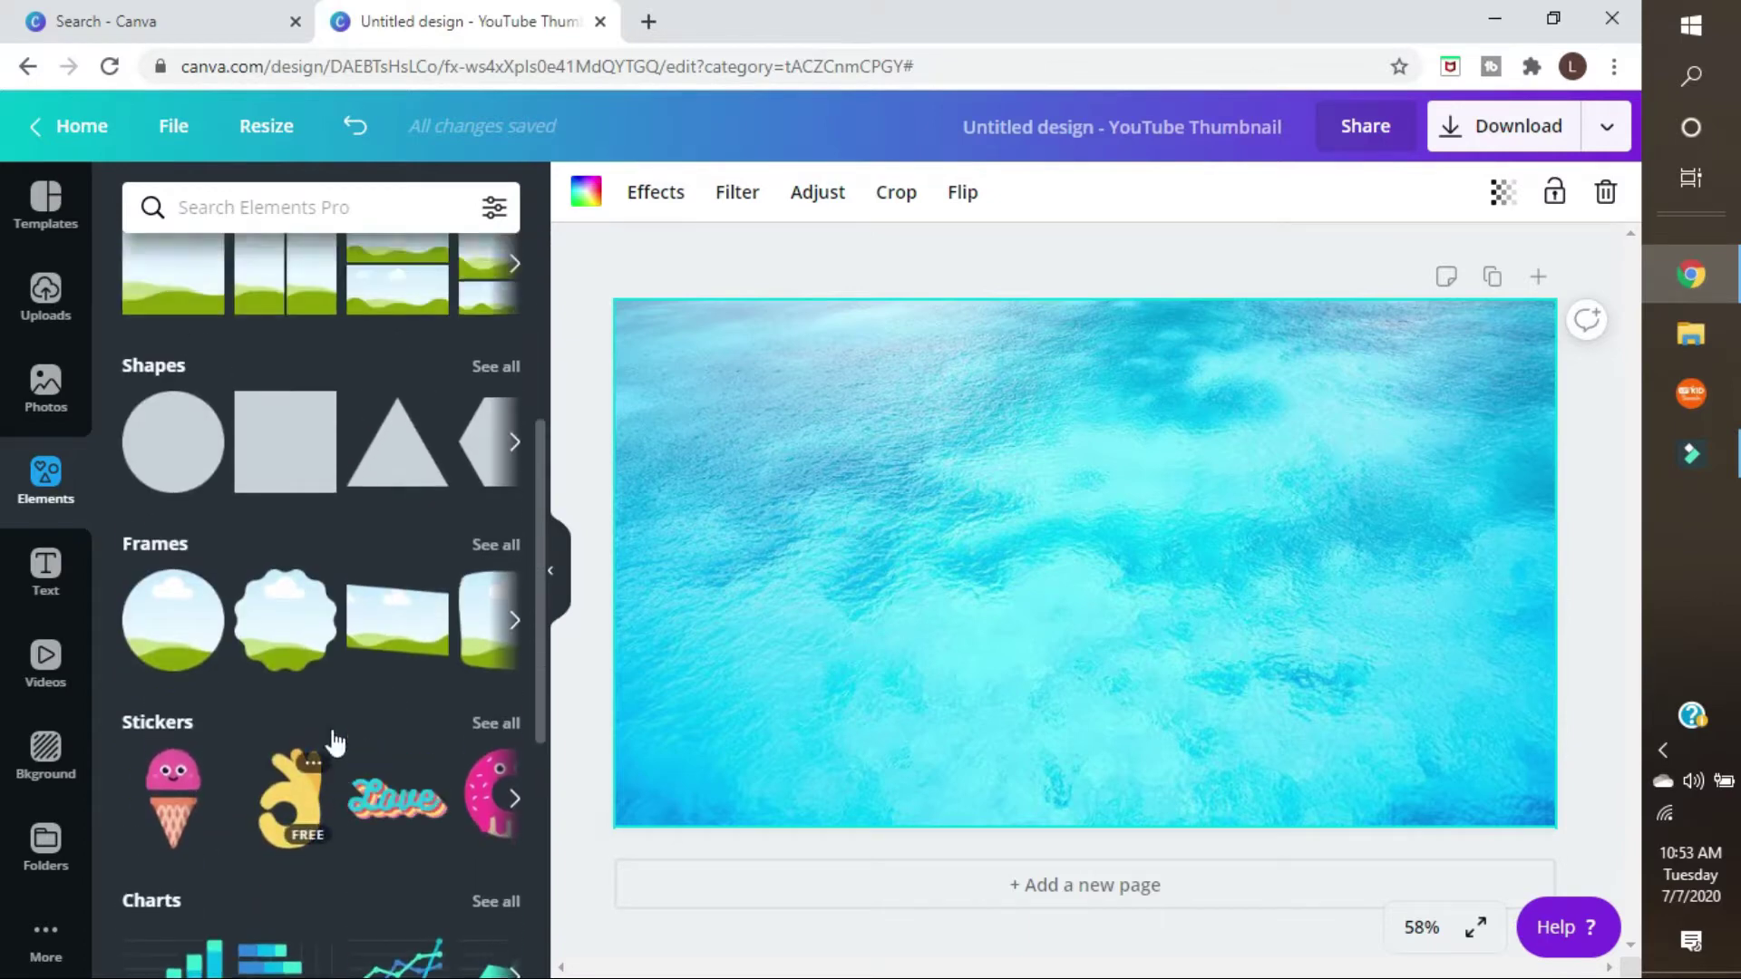
{"action": "scroll", "coordinate": [426, 664], "scroll_direction": "up", "scroll_amount": 3}
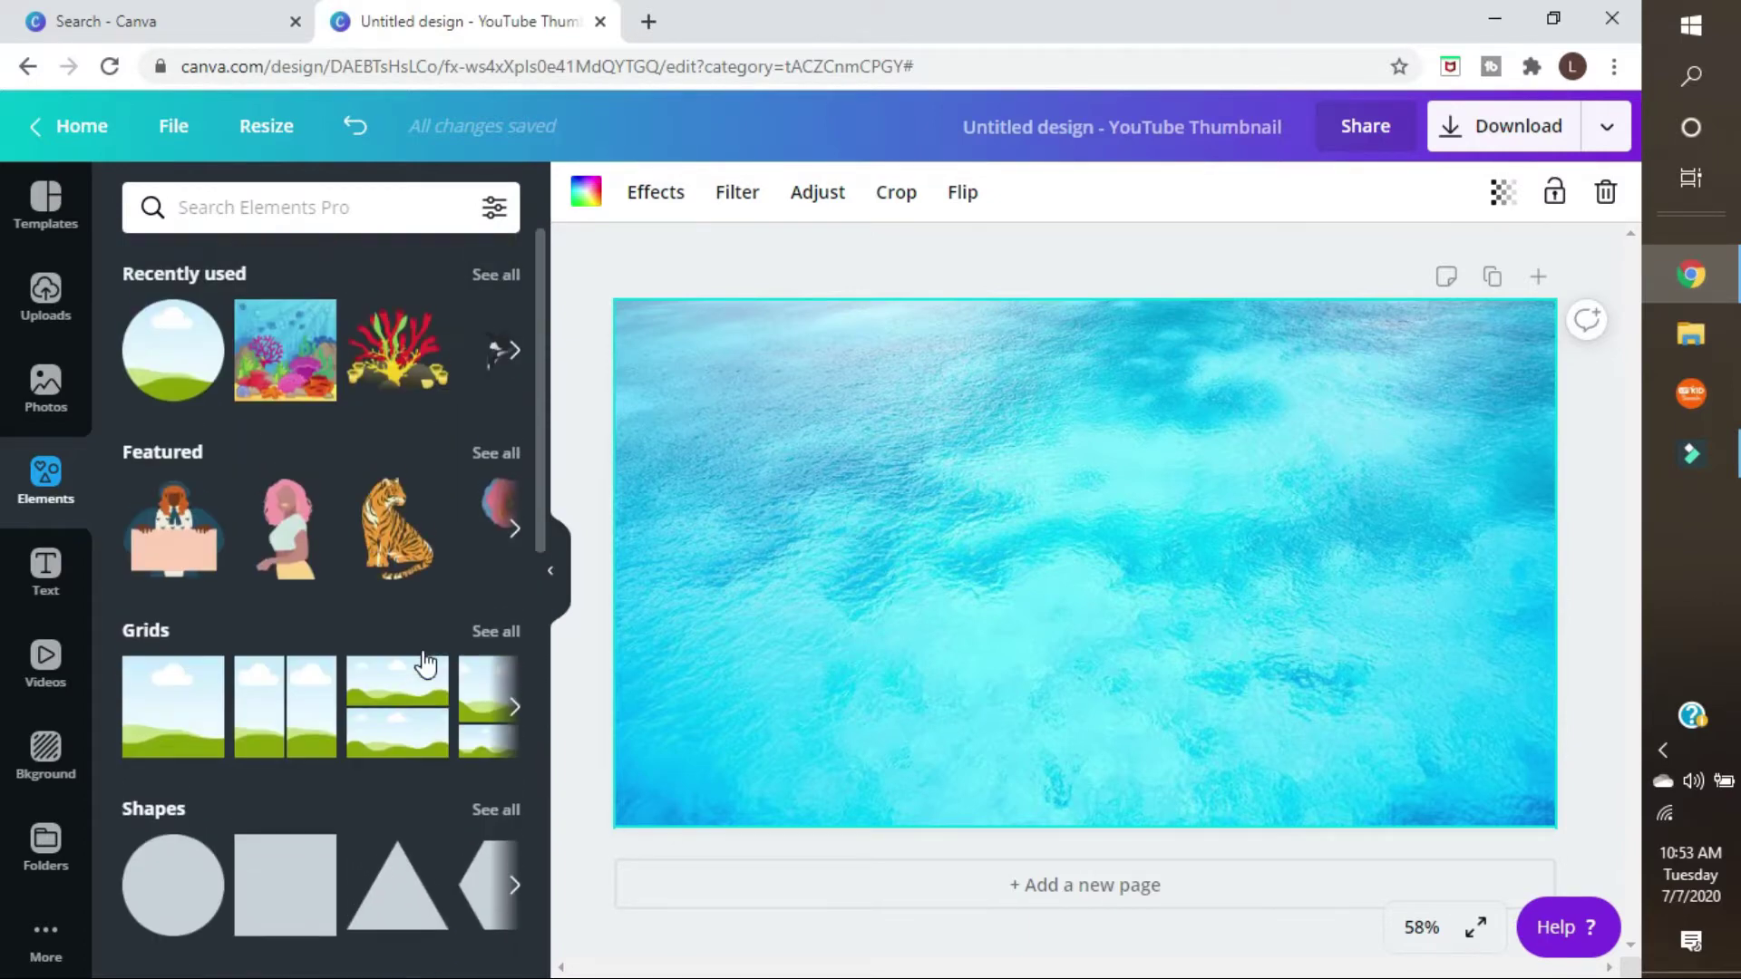
{"action": "left_click", "coordinate": [487, 453]}
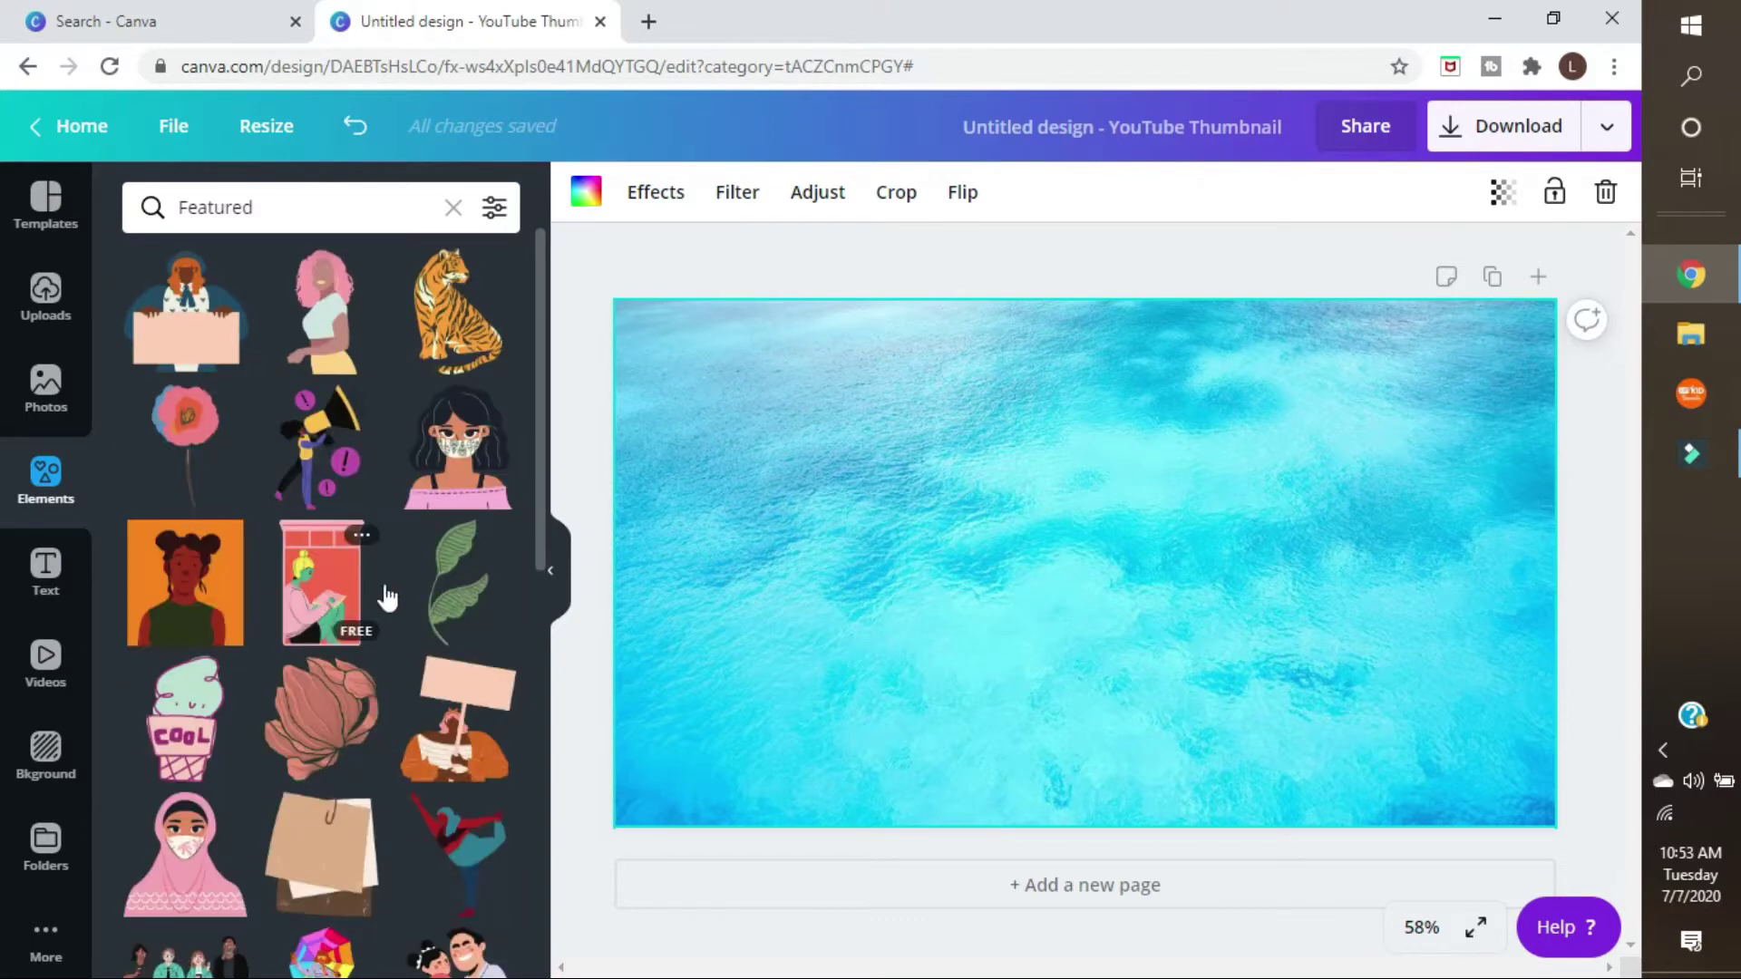
{"action": "left_click", "coordinate": [453, 208]}
{"action": "left_click", "coordinate": [205, 207]}
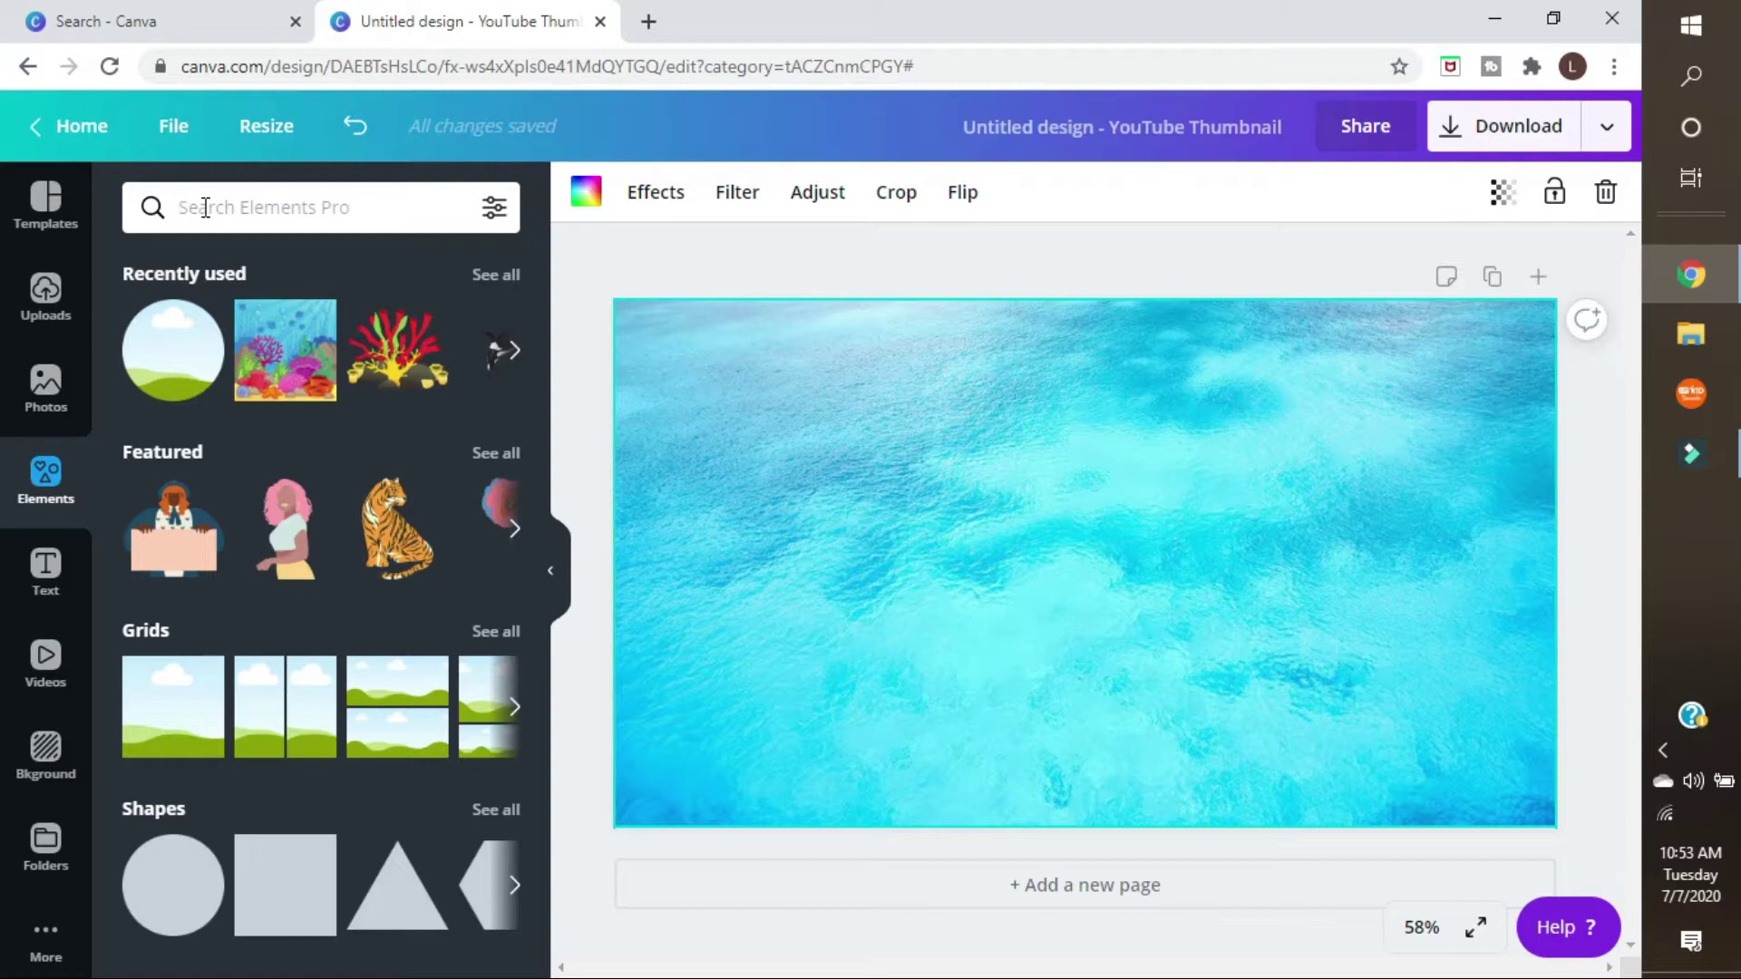
{"action": "type", "text": "coral reef"}
{"action": "key", "text": "Return"}
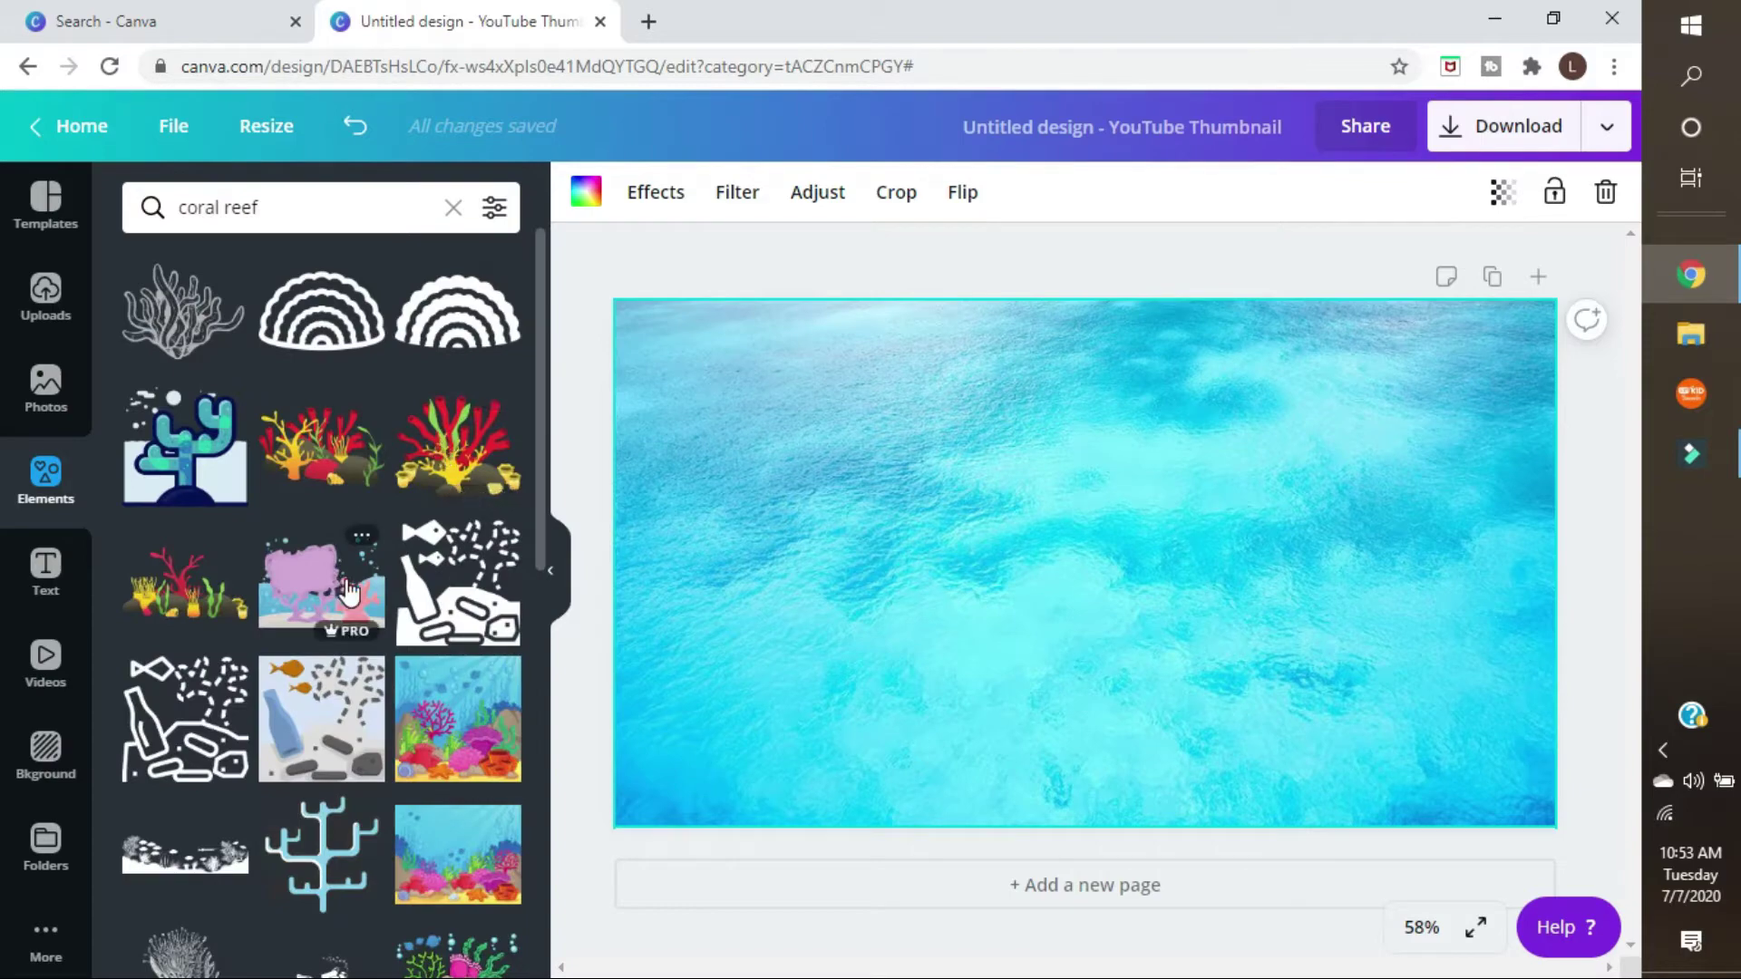
- Add the square coral reef illustration with pink coral and bubbles, enlarge it to 715 × 720, and place it near the page's centre
{"action": "scroll", "coordinate": [349, 599], "scroll_direction": "down", "scroll_amount": 2}
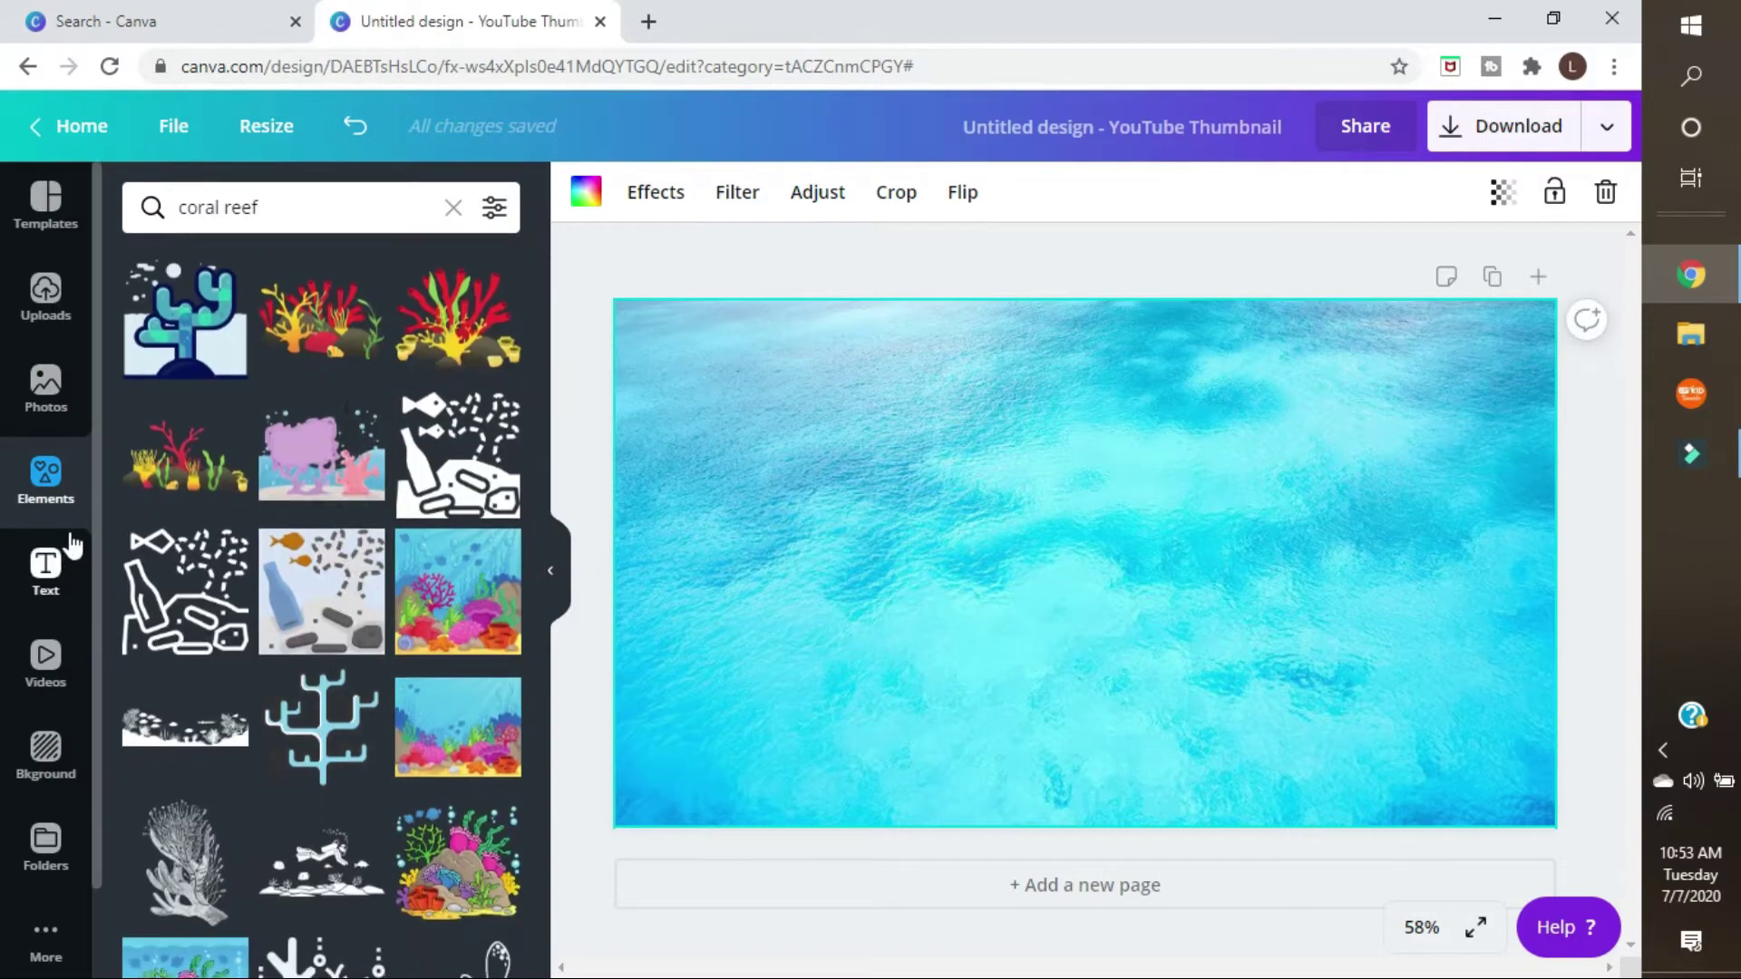
{"action": "left_click", "coordinate": [456, 599]}
{"action": "left_click_drag", "start_coordinate": [980, 459], "coordinate": [822, 300]}
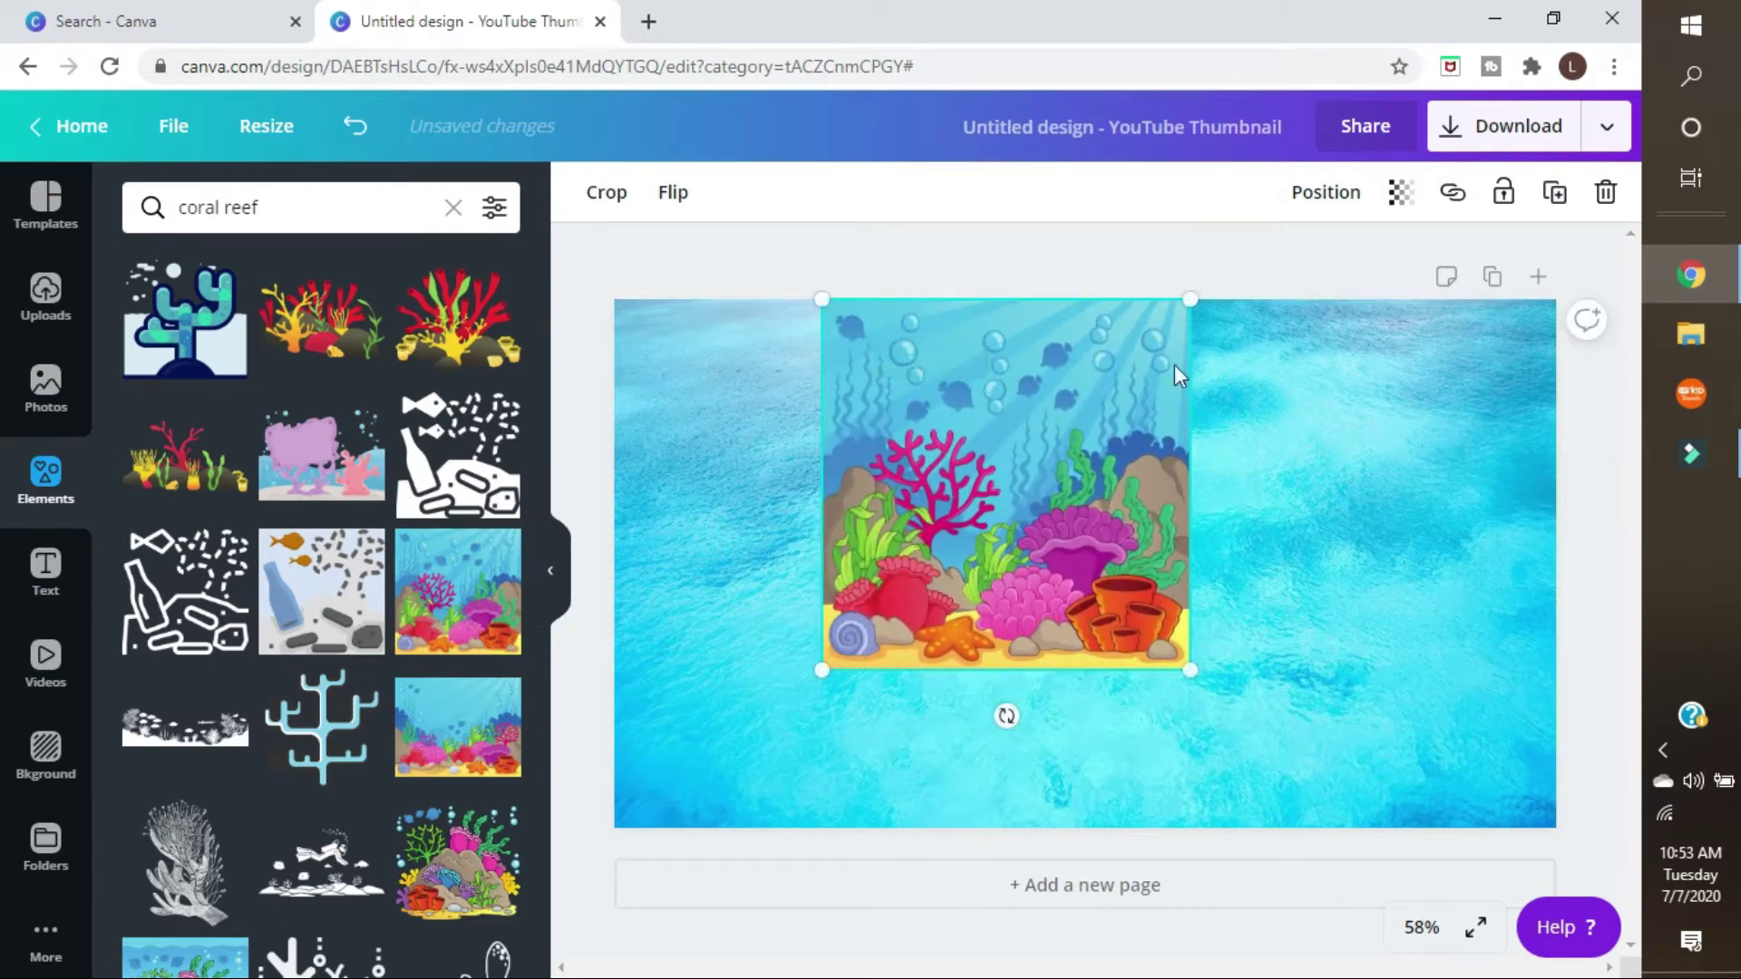
{"action": "left_click_drag", "start_coordinate": [1190, 670], "coordinate": [1309, 878]}
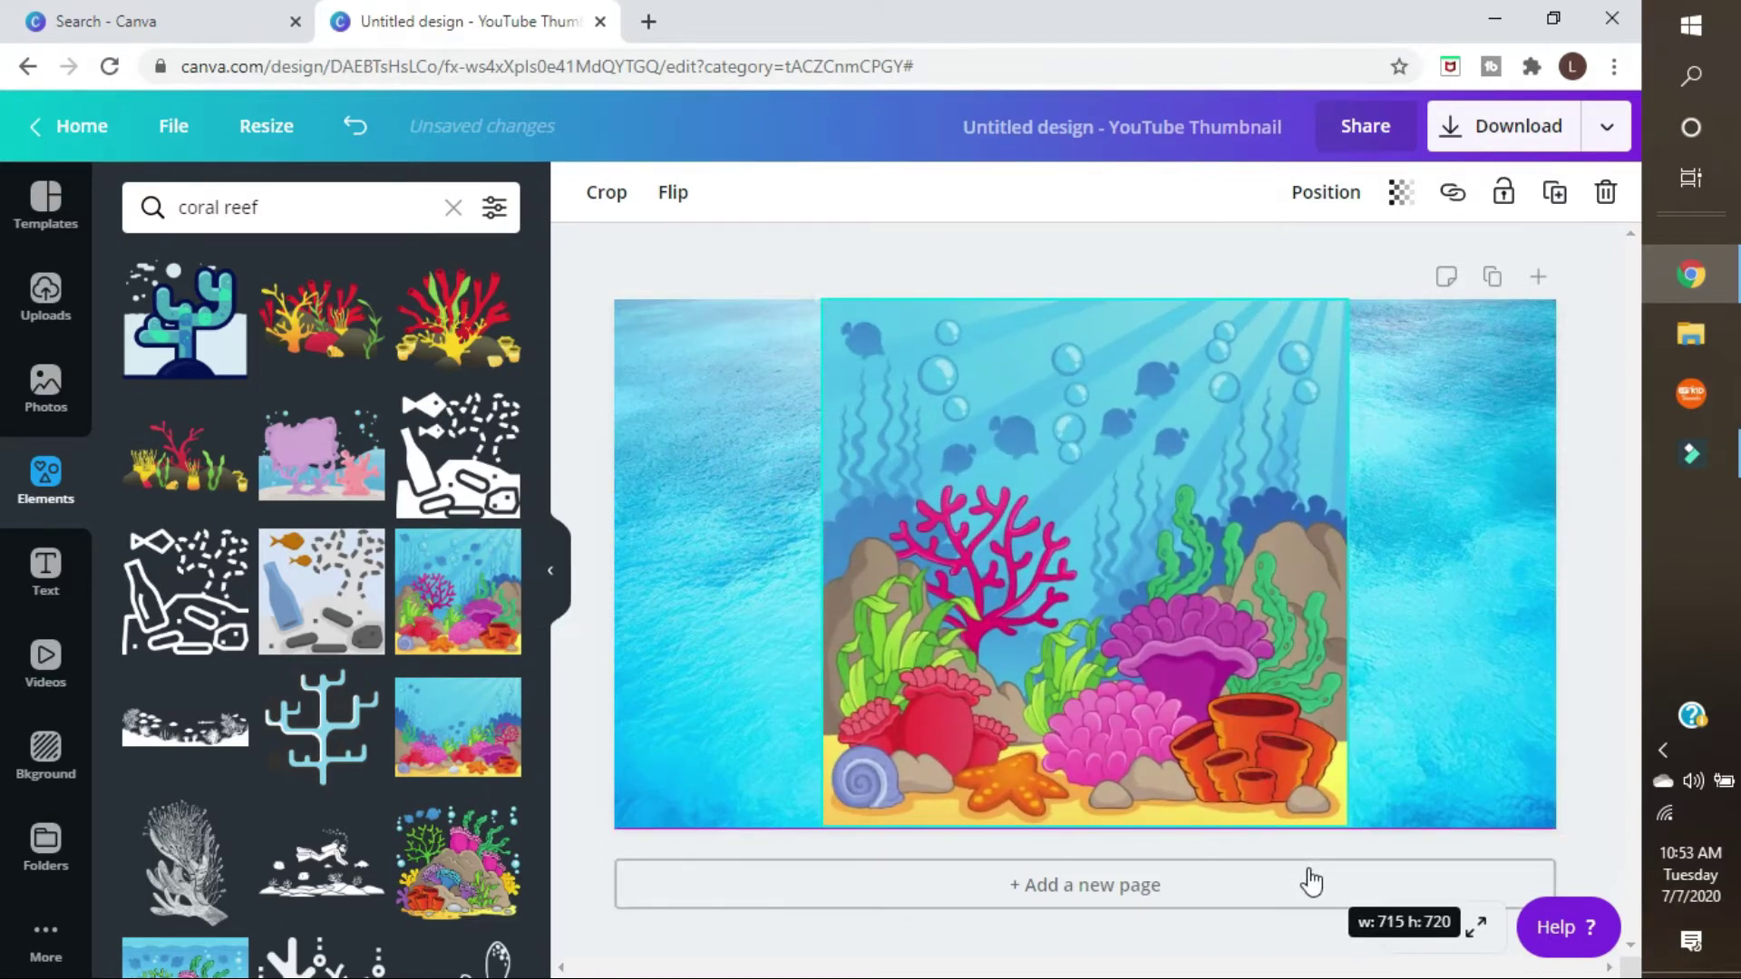
{"action": "left_click_drag", "start_coordinate": [1199, 646], "coordinate": [1193, 648]}
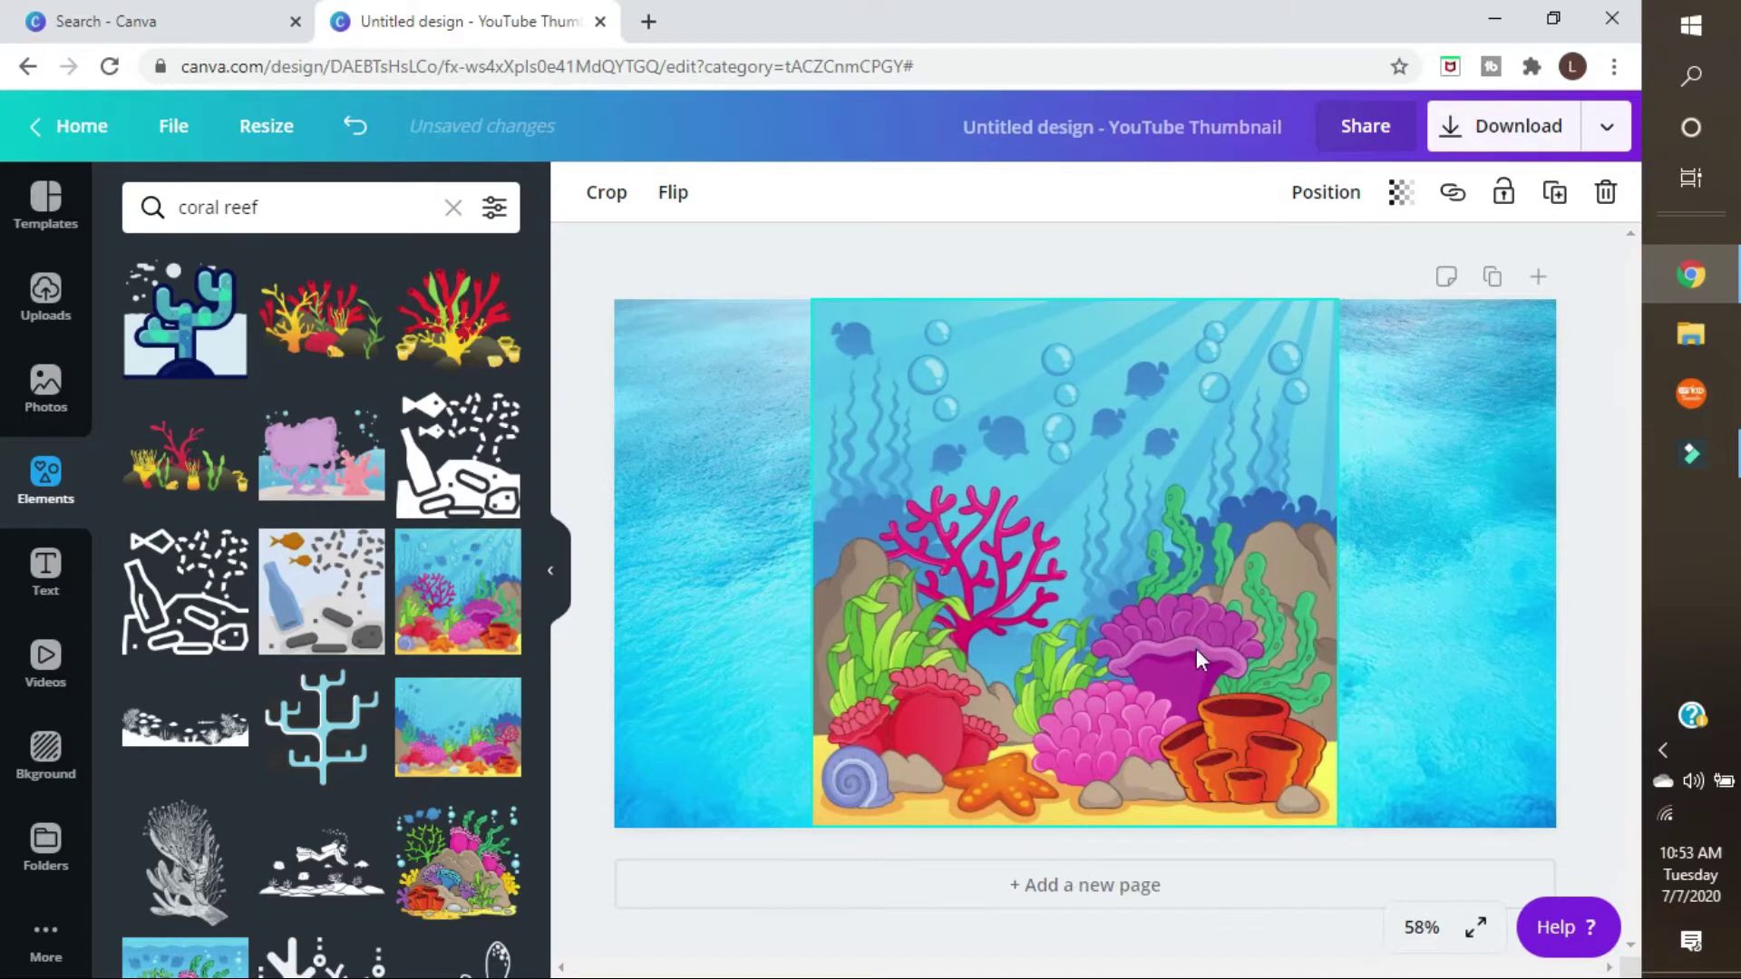
{"action": "left_click", "coordinate": [1460, 629]}
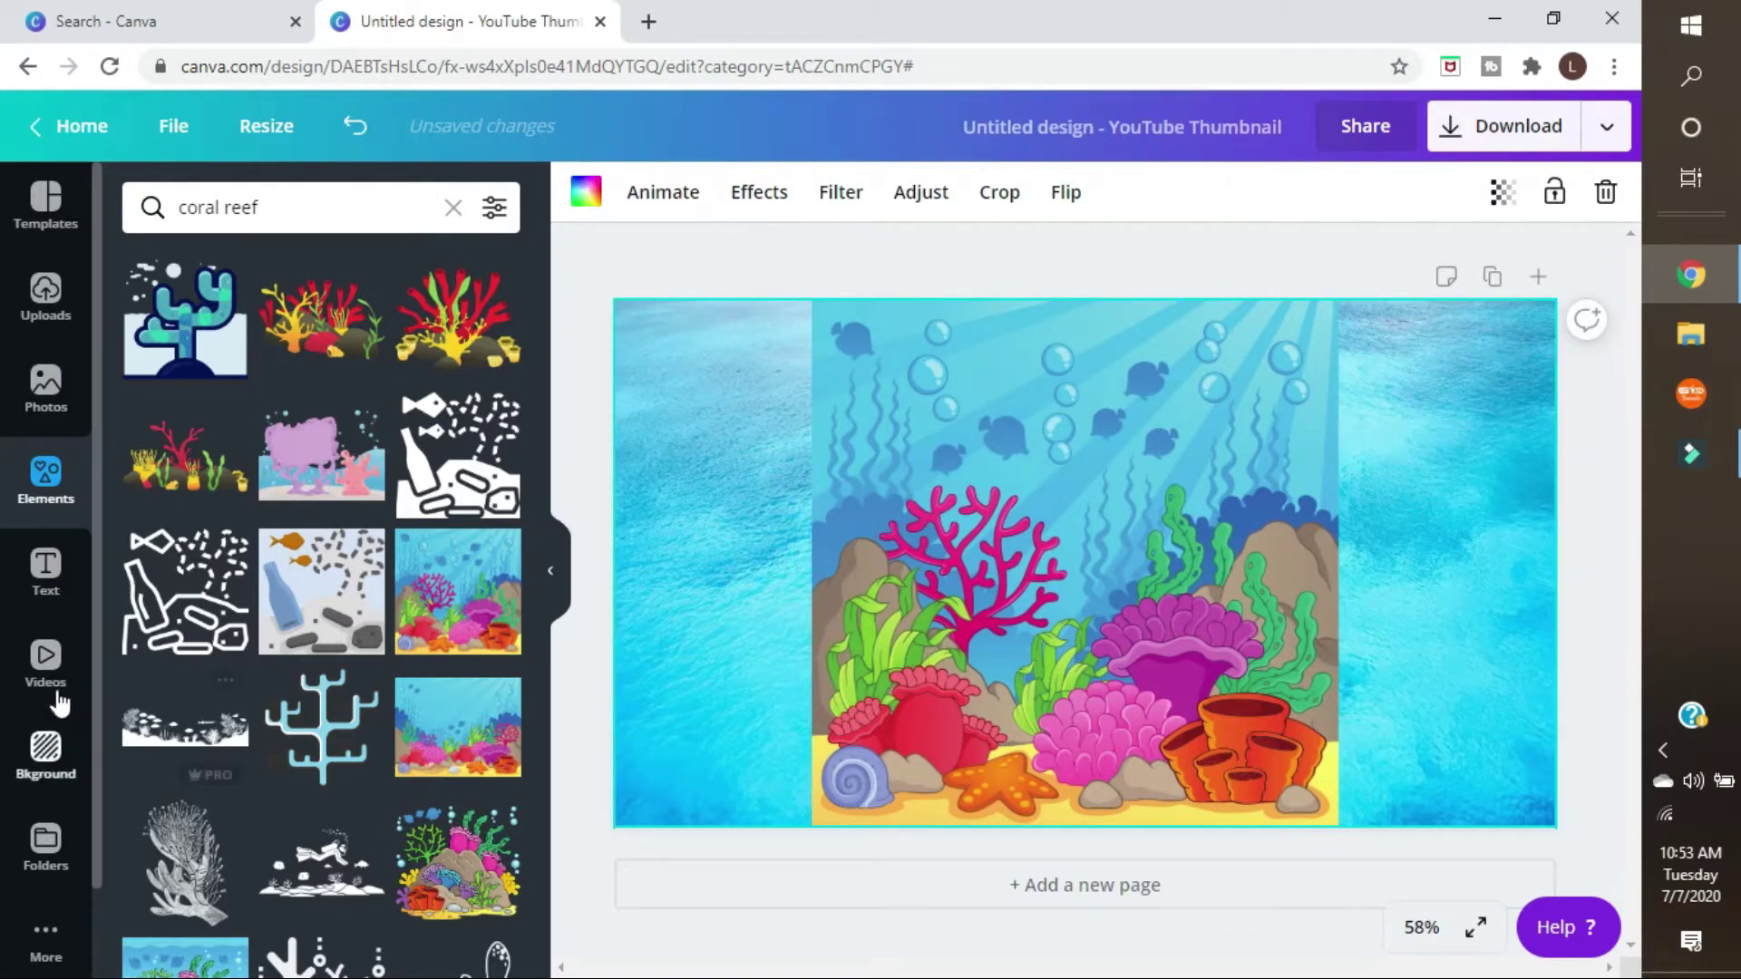
- Search the elements for "dolphin" and look through the graphics for a suitable one
{"action": "left_click", "coordinate": [173, 210]}
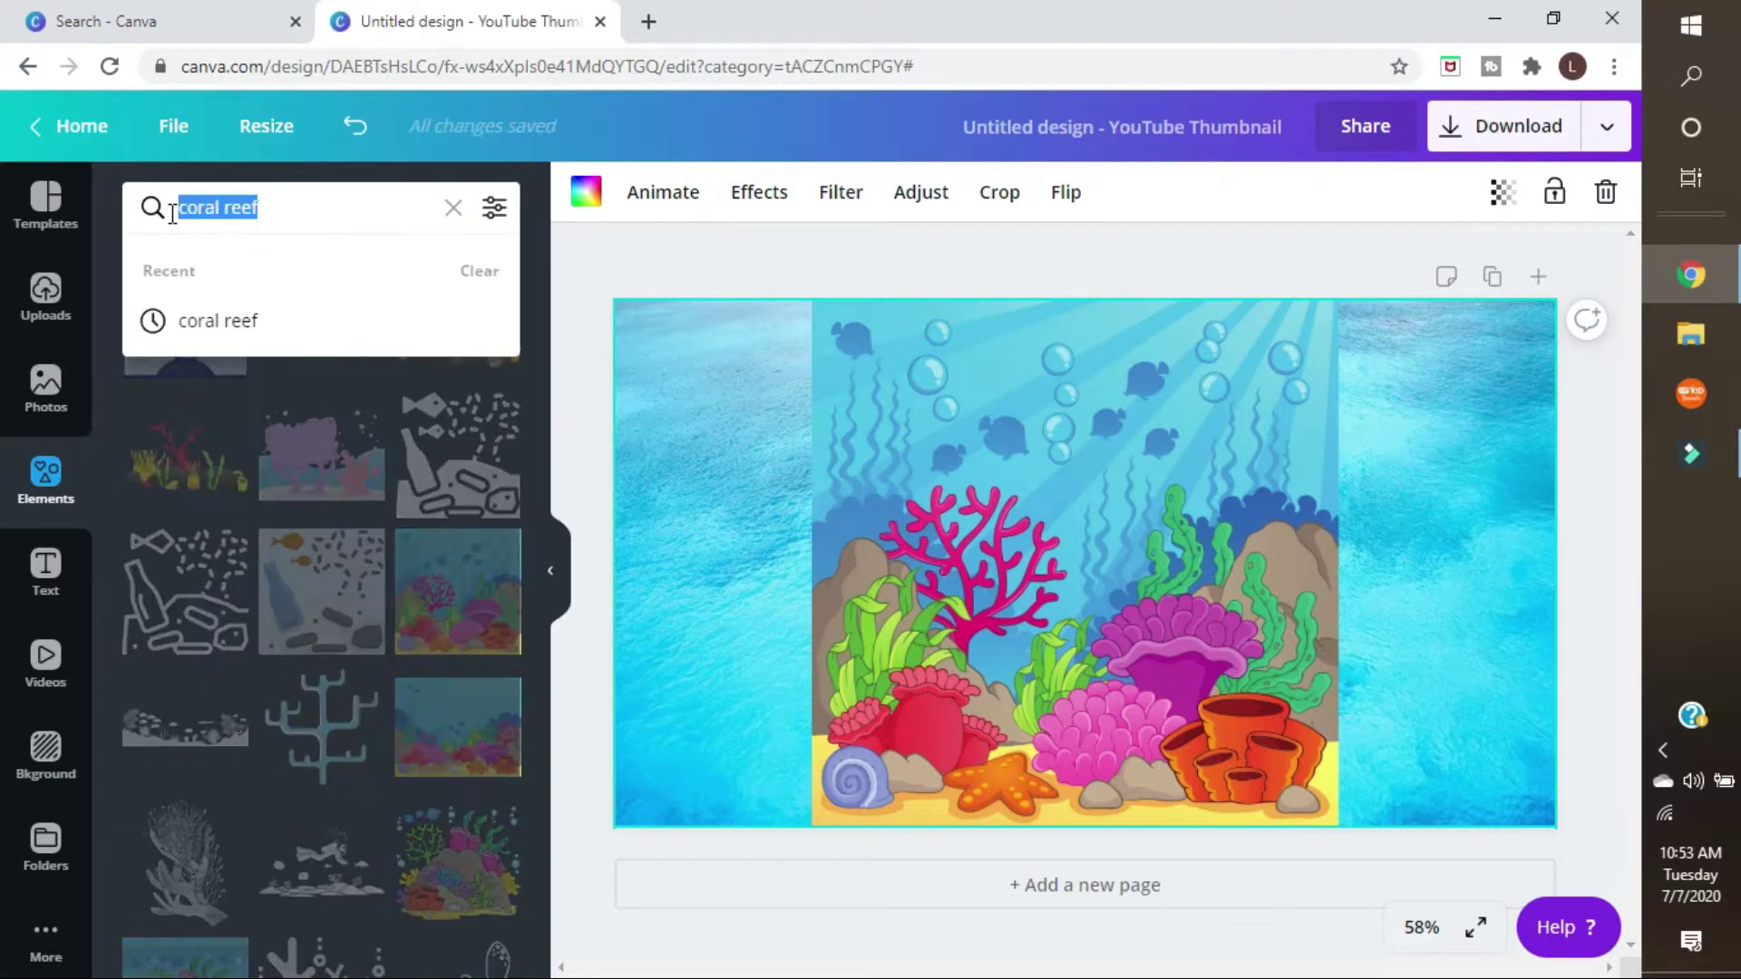
{"action": "type", "text": "dolphi"}
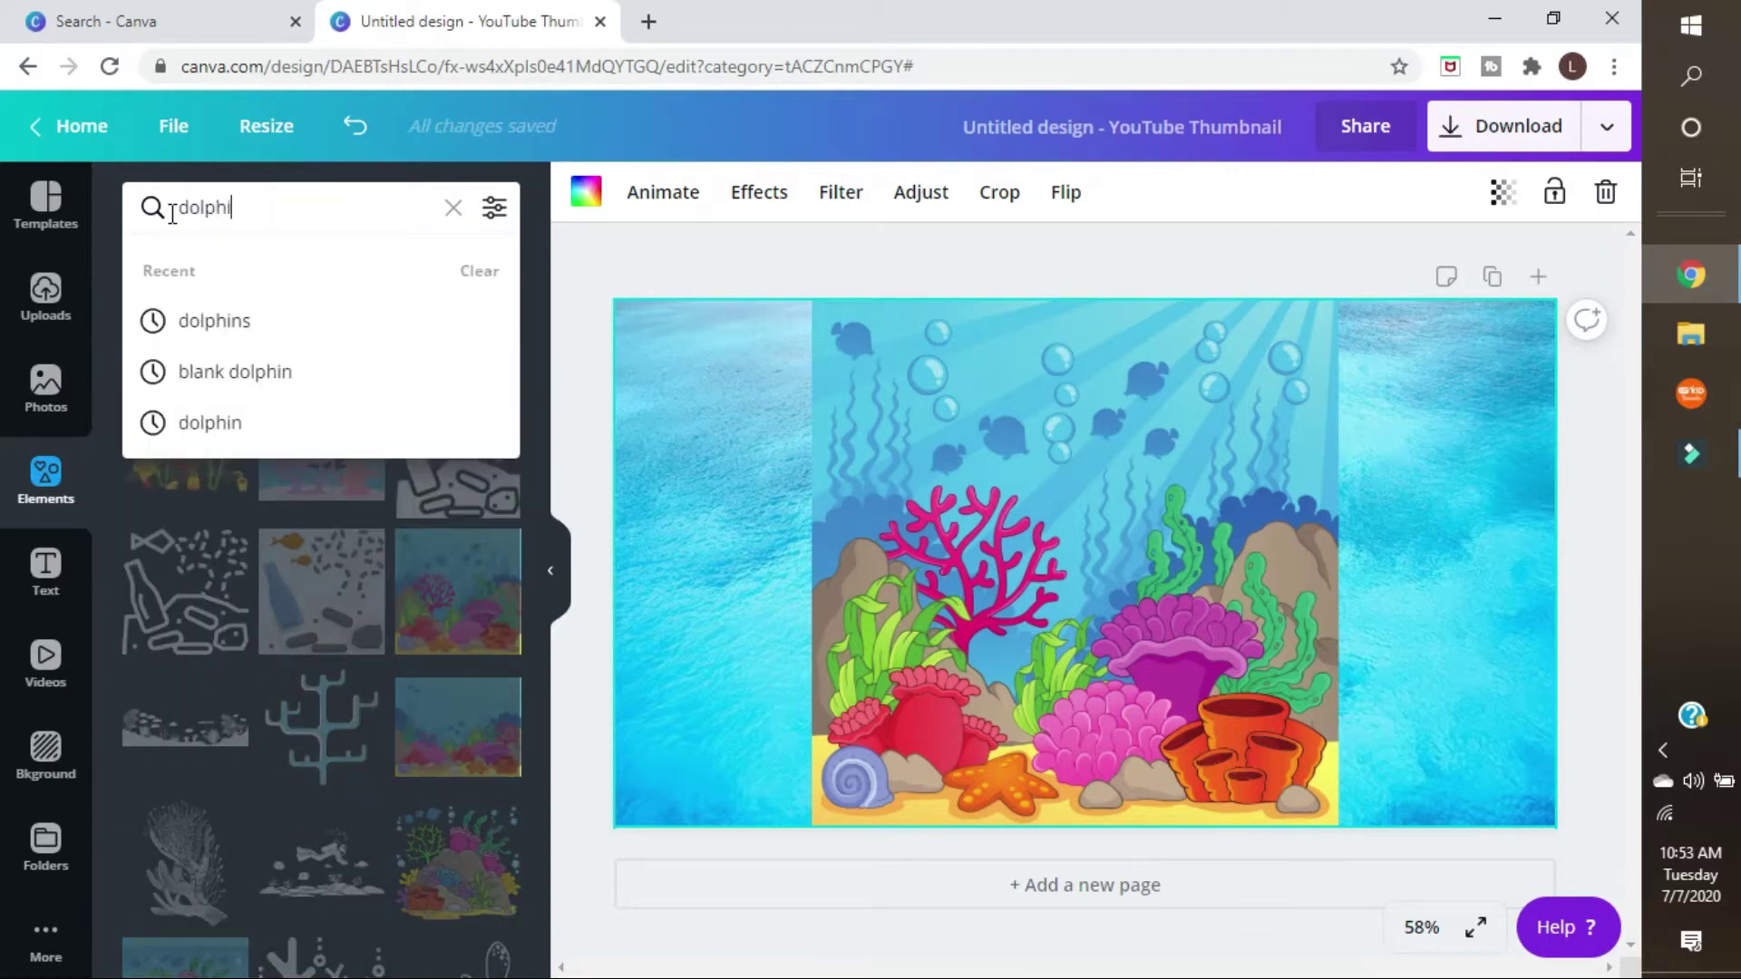
{"action": "type", "text": "n"}
{"action": "key", "text": "Return"}
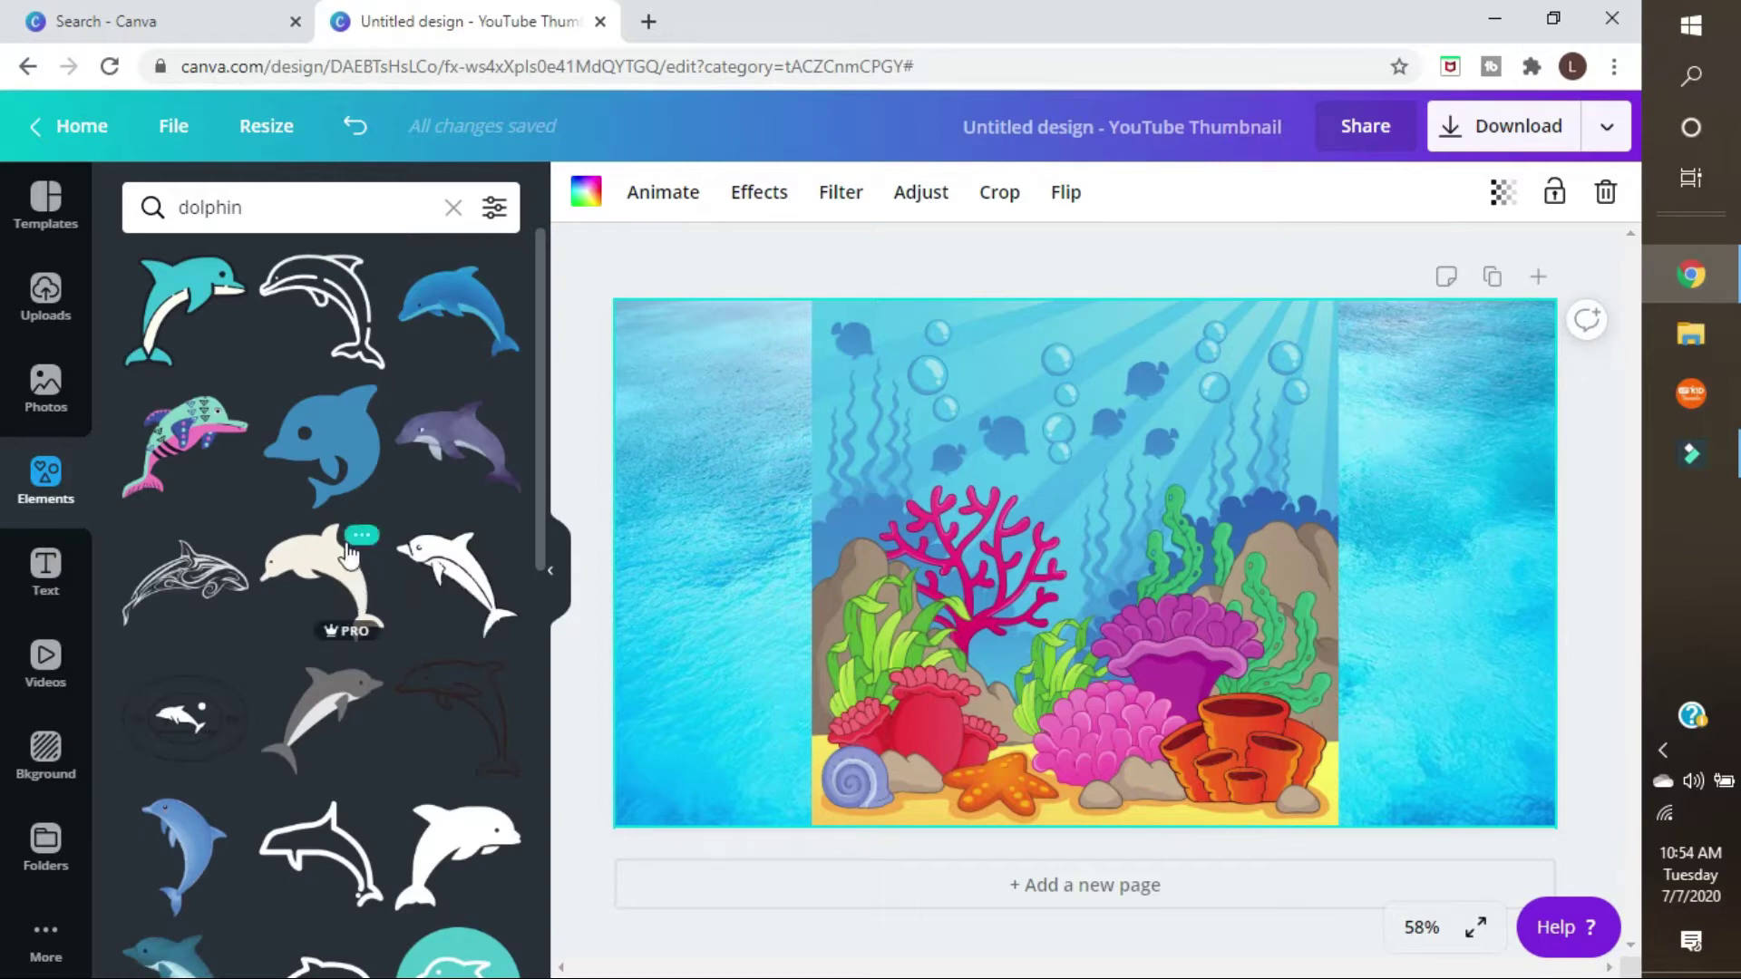
{"action": "scroll", "coordinate": [346, 558], "scroll_direction": "down", "scroll_amount": 3}
{"action": "scroll", "coordinate": [343, 558], "scroll_direction": "down", "scroll_amount": 5}
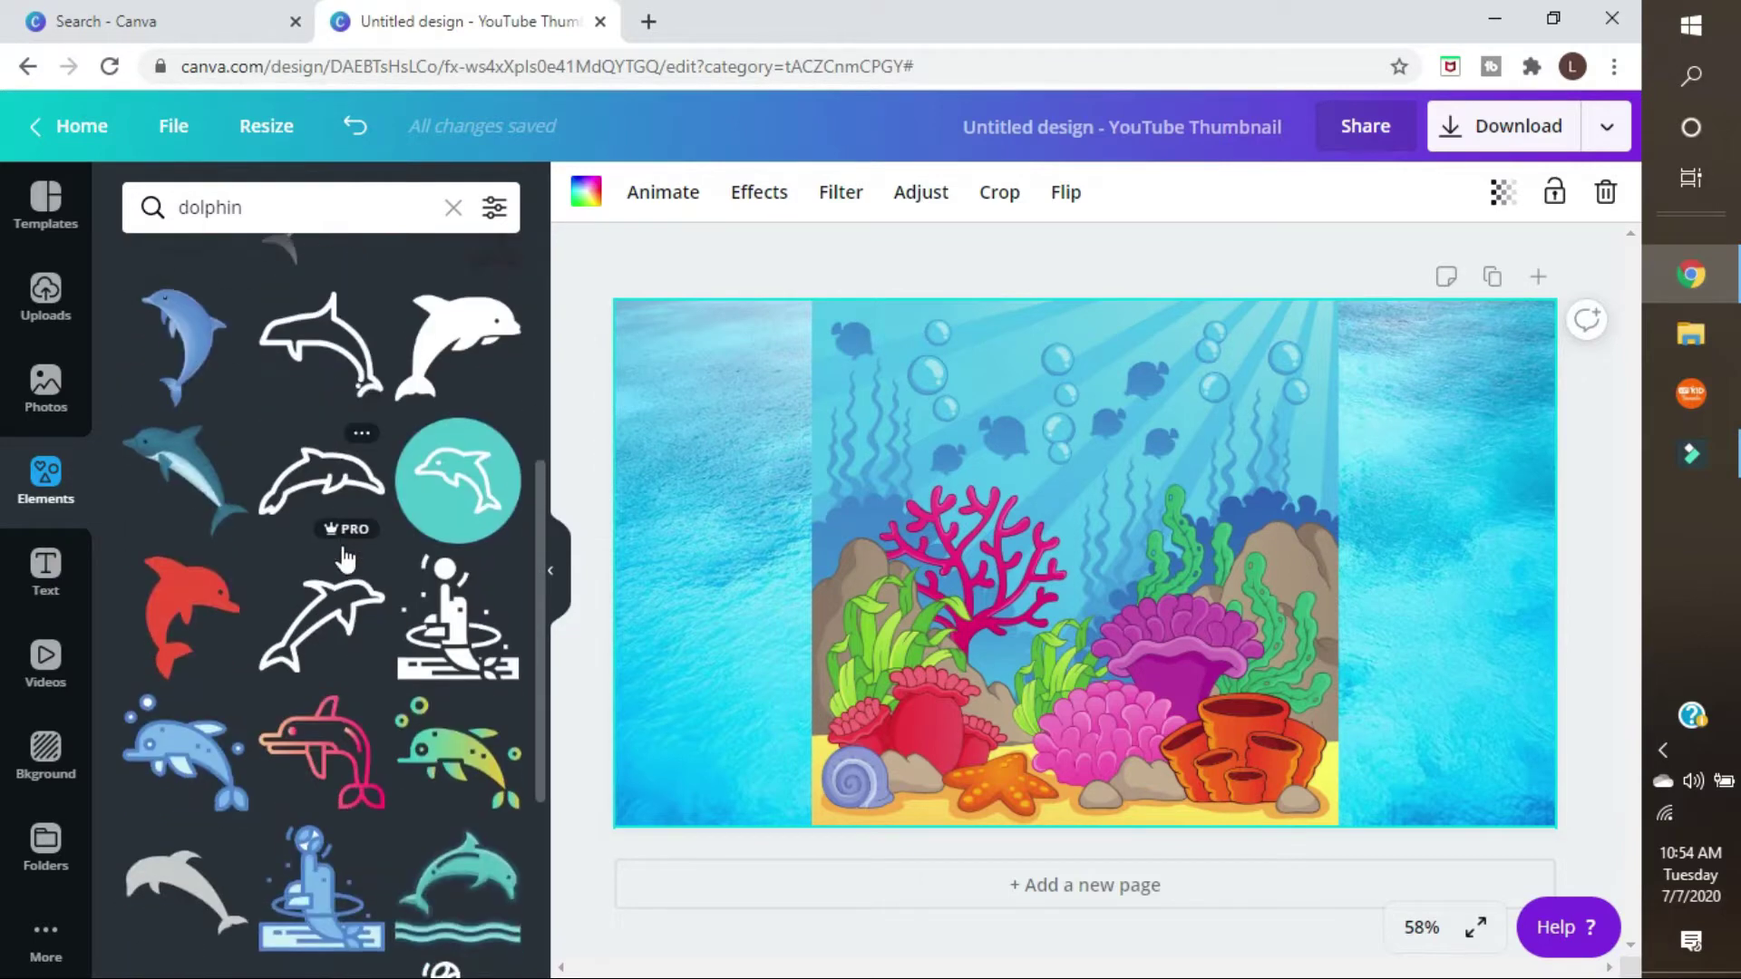
{"action": "scroll", "coordinate": [341, 546], "scroll_direction": "down", "scroll_amount": 8}
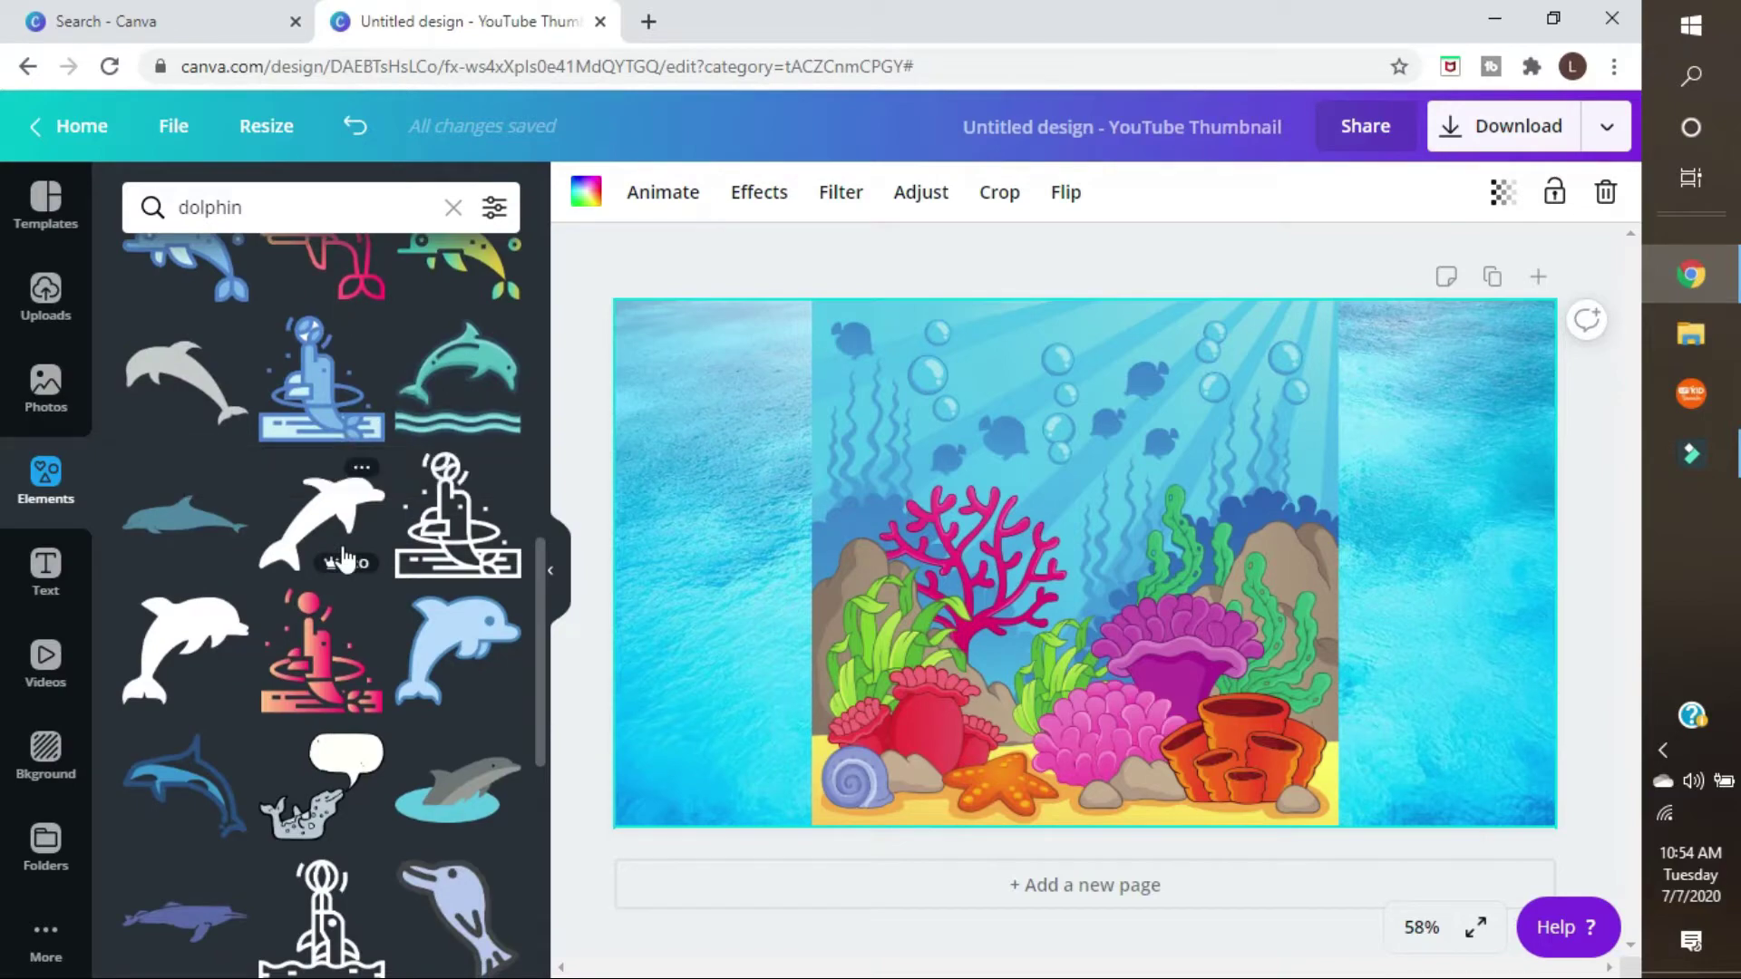
{"action": "scroll", "coordinate": [343, 558], "scroll_direction": "down", "scroll_amount": 3}
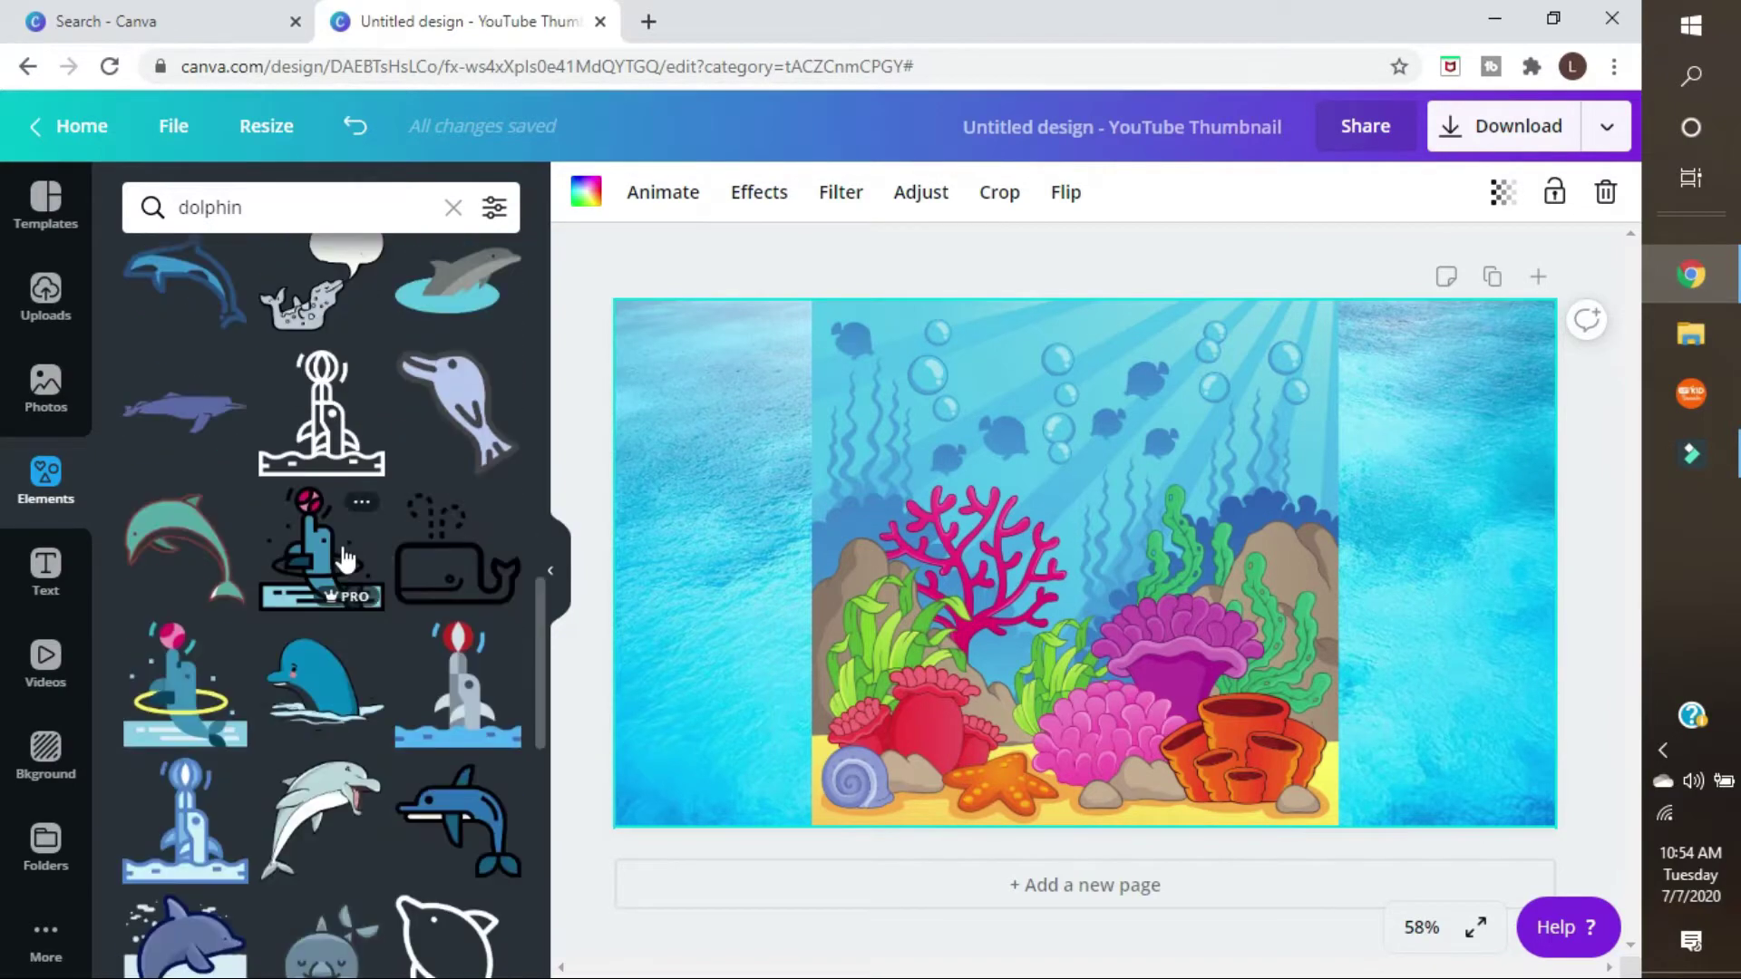
{"action": "scroll", "coordinate": [342, 558], "scroll_direction": "down", "scroll_amount": 3}
{"action": "scroll", "coordinate": [343, 558], "scroll_direction": "down", "scroll_amount": 3}
{"action": "scroll", "coordinate": [343, 558], "scroll_direction": "up", "scroll_amount": 15}
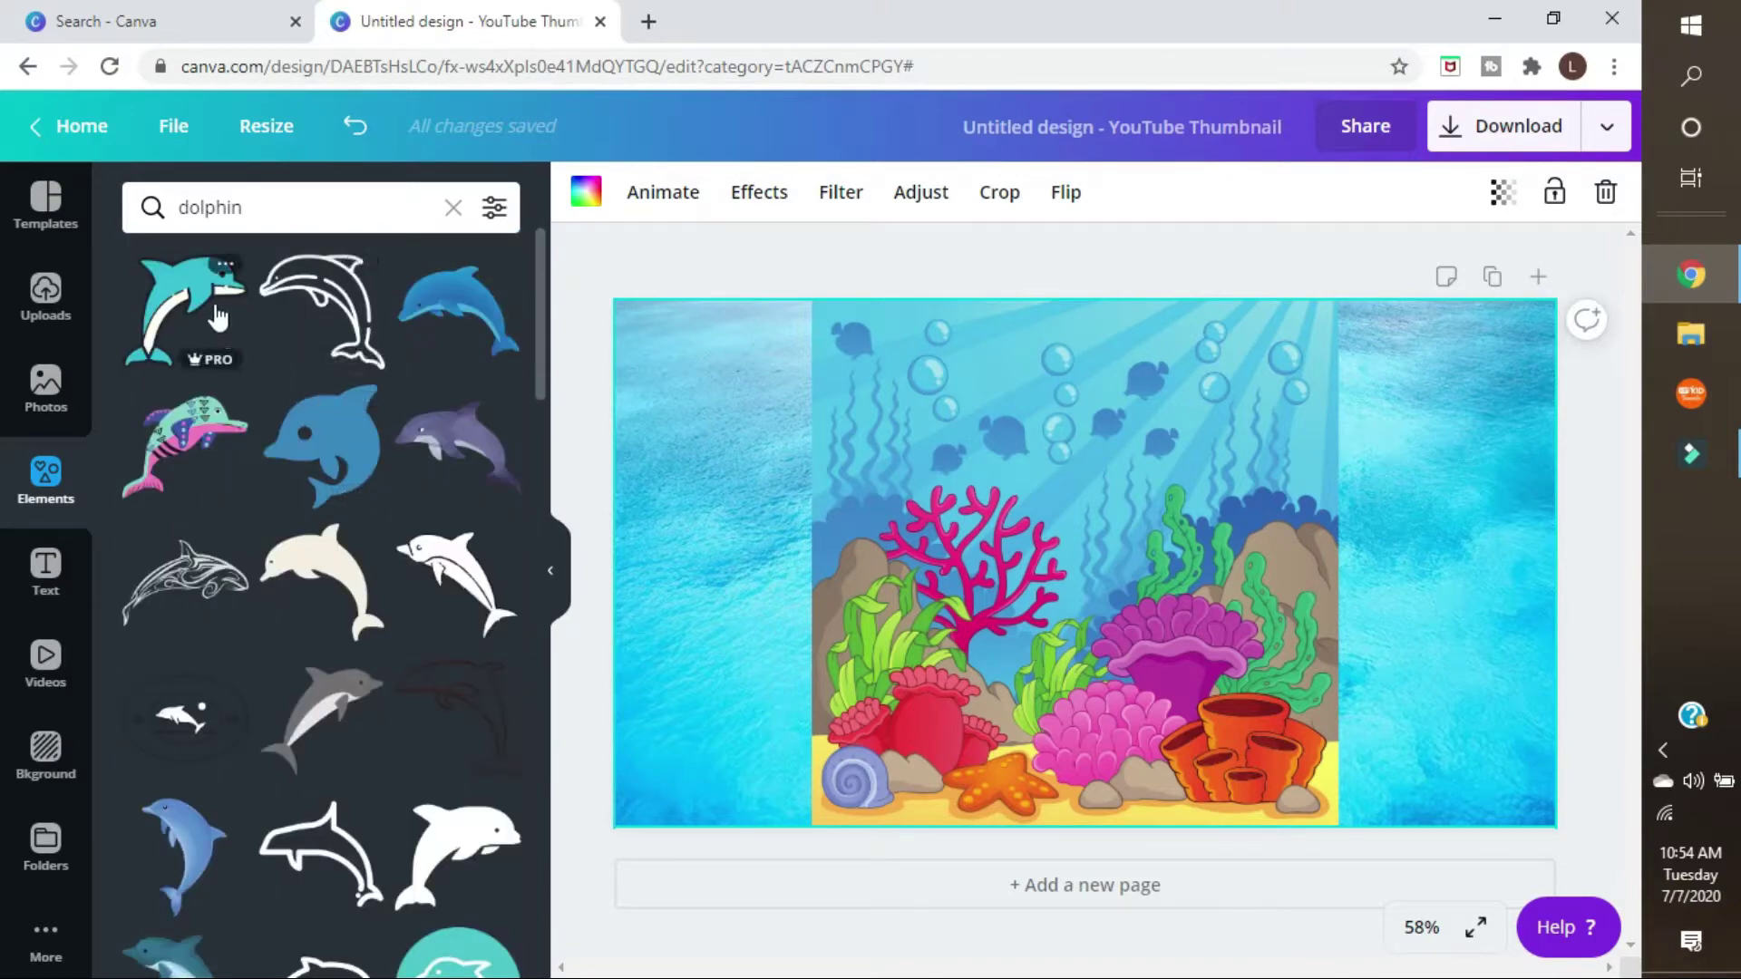
- Add the teal dolphin with a dark outline and place it overlapping the upper part of the reef illustration's left edge
{"action": "left_click", "coordinate": [208, 325]}
{"action": "left_click_drag", "start_coordinate": [1028, 512], "coordinate": [817, 444]}
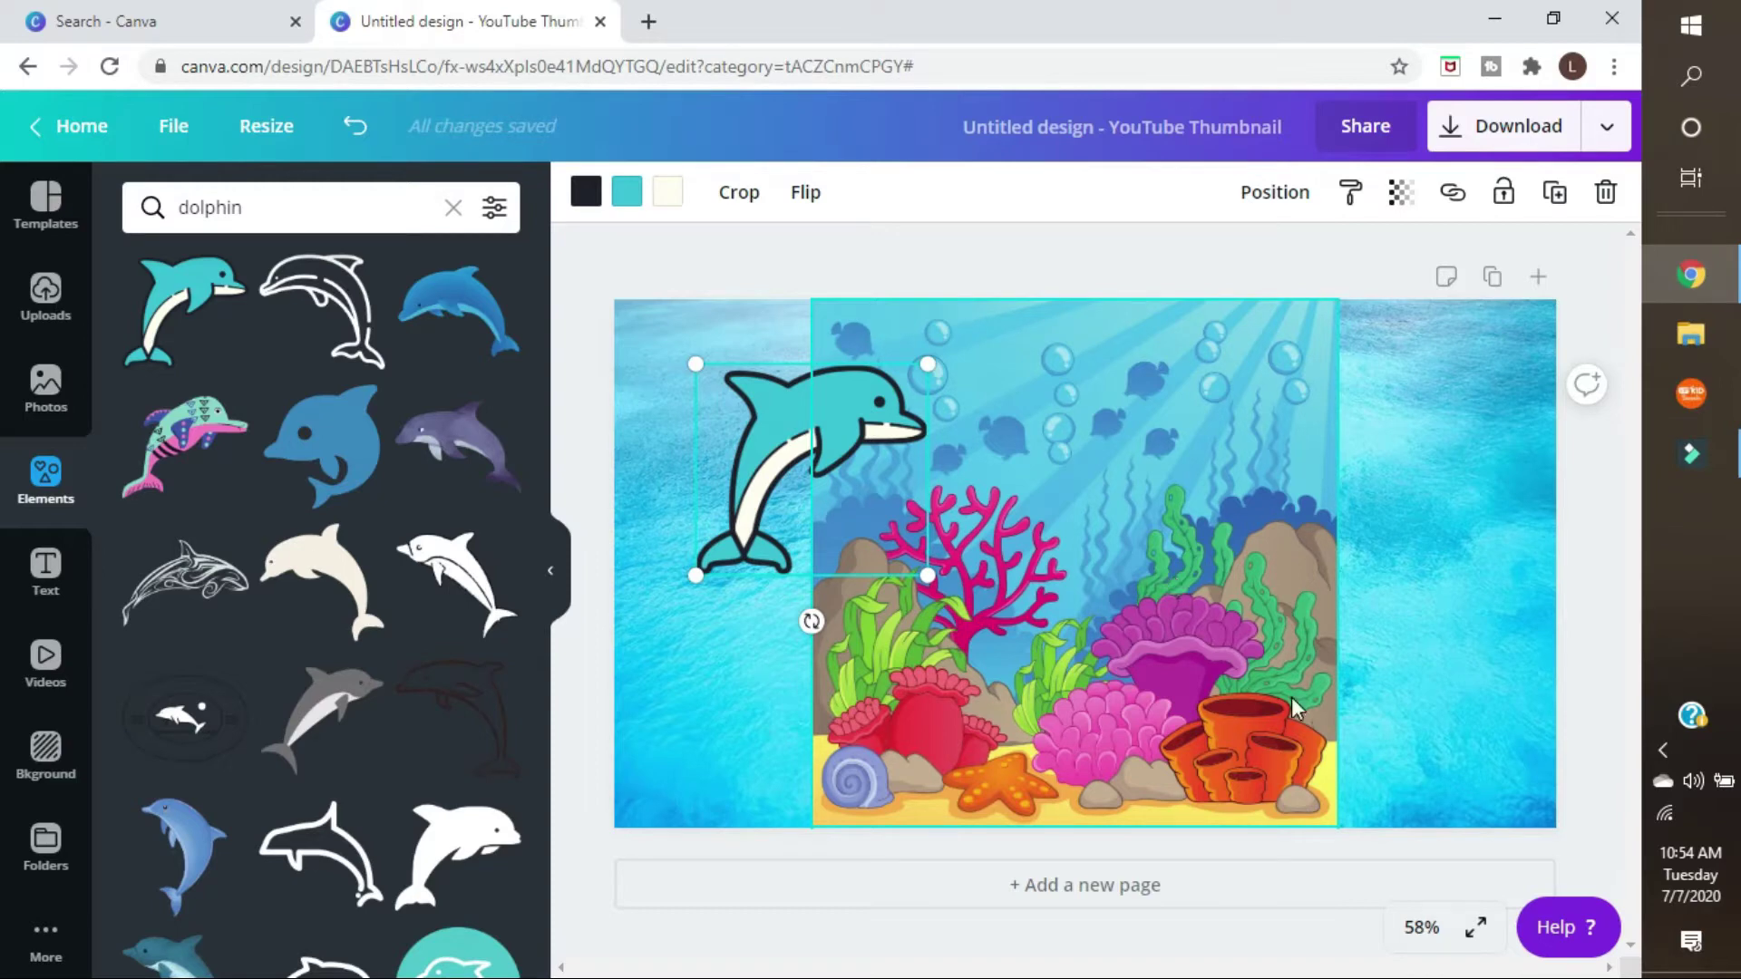
{"action": "left_click", "coordinate": [741, 677]}
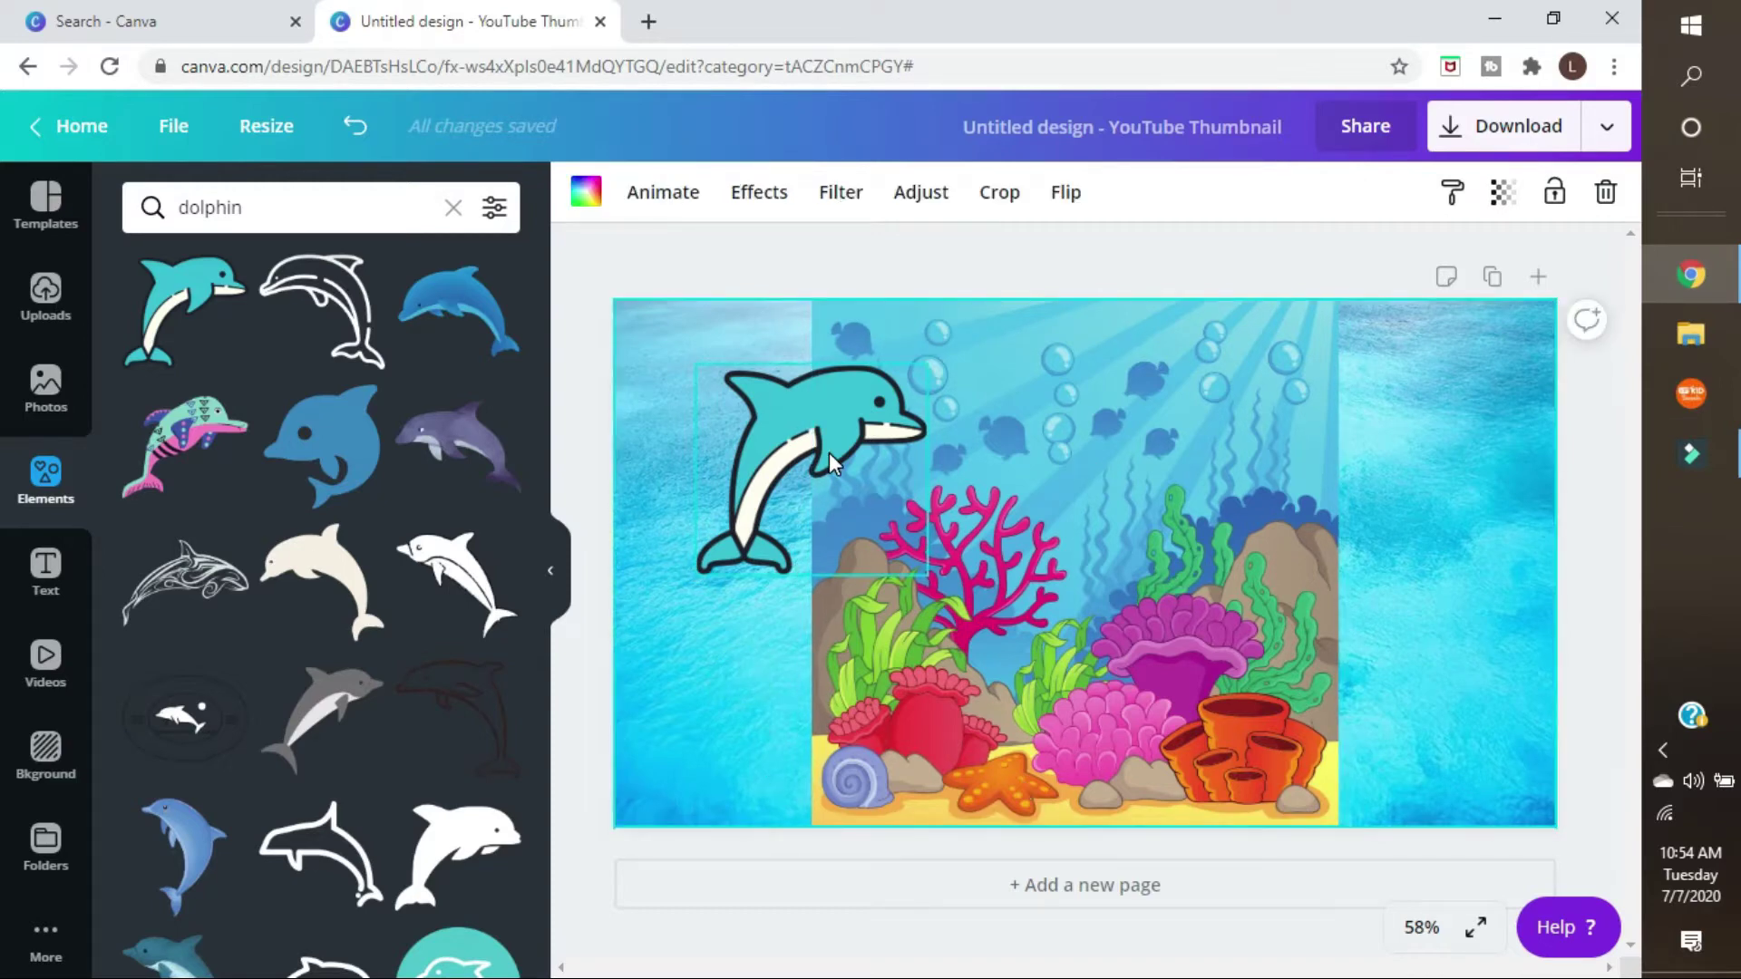
- Check the layer-ordering options available for the dolphin
{"action": "left_click", "coordinate": [829, 450]}
{"action": "right_click", "coordinate": [835, 430]}
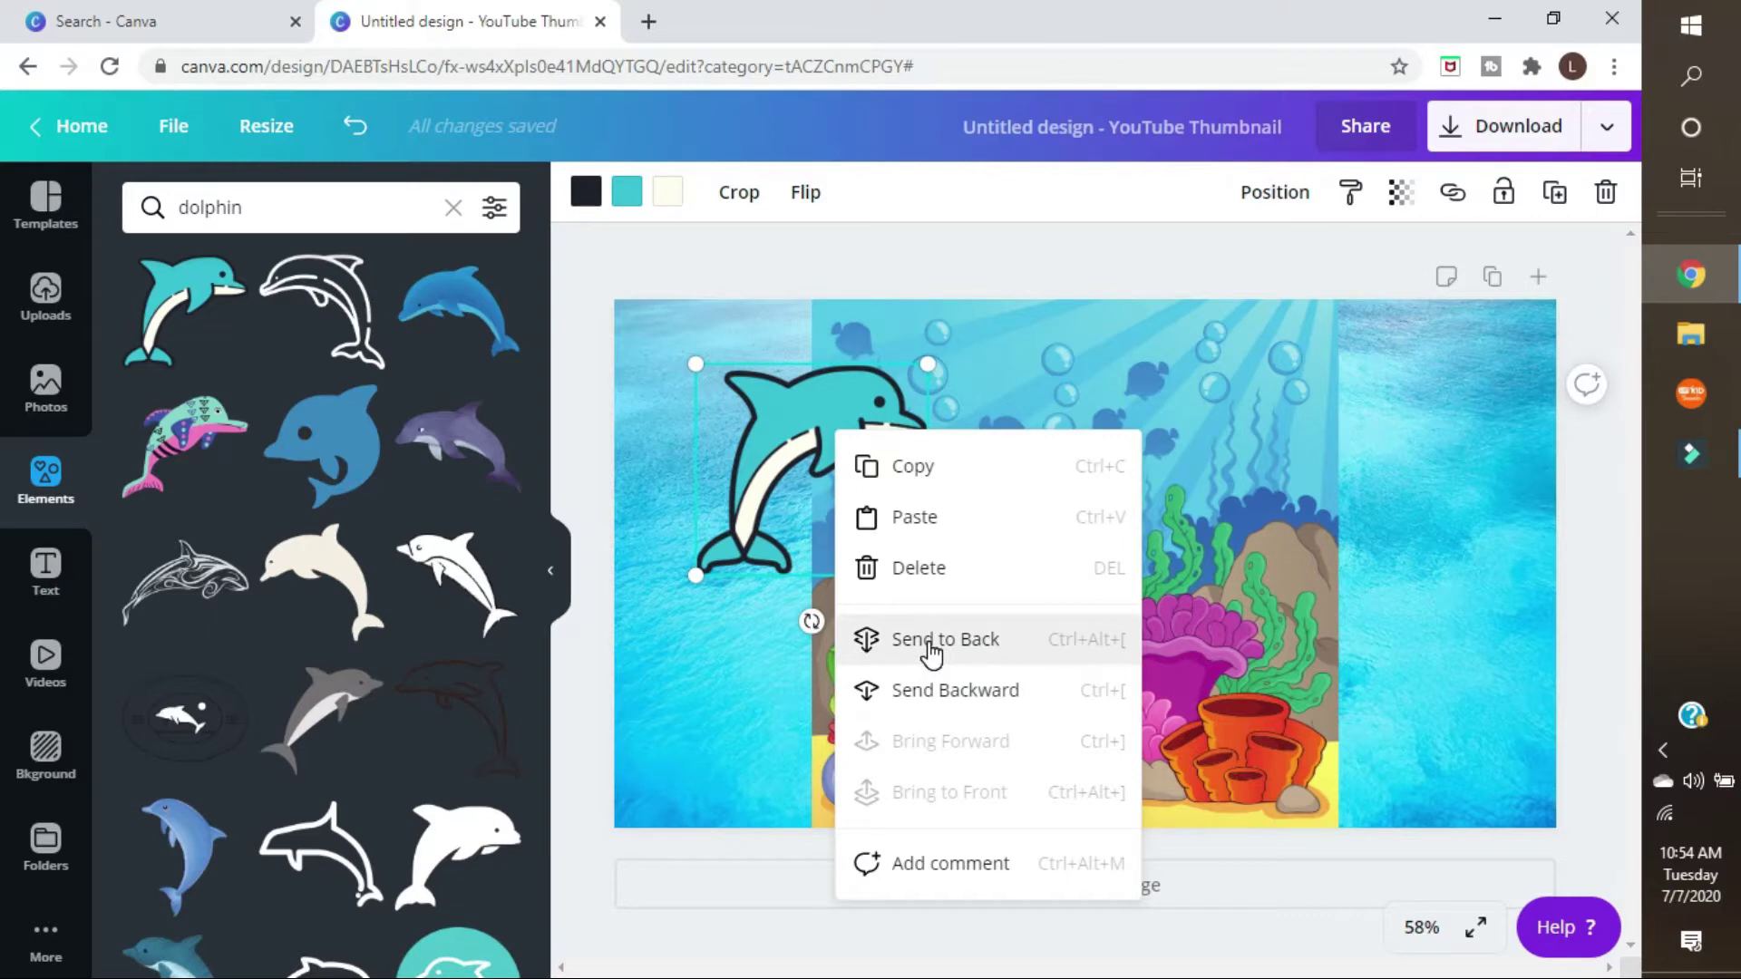
{"action": "left_click", "coordinate": [1346, 427]}
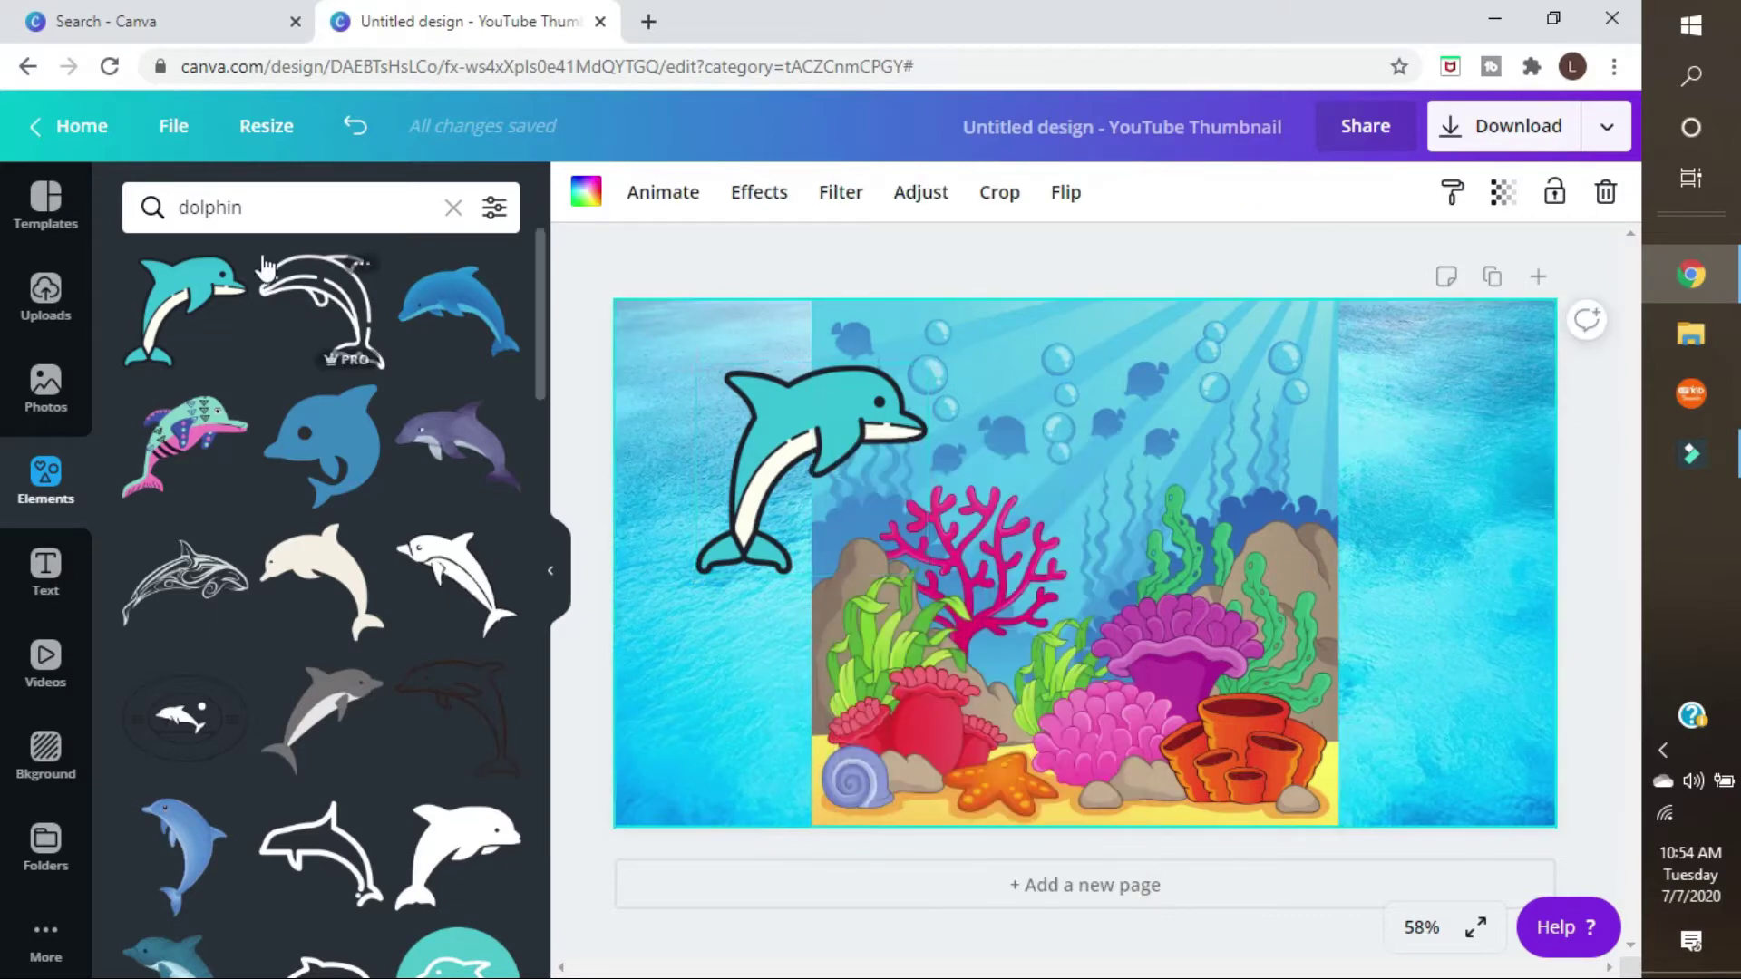
- Search the elements for "whale" and look through the graphics for a suitable one
{"action": "left_click", "coordinate": [279, 207]}
{"action": "left_click_drag", "start_coordinate": [279, 207], "coordinate": [179, 207]}
{"action": "type", "text": "whale"}
{"action": "key", "text": "Return"}
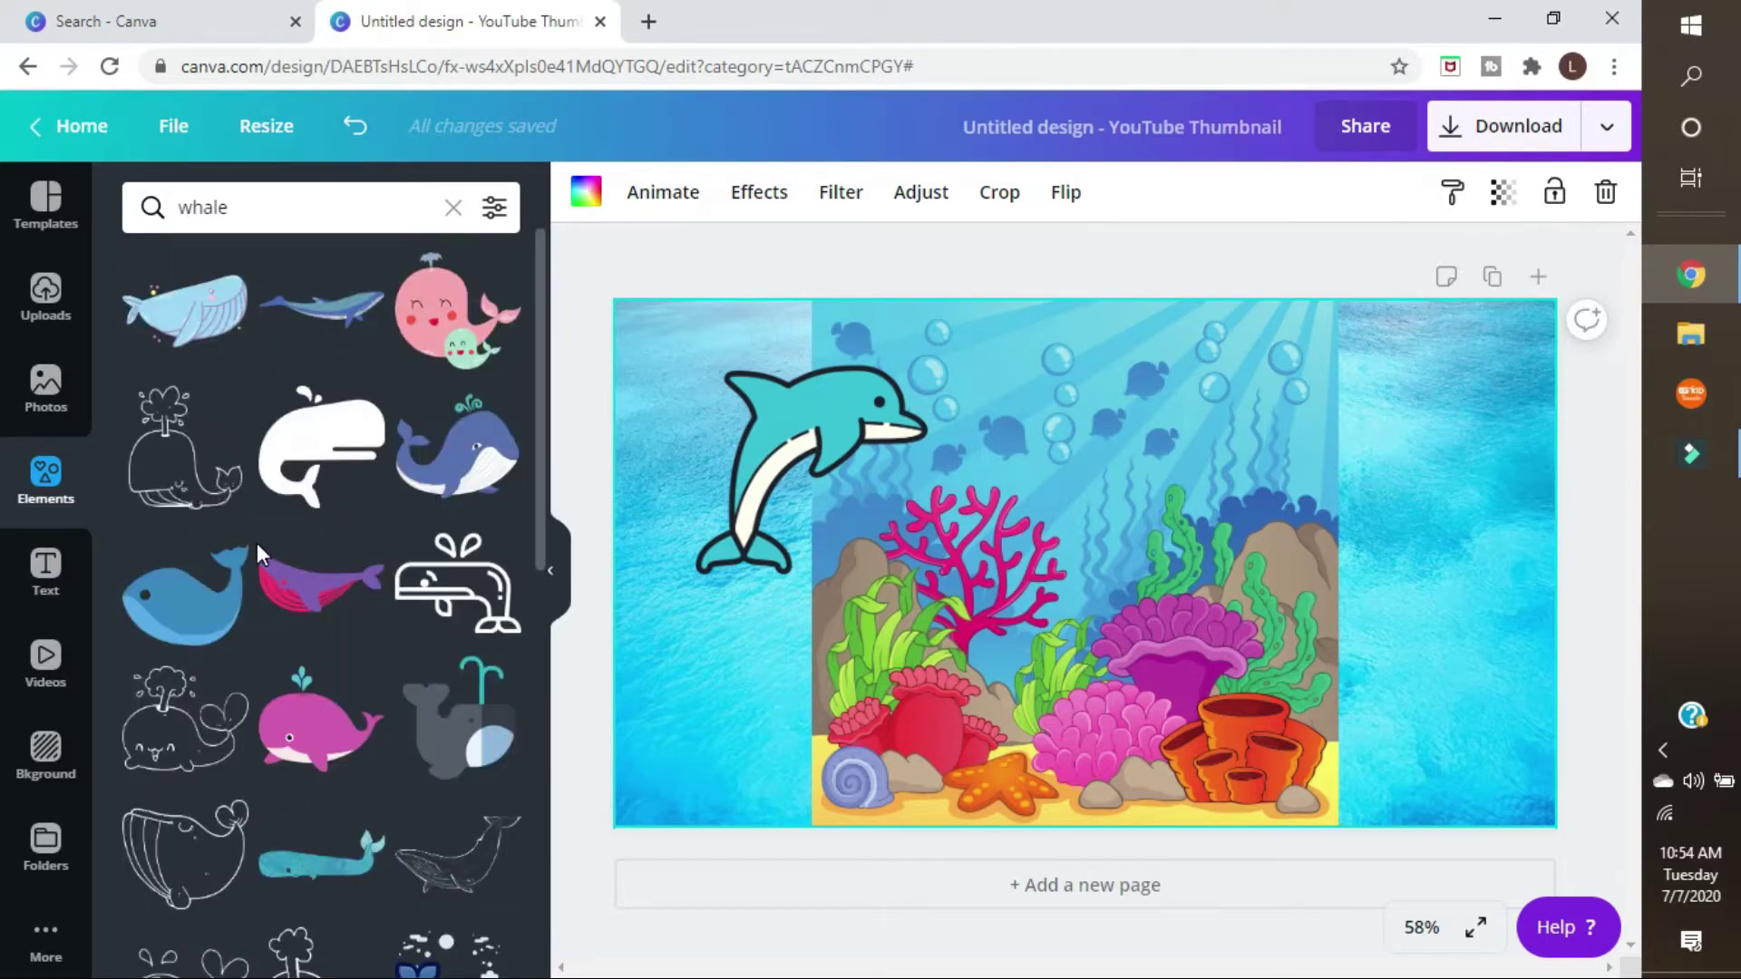
{"action": "scroll", "coordinate": [272, 571], "scroll_direction": "down", "scroll_amount": 3}
{"action": "scroll", "coordinate": [326, 689], "scroll_direction": "down", "scroll_amount": 2}
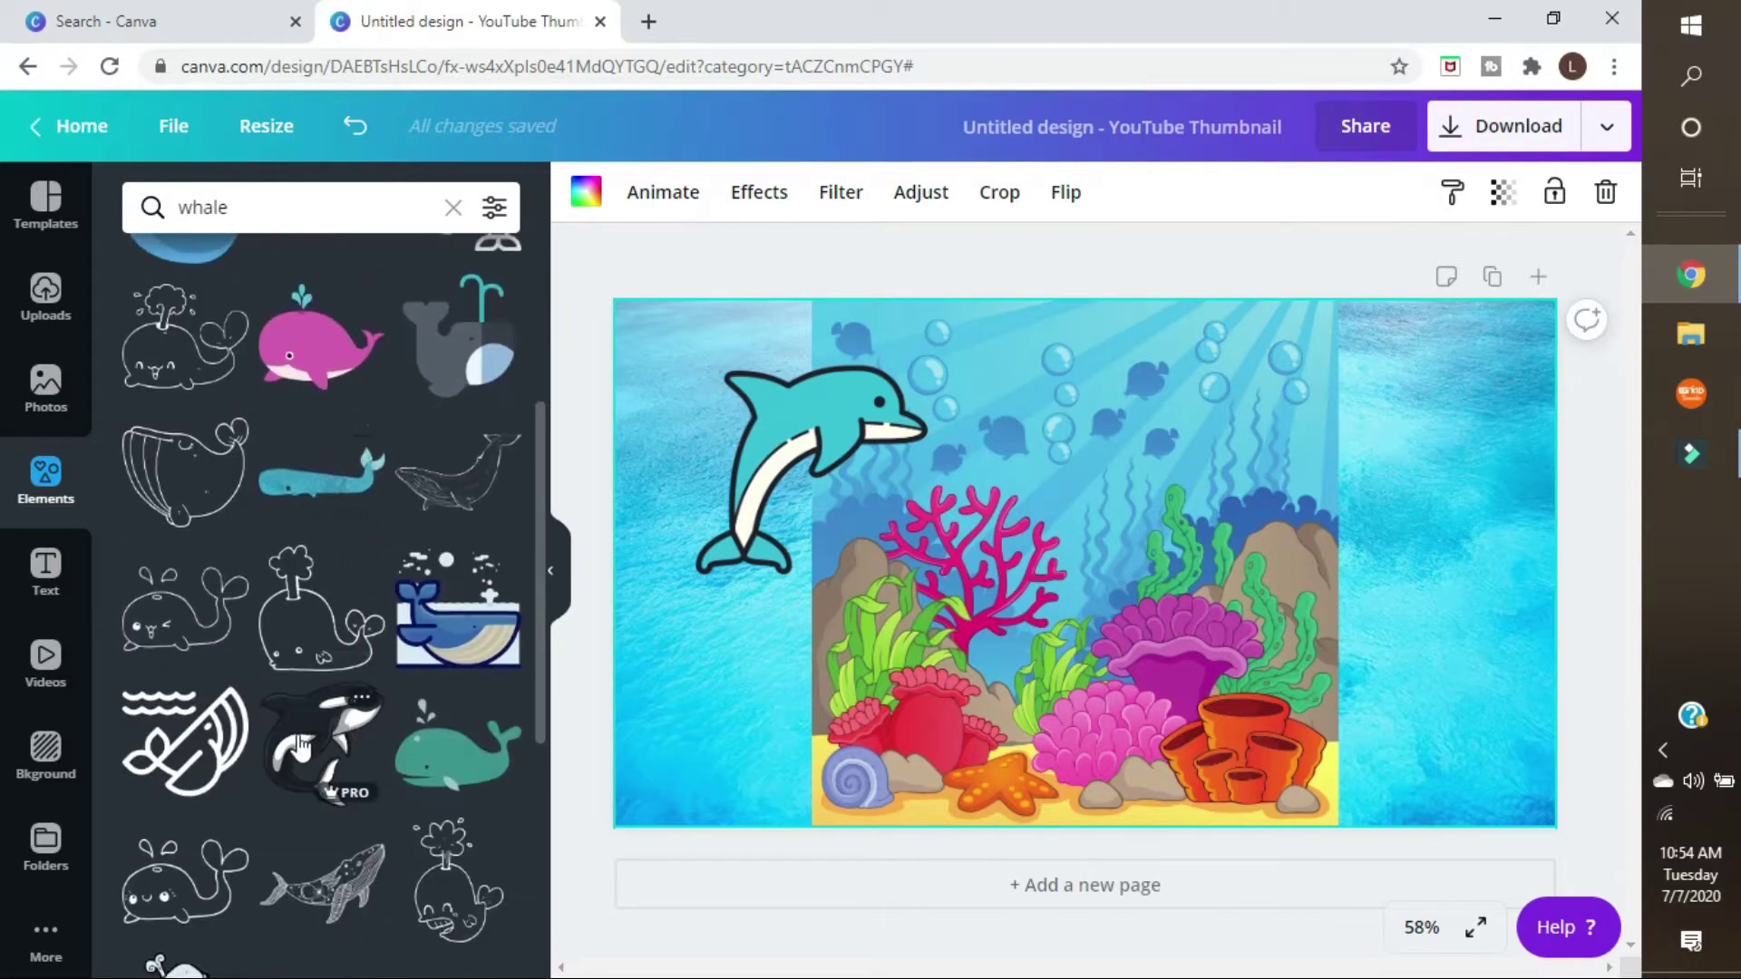
- Add the black-and-white orca graphic and place it overlapping the reef illustration's right edge
{"action": "left_click", "coordinate": [304, 739]}
{"action": "left_click_drag", "start_coordinate": [1122, 573], "coordinate": [1314, 505]}
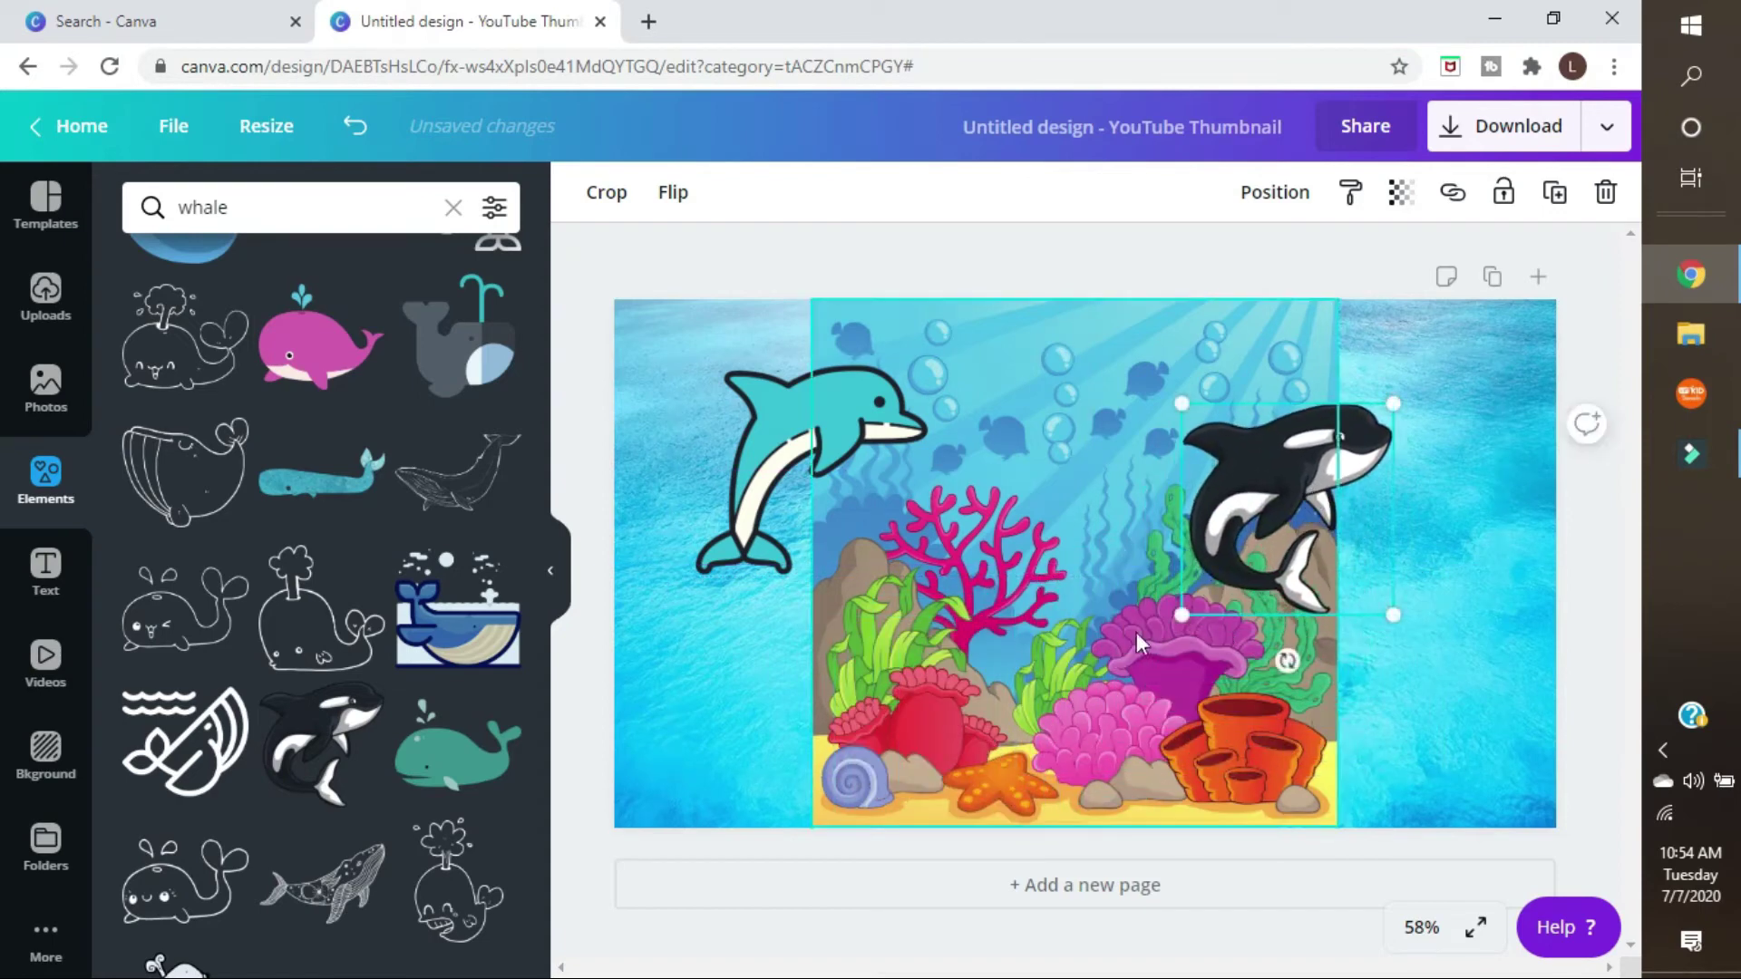
{"action": "left_click", "coordinate": [1443, 726]}
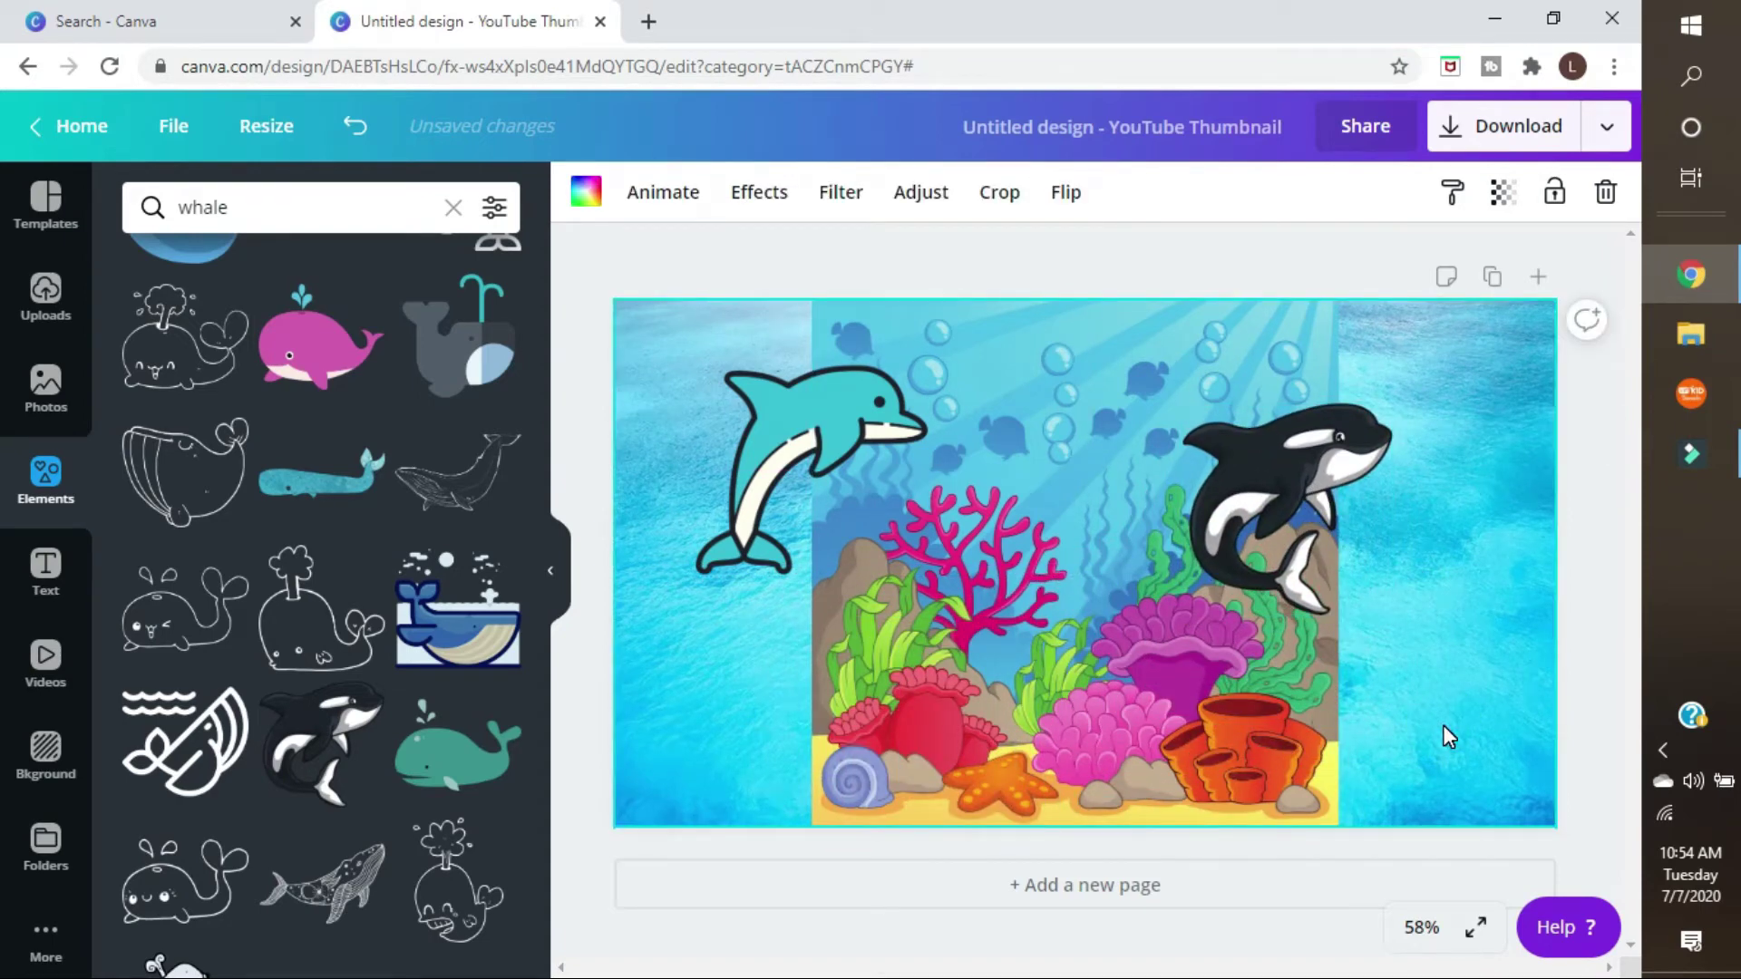
- Move the dolphin and the orca up so they face each other near the page's upper edge
{"action": "left_click_drag", "start_coordinate": [780, 406], "coordinate": [832, 371]}
{"action": "left_click_drag", "start_coordinate": [1240, 465], "coordinate": [1295, 388]}
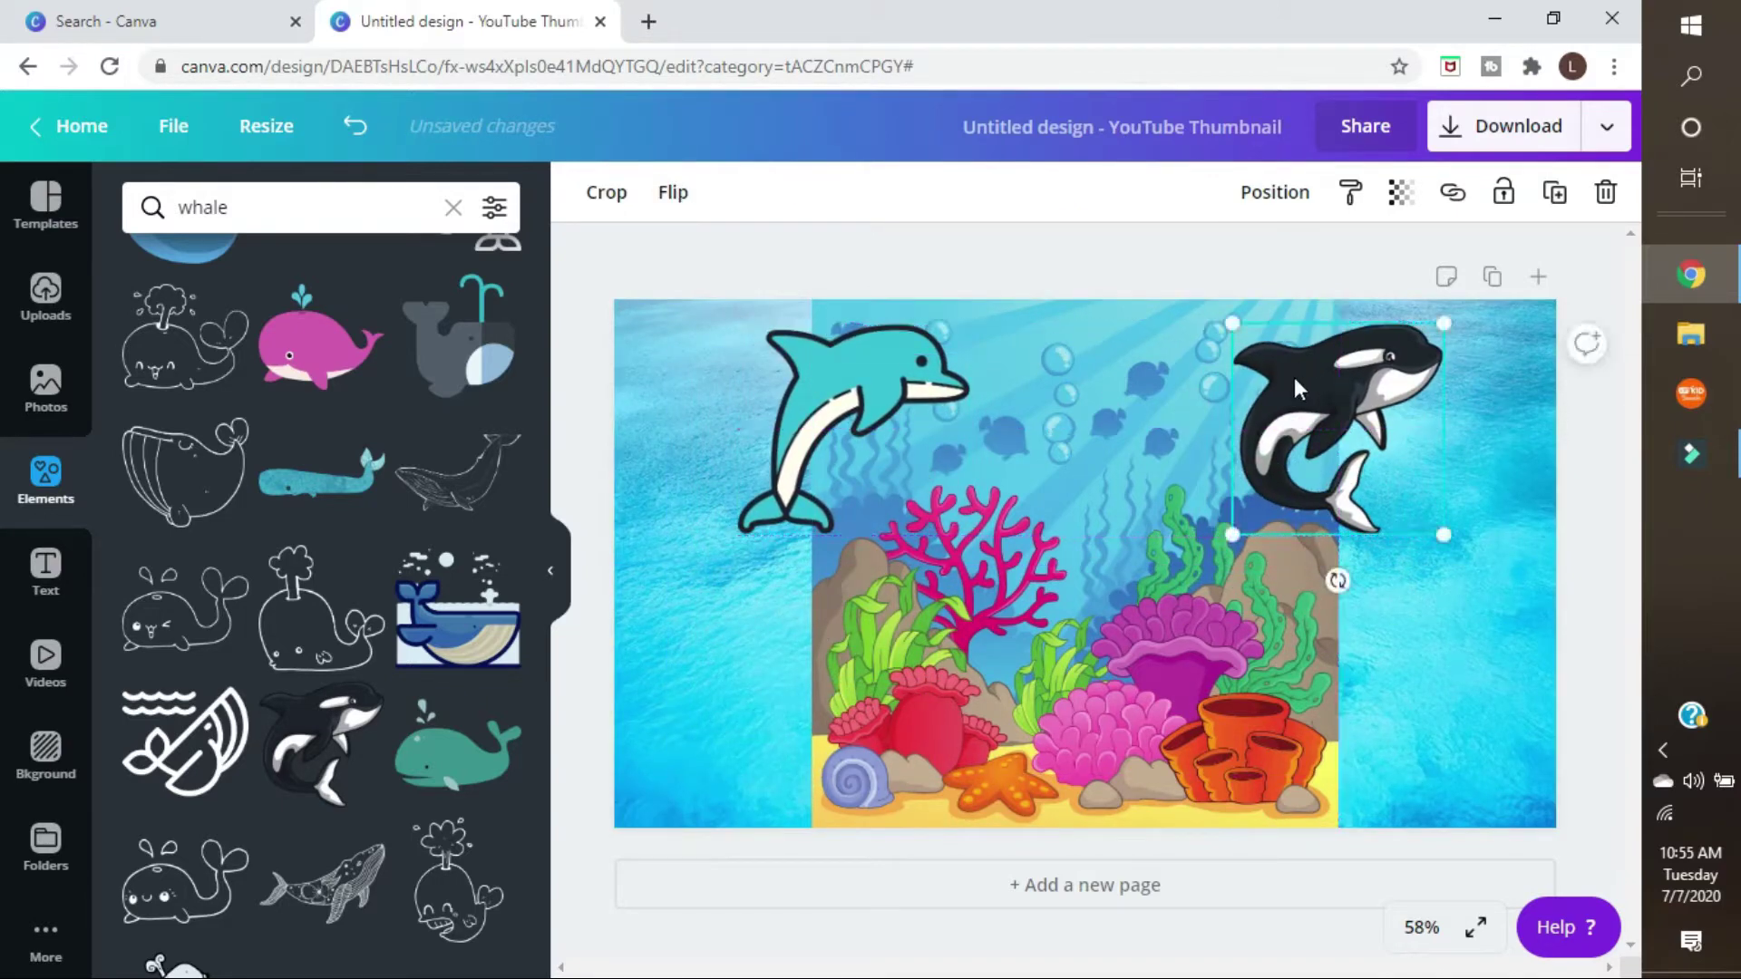
{"action": "left_click", "coordinate": [1451, 598]}
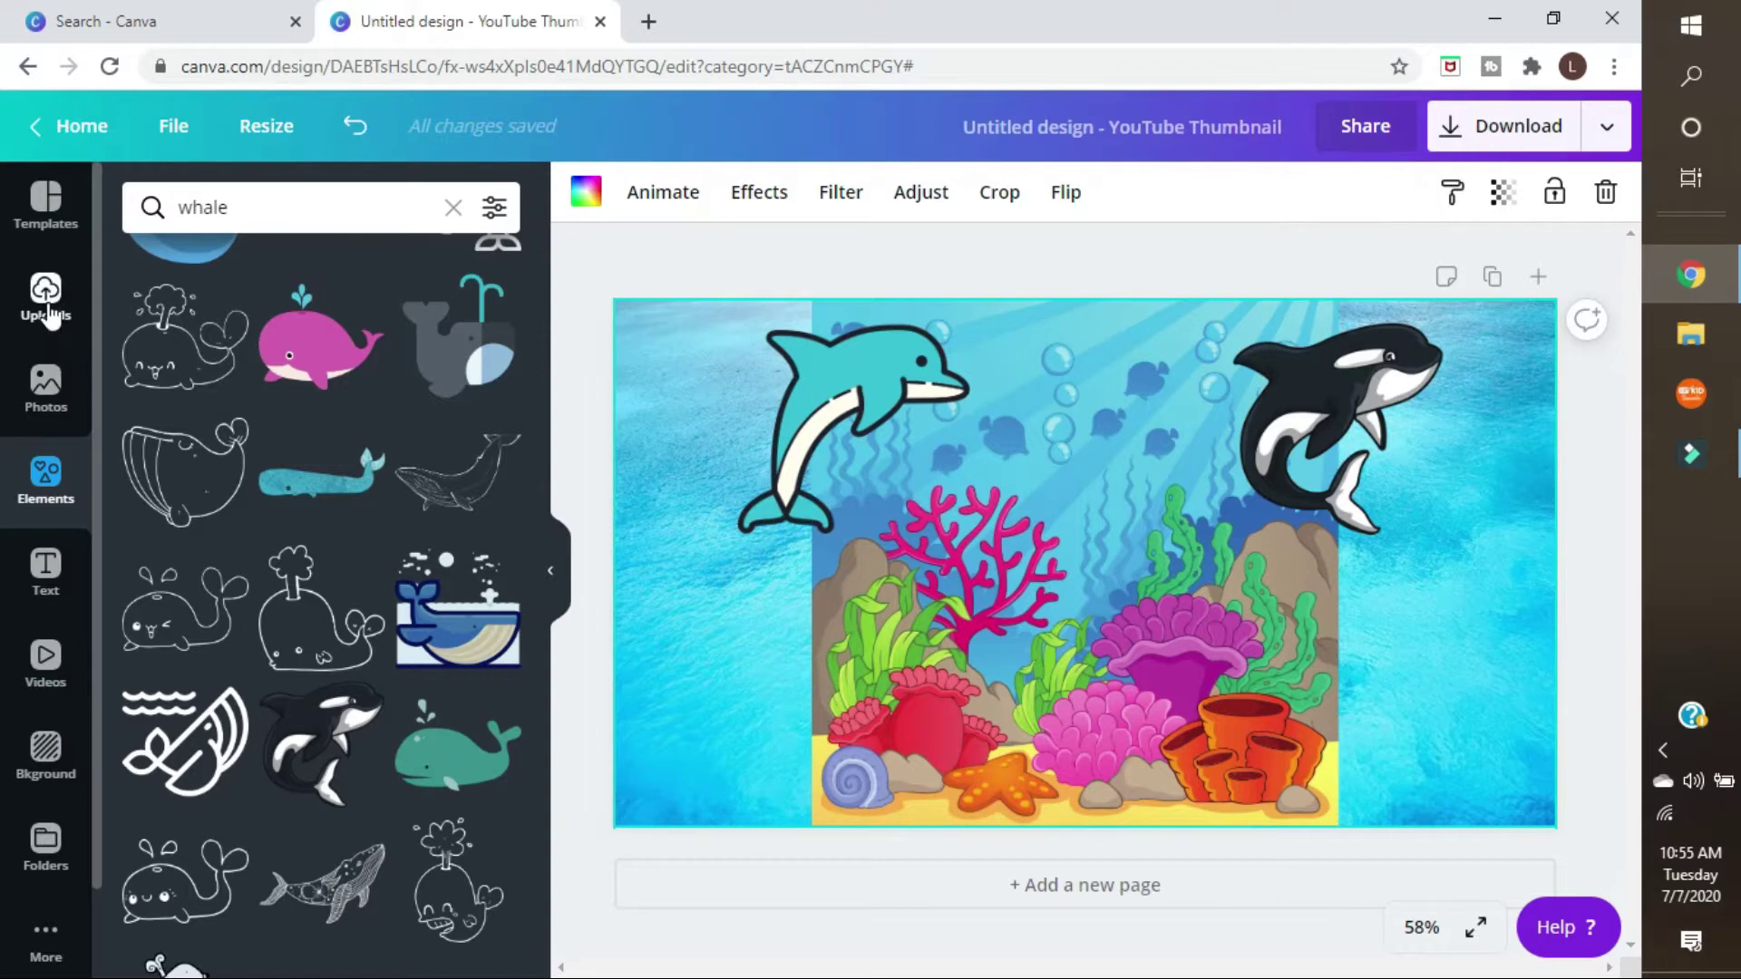
- Add a circular photo frame, shrink it slightly, and place it in the page's lower-right area beside the reef
{"action": "left_click", "coordinate": [59, 489]}
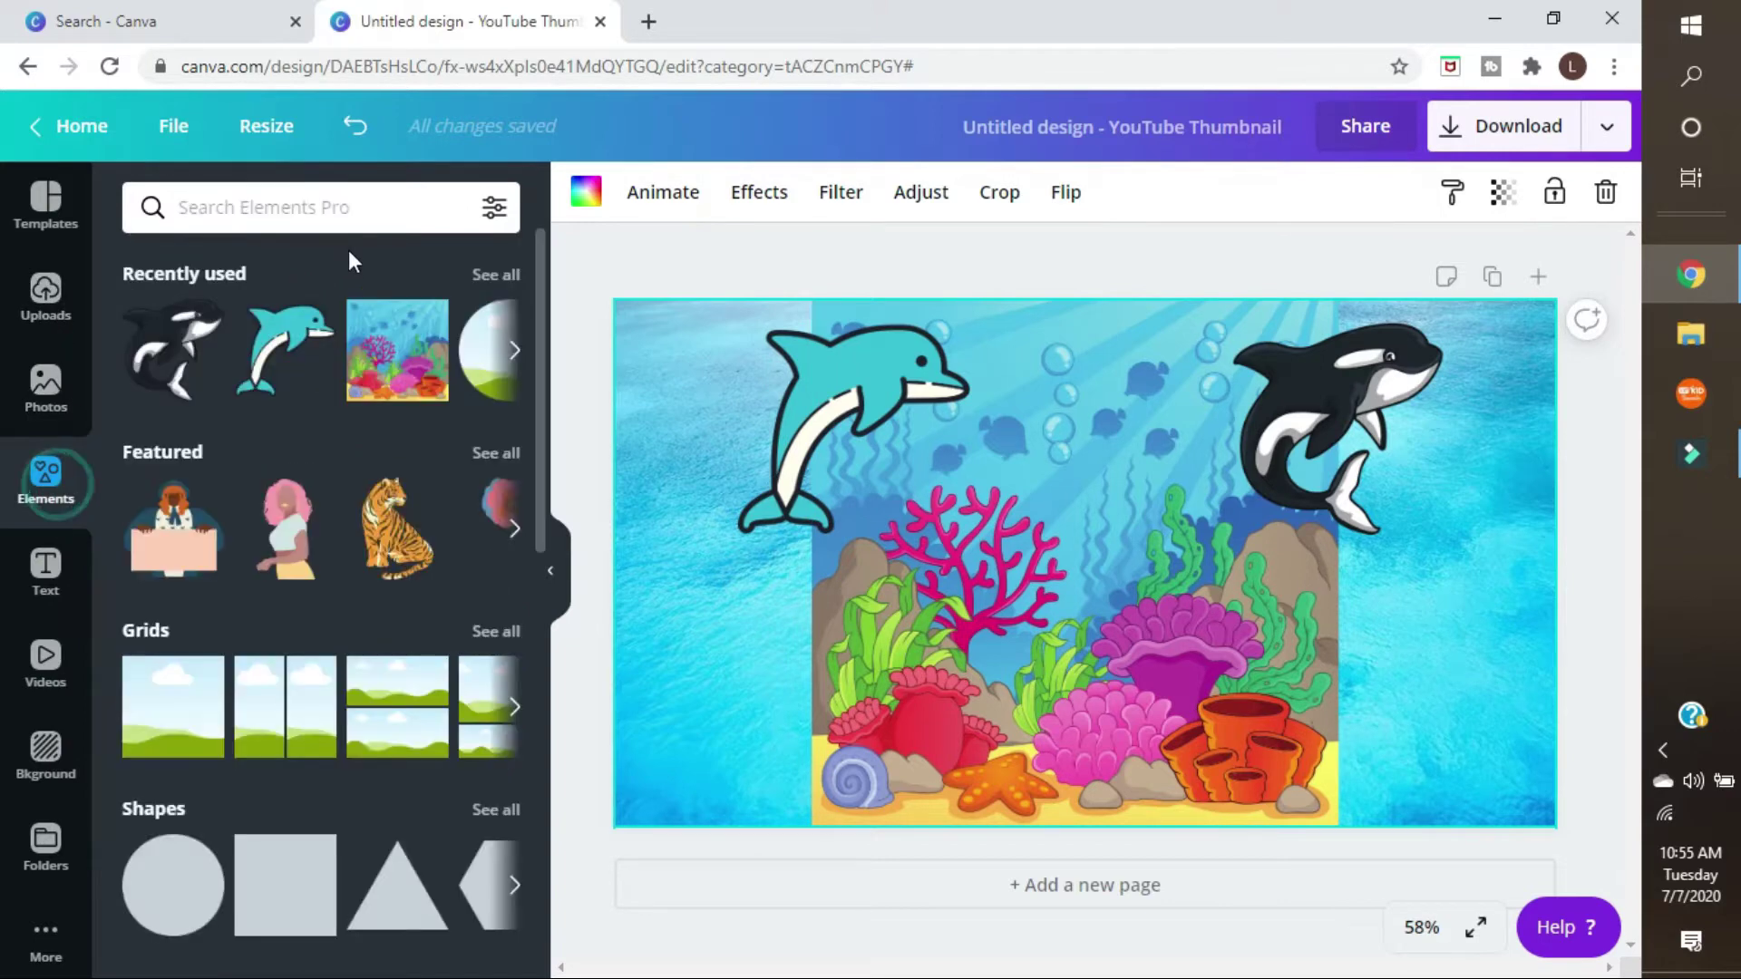
{"action": "scroll", "coordinate": [327, 691], "scroll_direction": "down", "scroll_amount": 4}
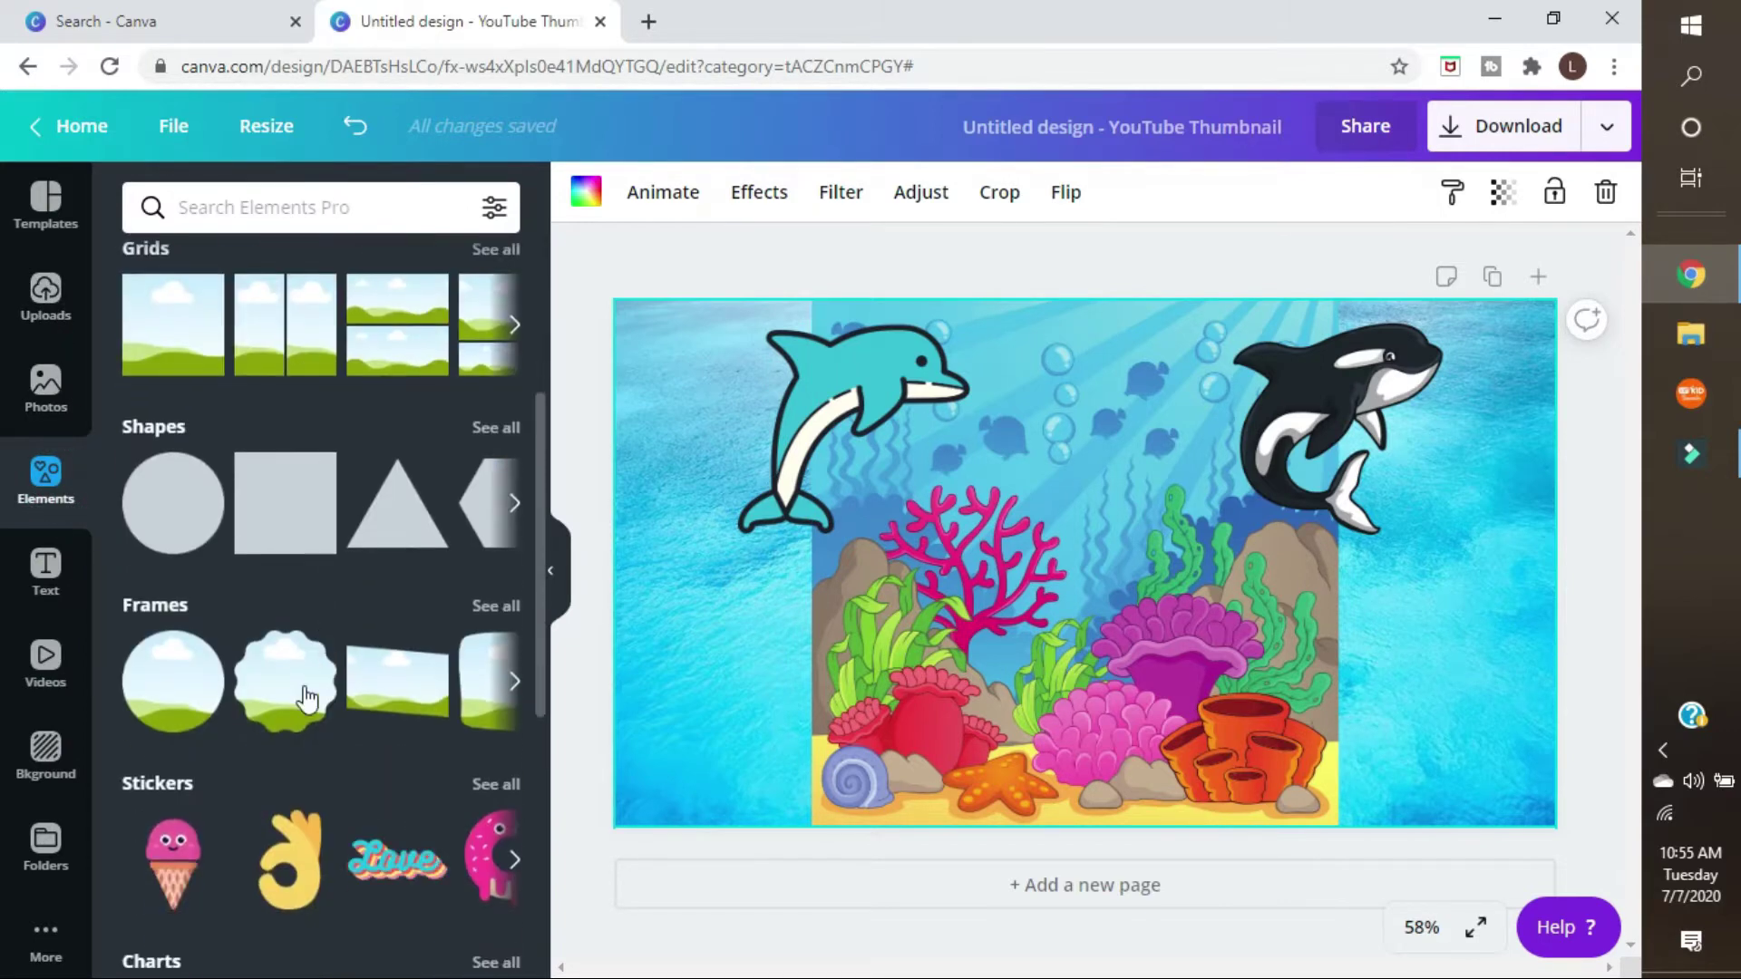
{"action": "left_click", "coordinate": [175, 694]}
{"action": "left_click_drag", "start_coordinate": [1022, 599], "coordinate": [1326, 710]}
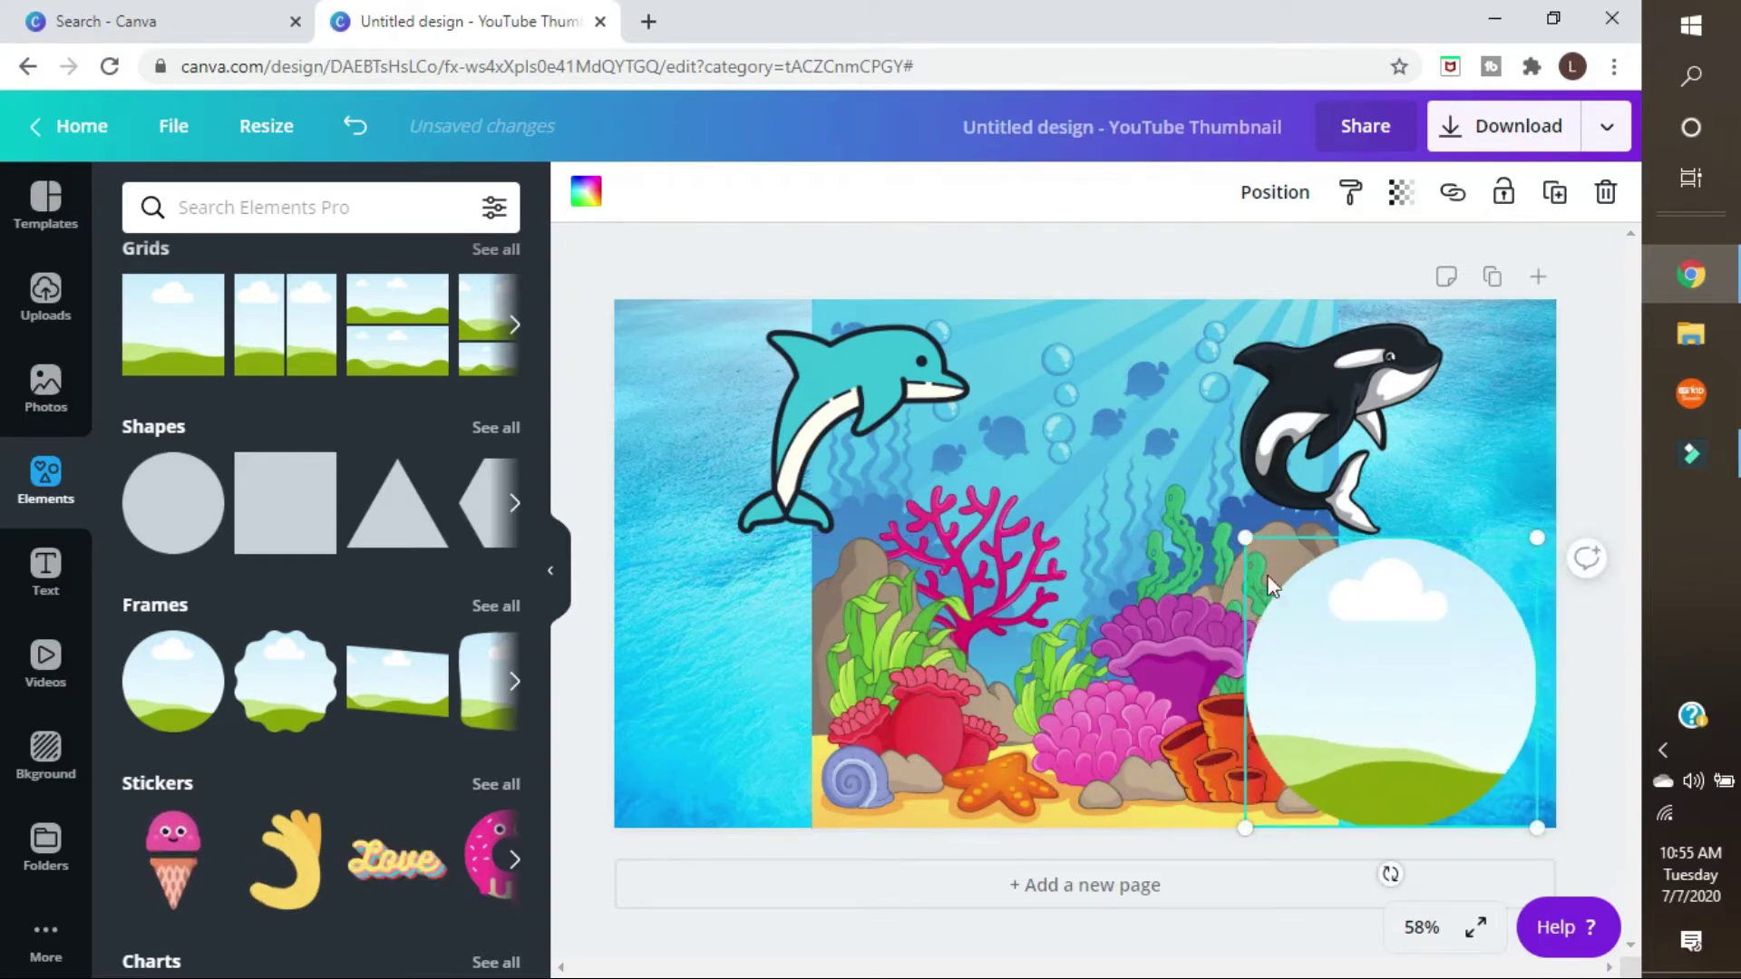
{"action": "left_click_drag", "start_coordinate": [1249, 539], "coordinate": [1327, 595]}
{"action": "left_click_drag", "start_coordinate": [1379, 692], "coordinate": [1397, 642]}
- Rearrange the graphics: dolphin lower over the reef's left edge, orca near the page's top centre, circular frame higher beside the reef
{"action": "left_click_drag", "start_coordinate": [888, 425], "coordinate": [811, 486]}
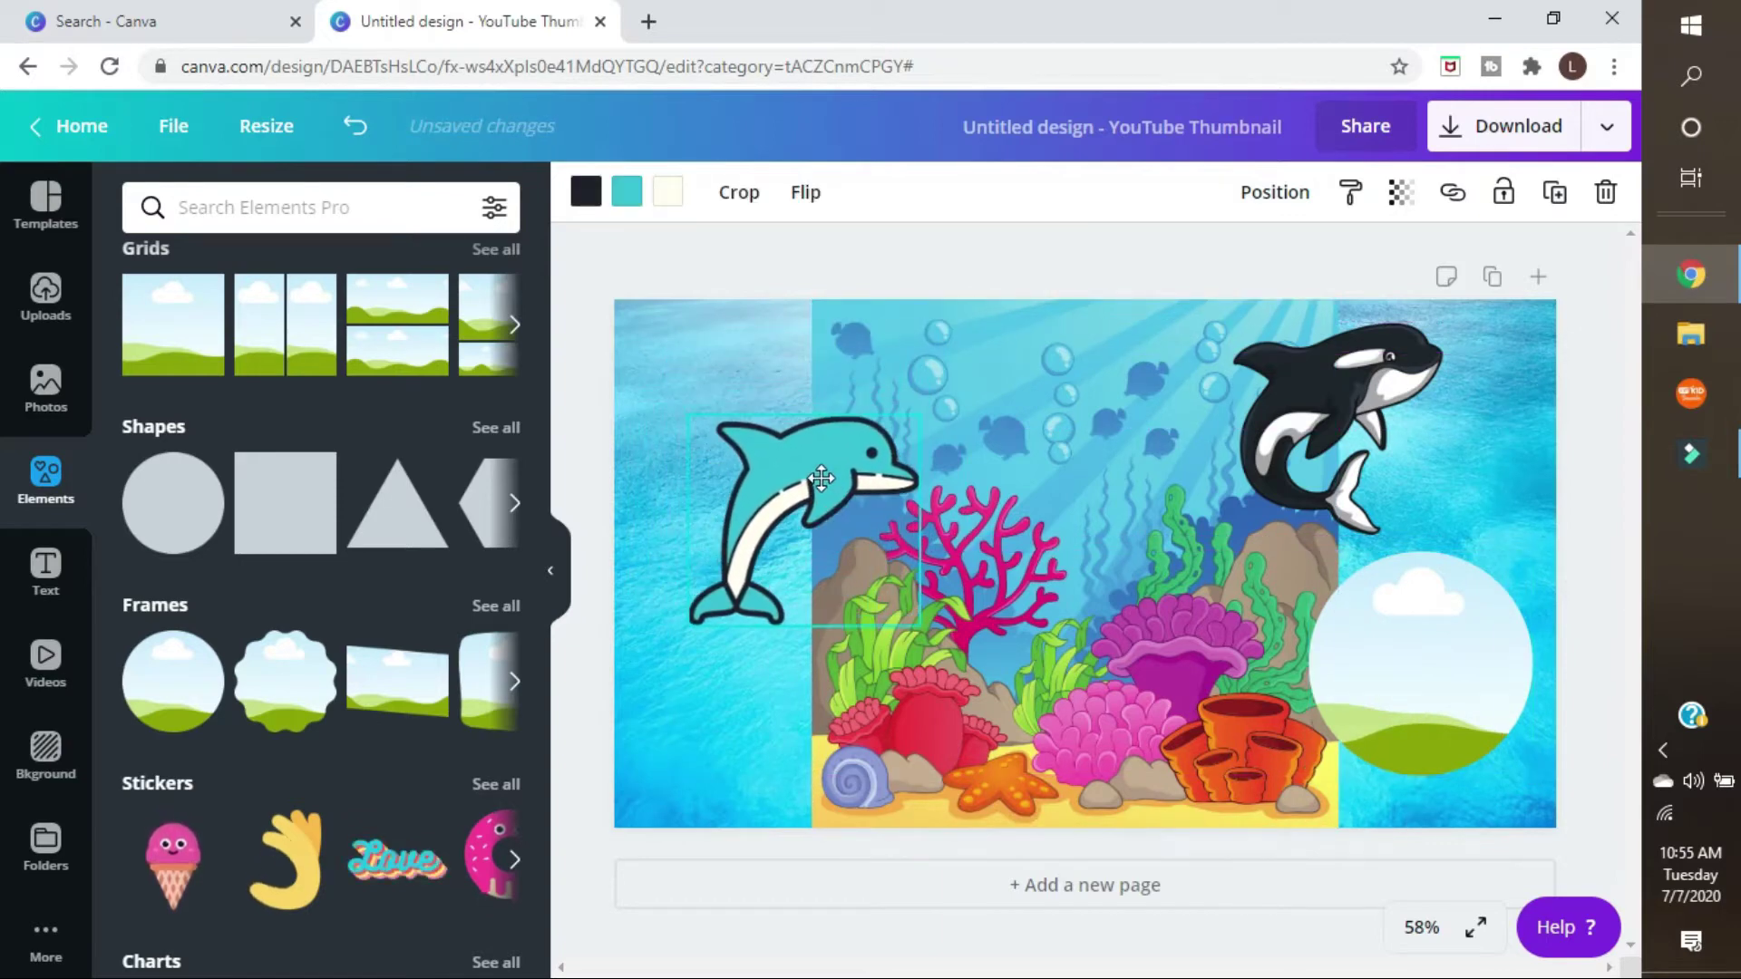
{"action": "left_click_drag", "start_coordinate": [1367, 388], "coordinate": [1146, 374]}
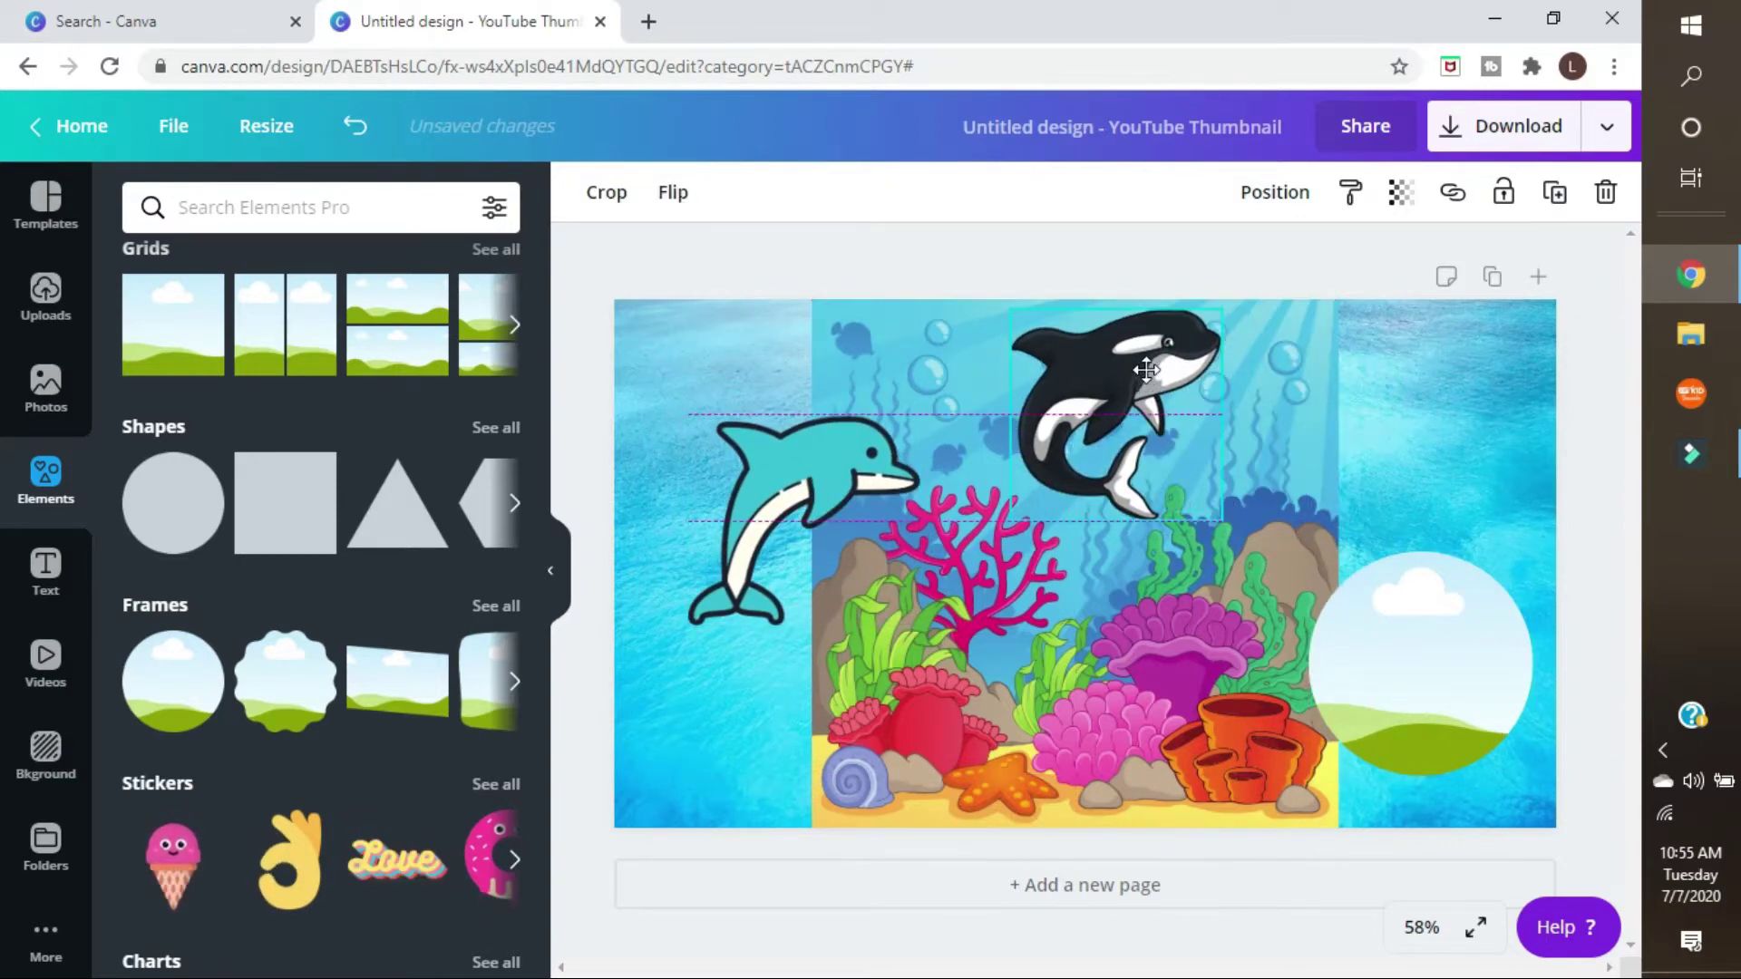
{"action": "left_click_drag", "start_coordinate": [1460, 630], "coordinate": [1457, 525]}
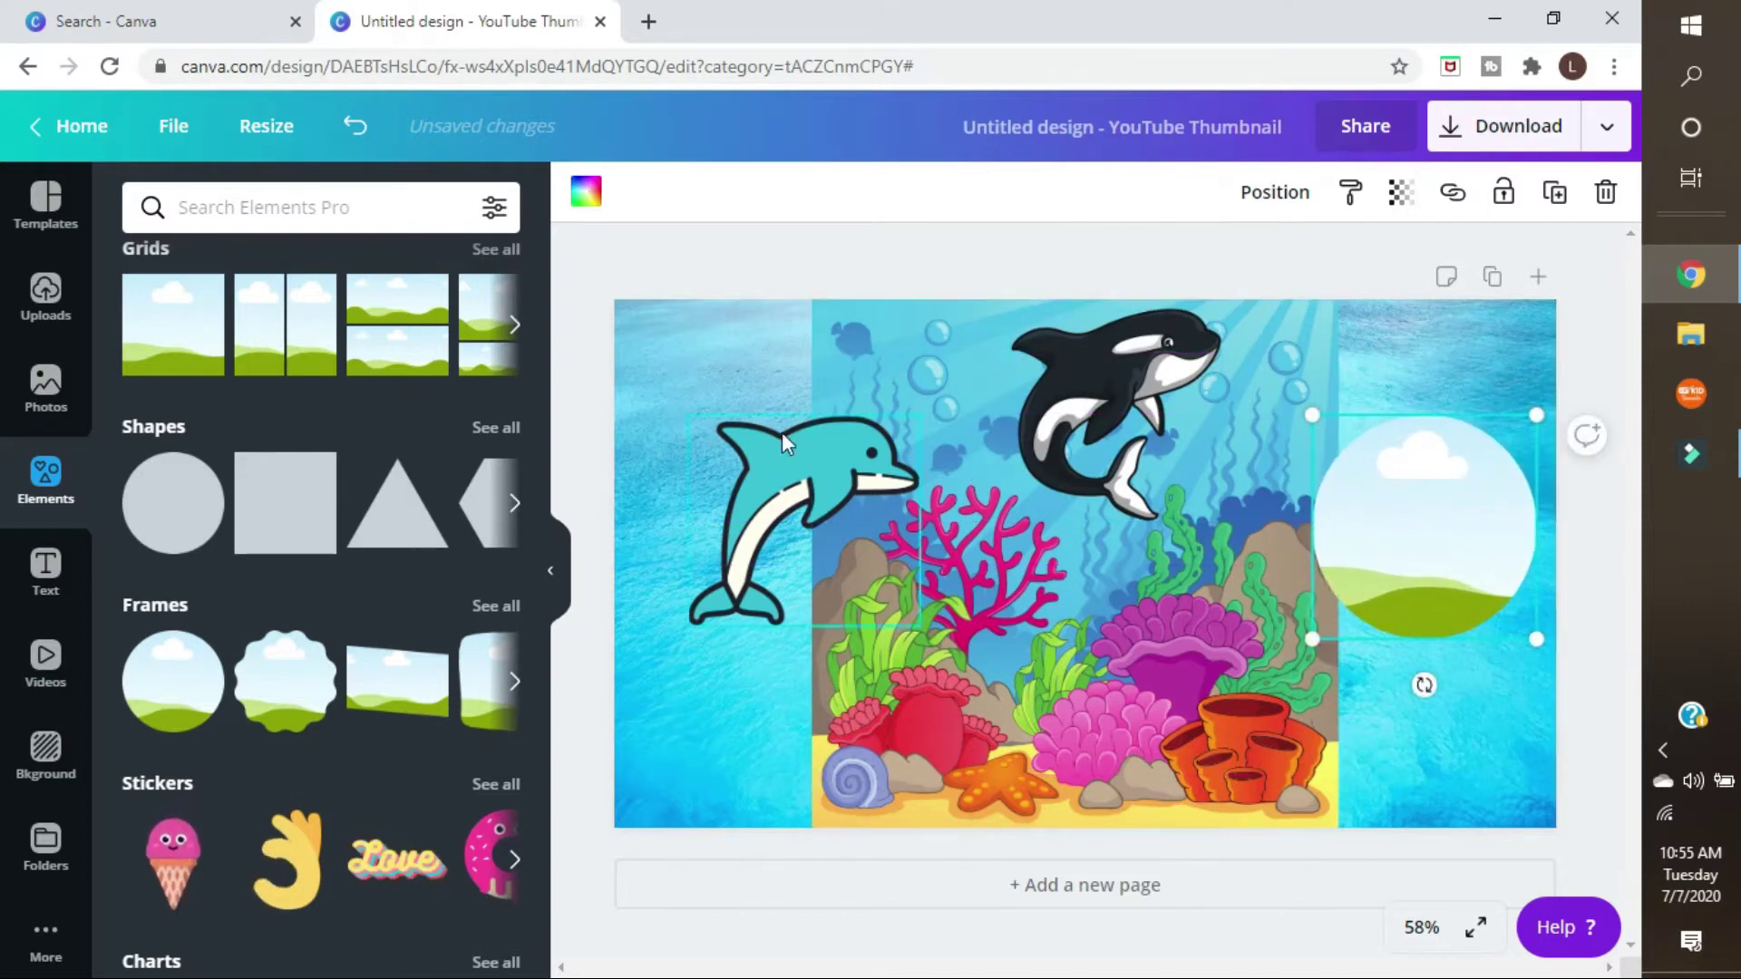
- Add the uploaded portrait of the smiling woman in a black top and place it inside the circular frame
{"action": "left_click", "coordinate": [42, 304]}
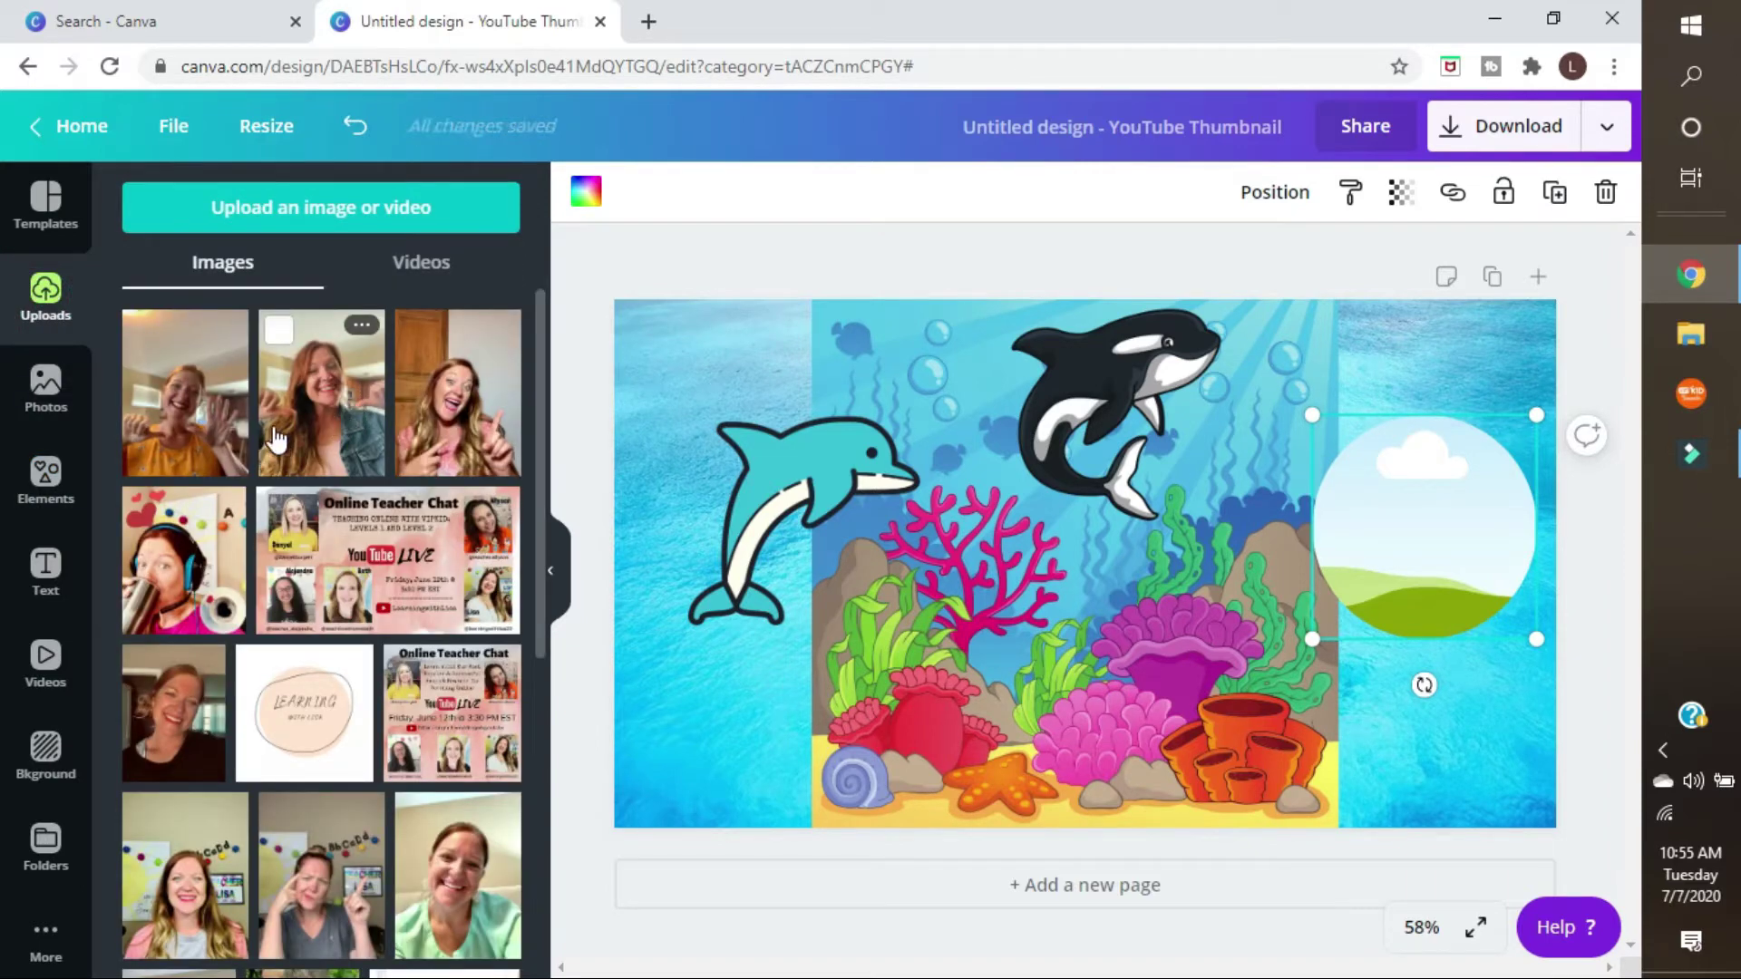
{"action": "left_click", "coordinate": [179, 734]}
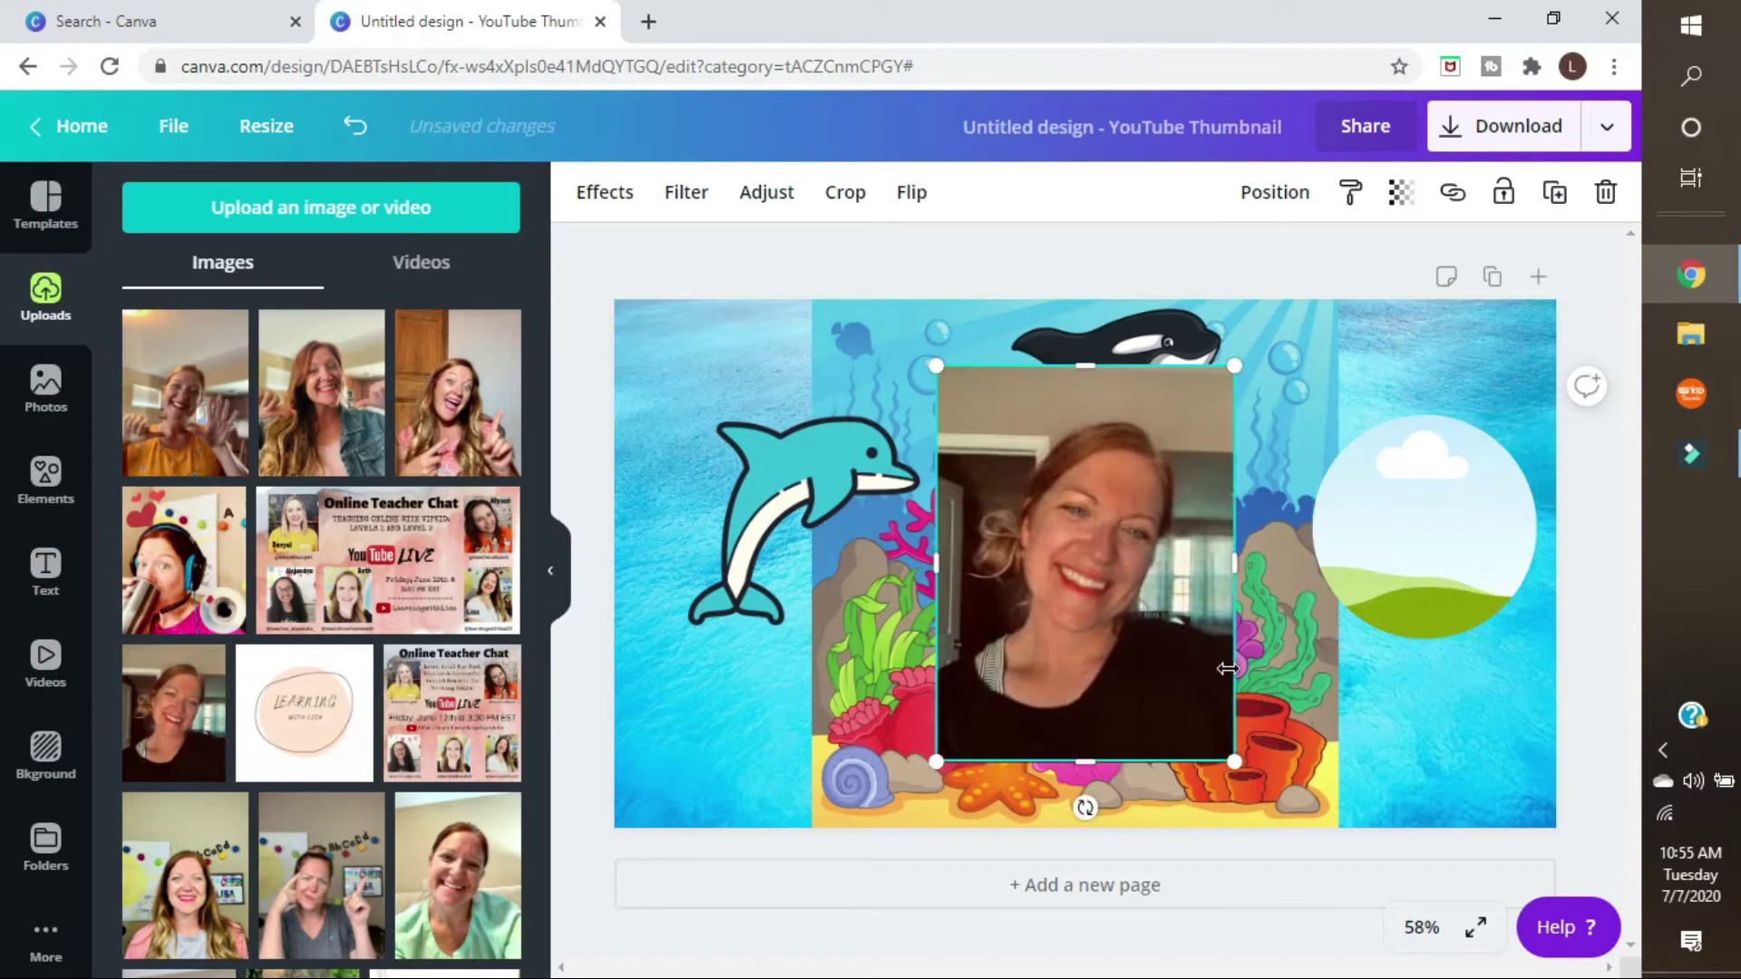
{"action": "left_click_drag", "start_coordinate": [1097, 573], "coordinate": [1429, 557]}
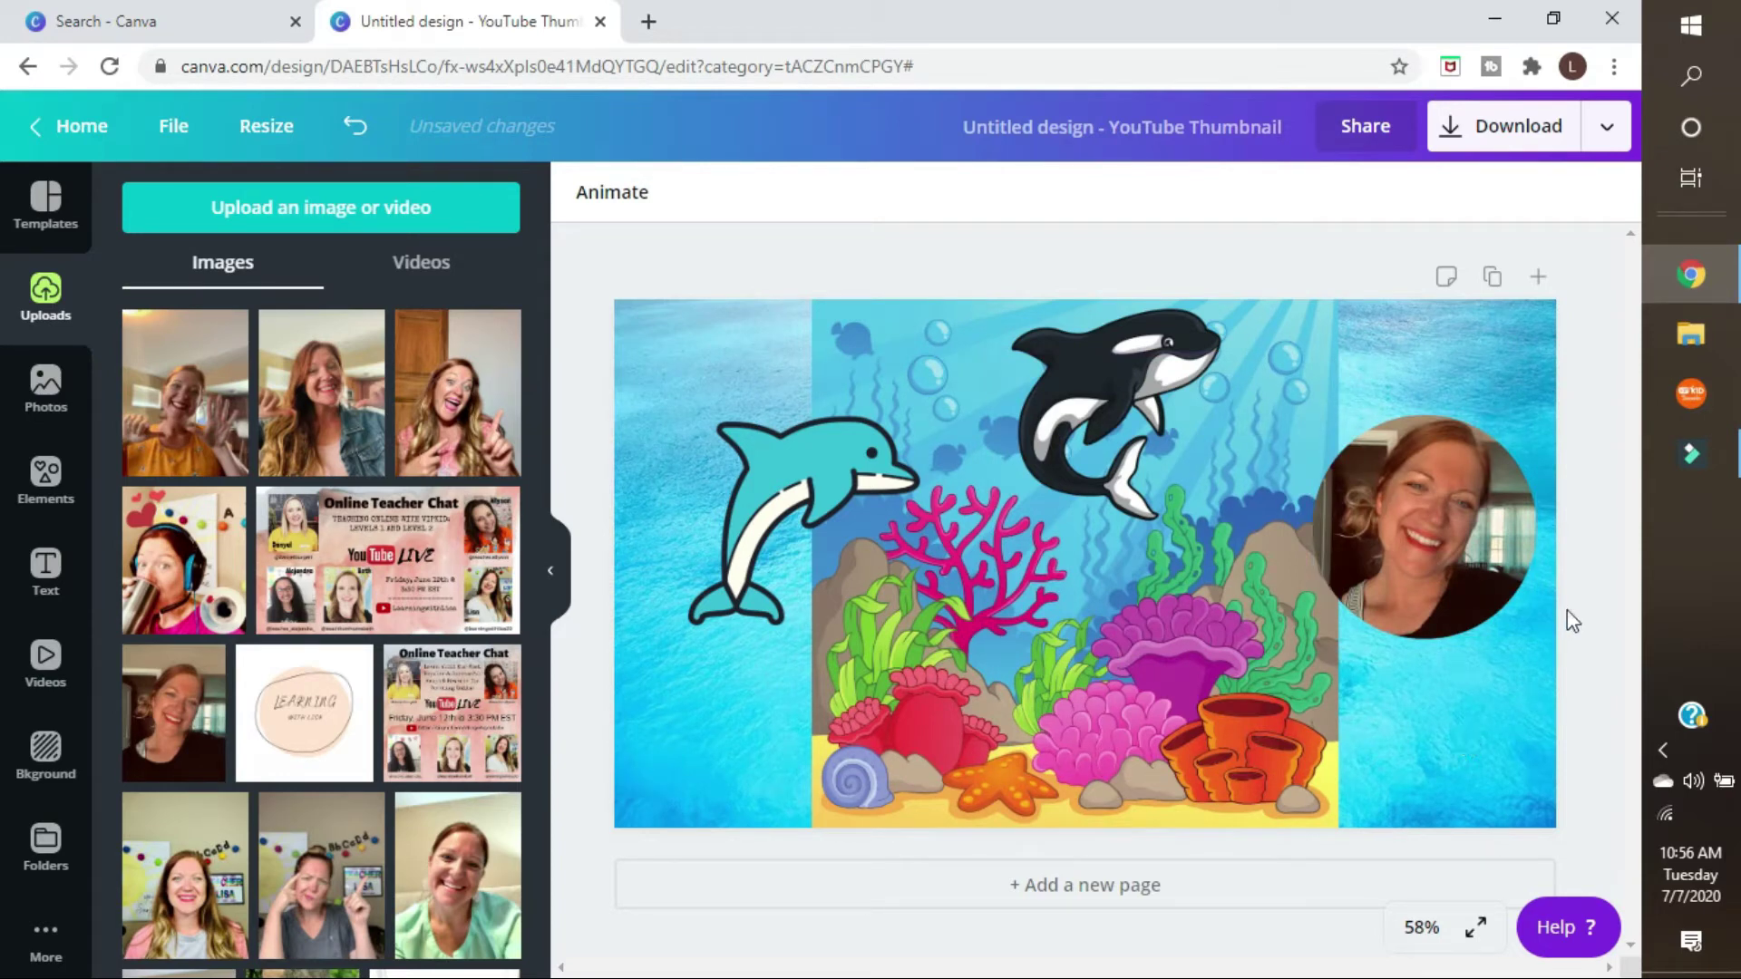
- Undo placing the portrait in the frame and remove the photo's background with Background Remover
{"action": "left_click", "coordinate": [354, 132]}
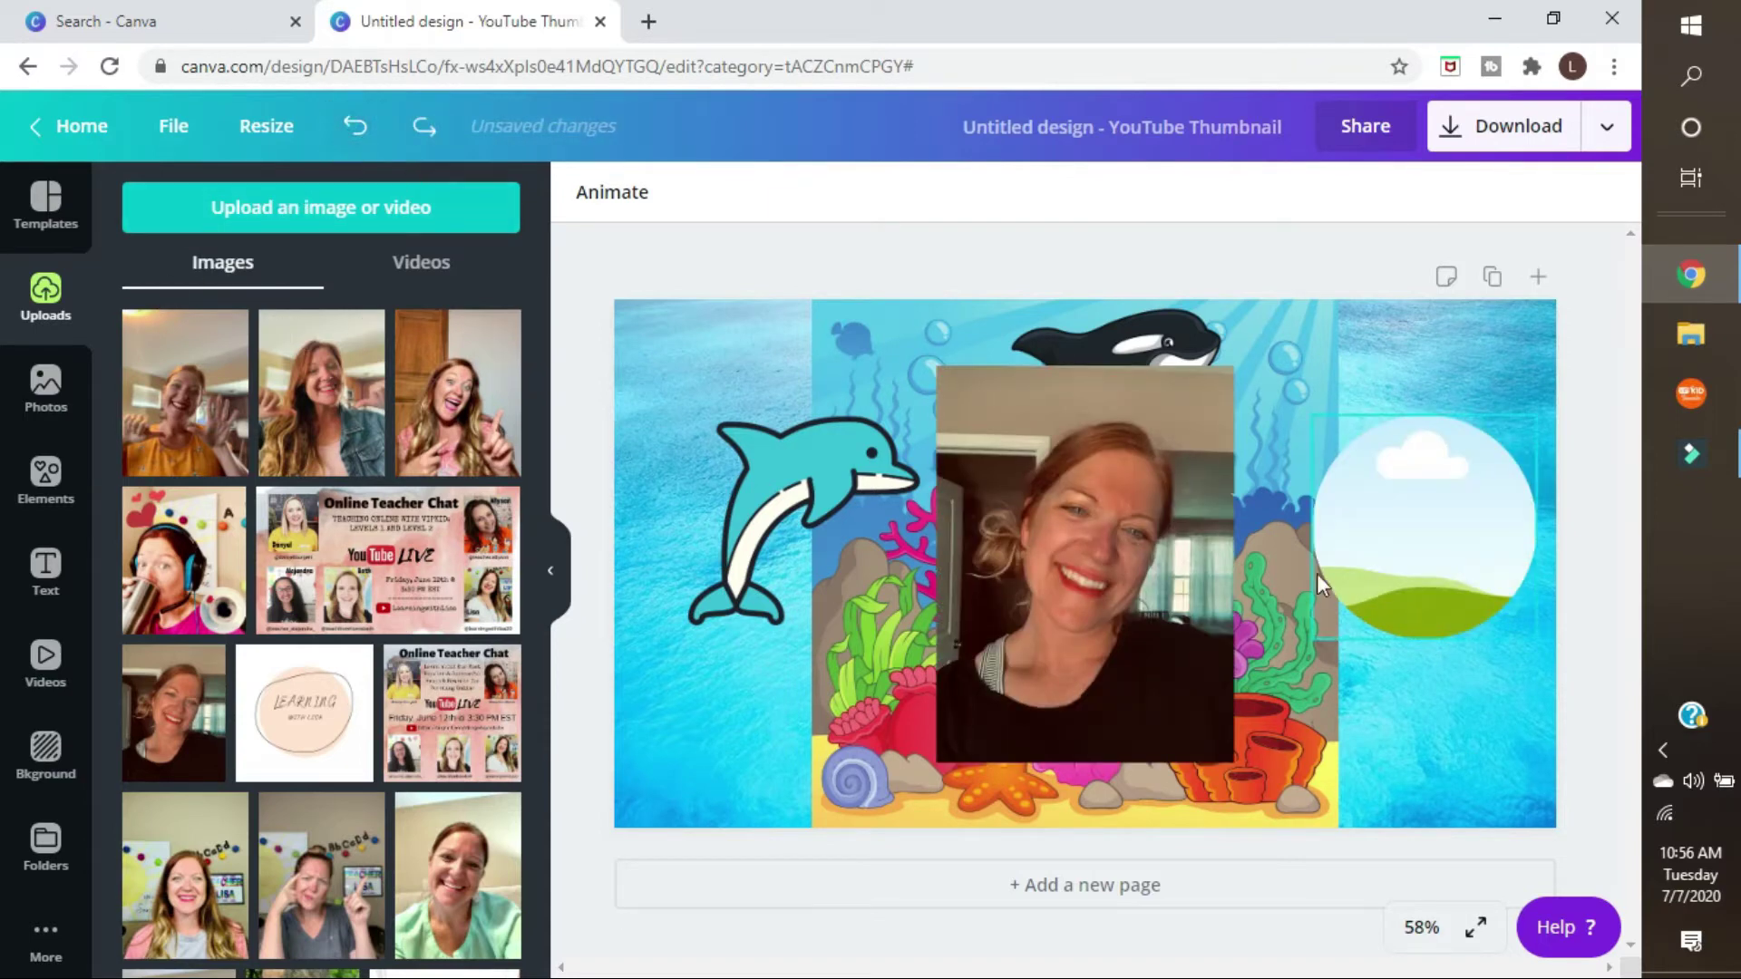
{"action": "left_click", "coordinate": [1047, 509]}
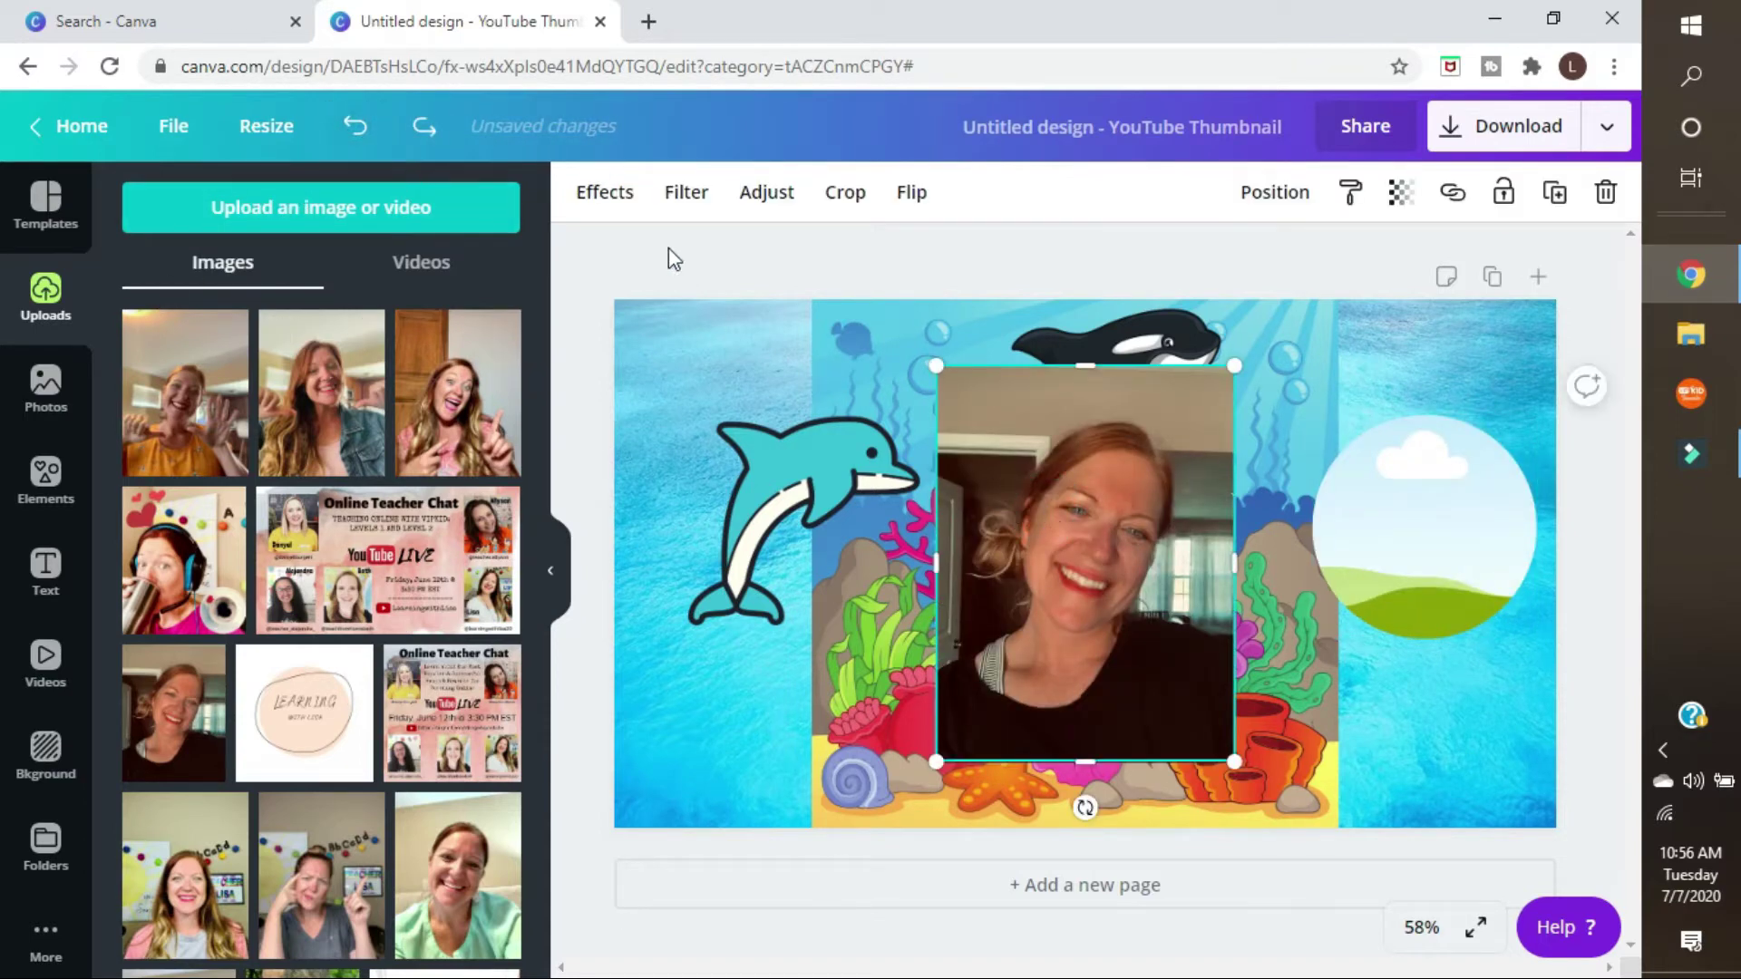
{"action": "left_click", "coordinate": [602, 192]}
{"action": "left_click", "coordinate": [283, 288]}
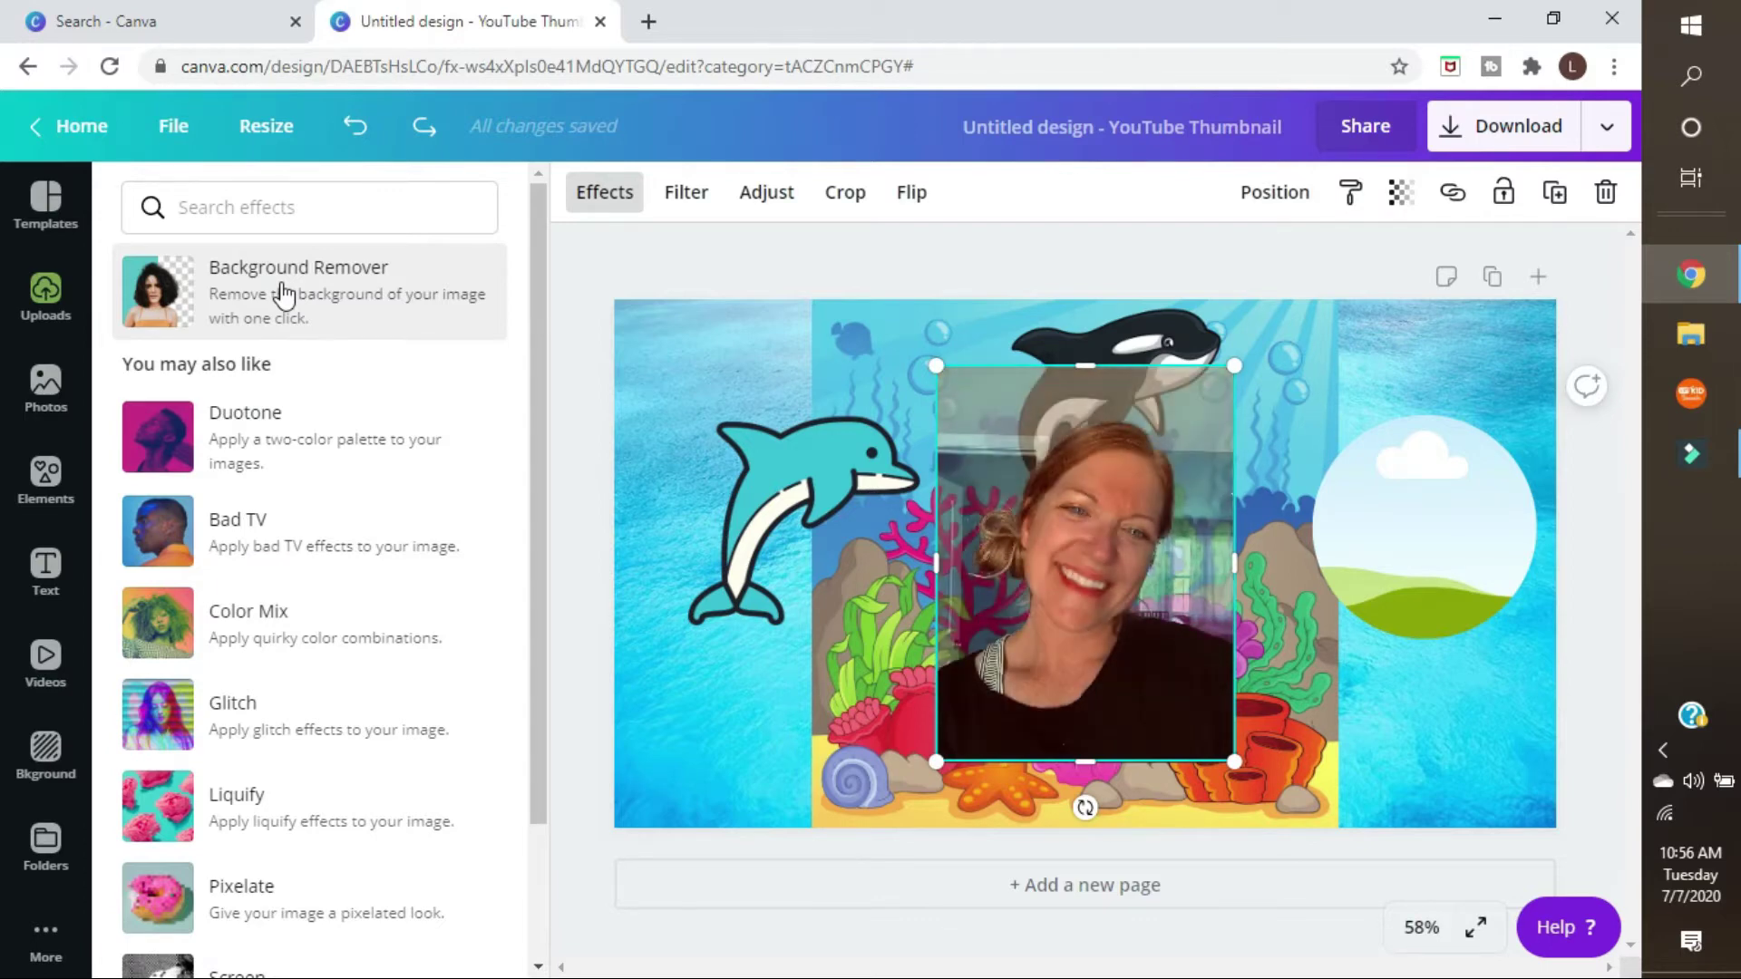
- Place the cut-out portrait inside the circular frame and move the frame to the page's lower-right corner
{"action": "left_click_drag", "start_coordinate": [1012, 638], "coordinate": [1444, 563]}
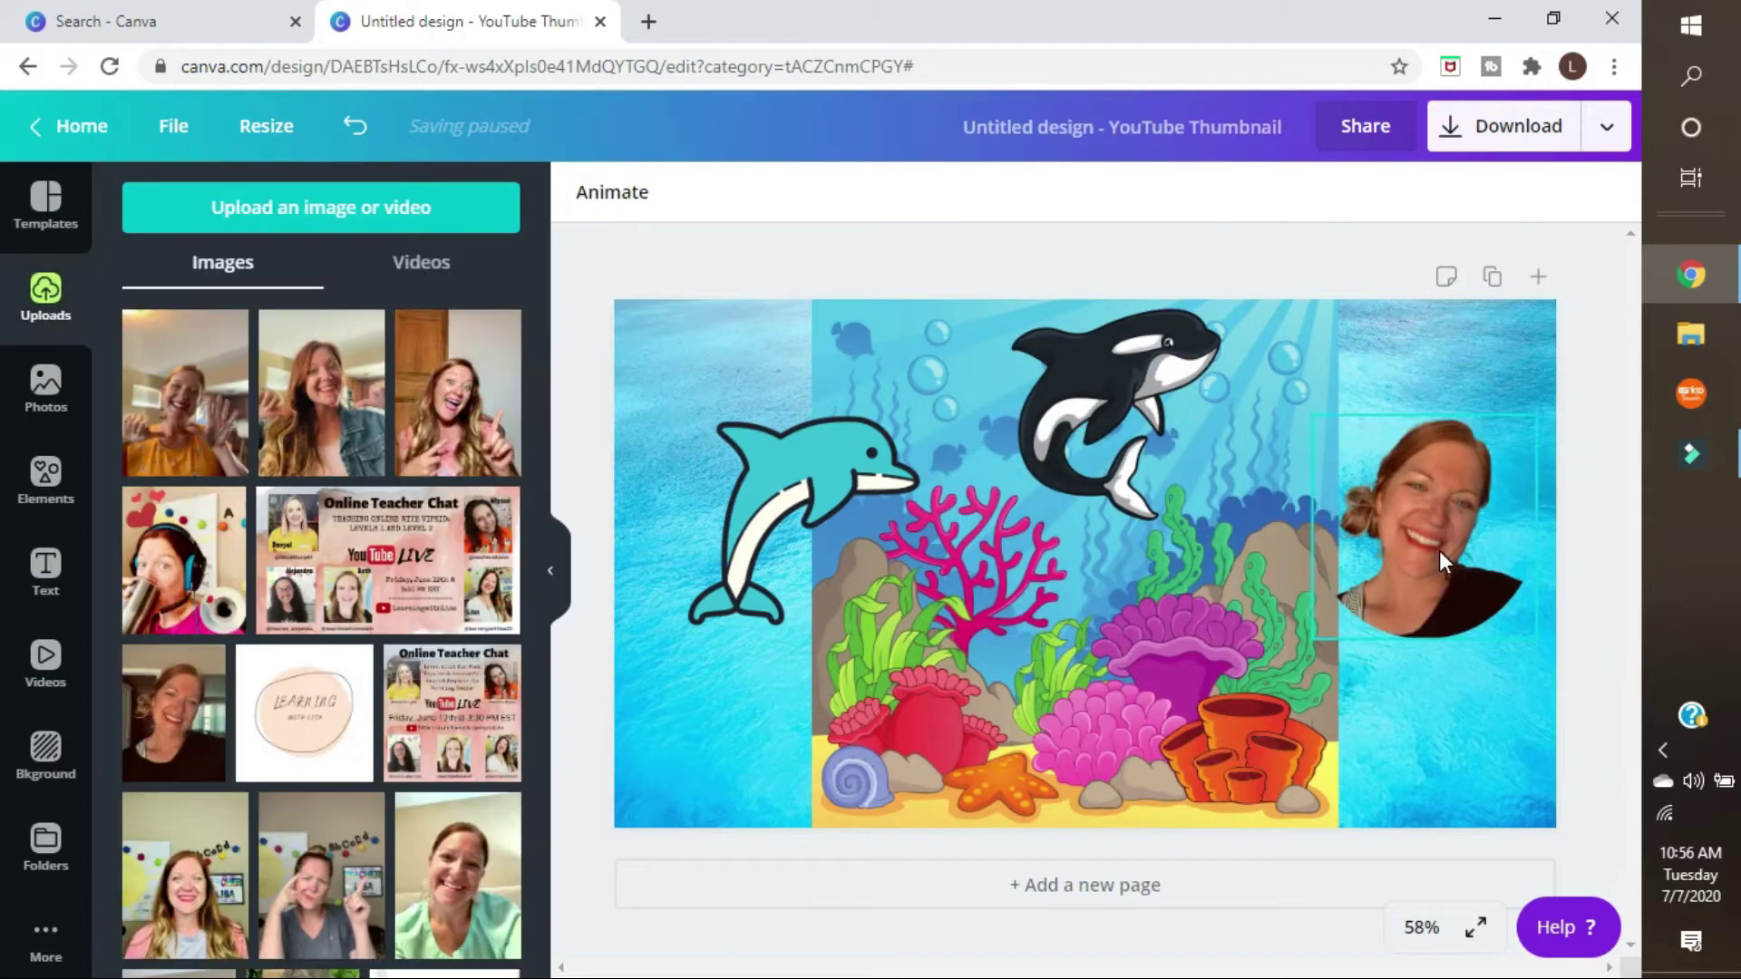
{"action": "left_click_drag", "start_coordinate": [1477, 557], "coordinate": [1471, 730]}
{"action": "left_click", "coordinate": [1507, 513]}
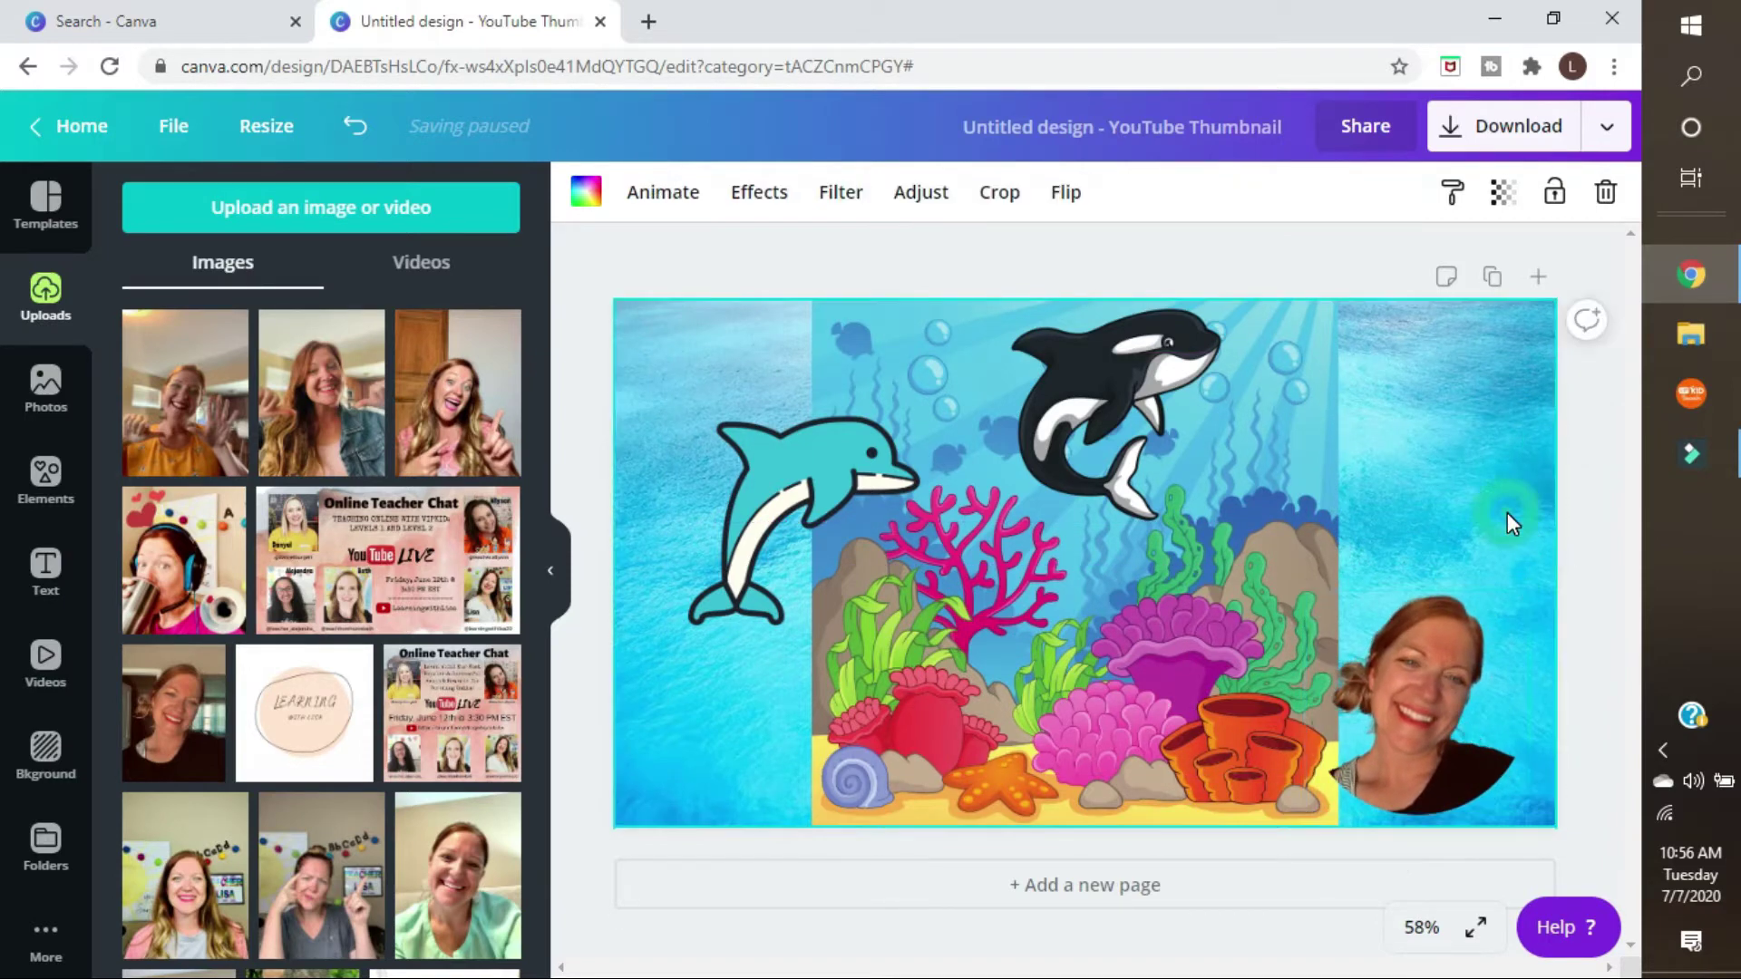
- Browse the photos briefly, return to the elements, and search them for "crab"
{"action": "left_click", "coordinate": [47, 395]}
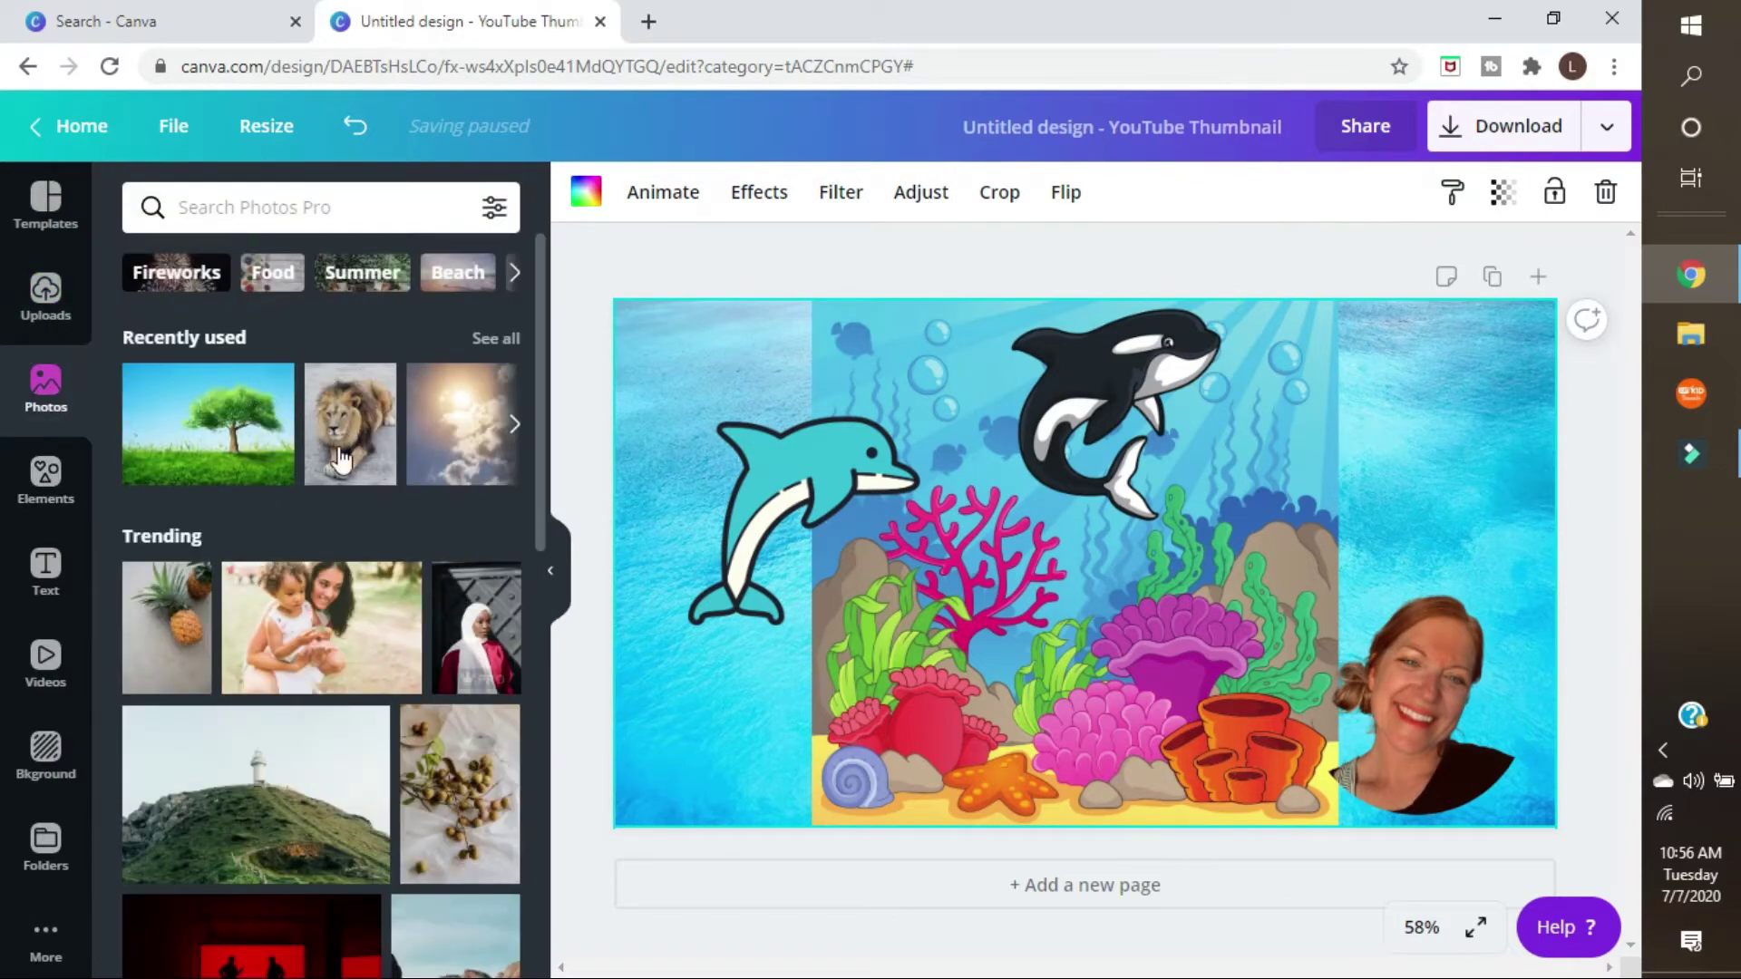
{"action": "left_click", "coordinate": [33, 495]}
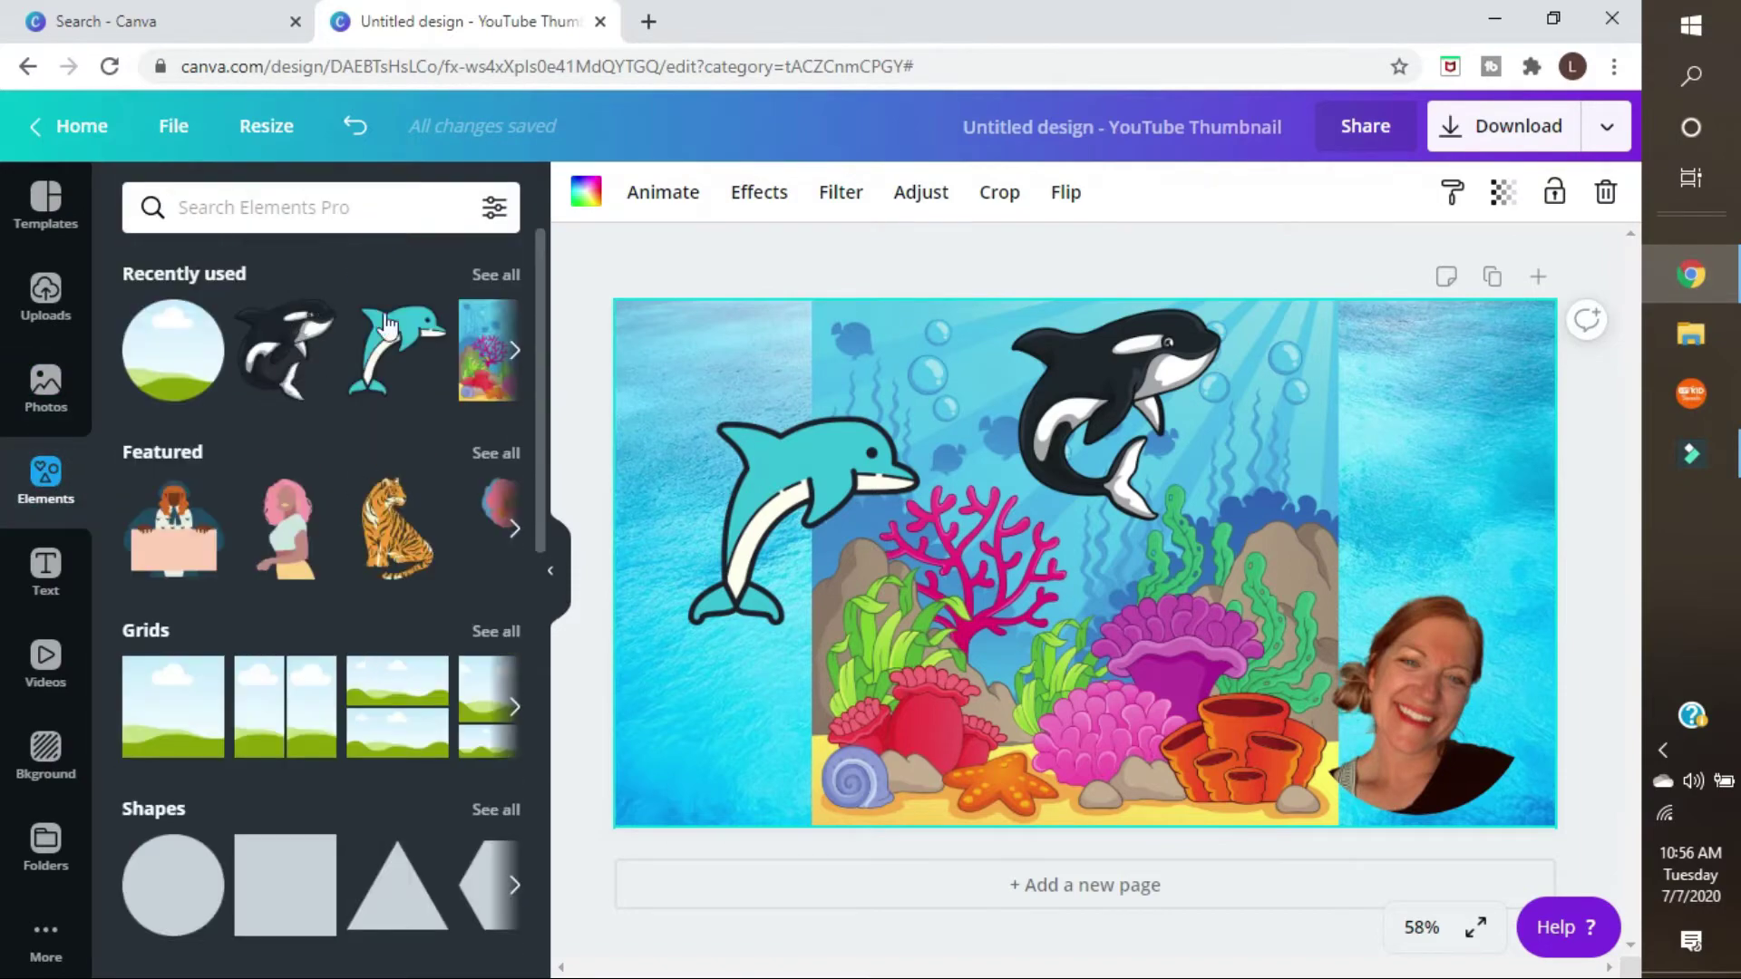
{"action": "left_click", "coordinate": [263, 219]}
{"action": "type", "text": "crab"}
{"action": "key", "text": "Return"}
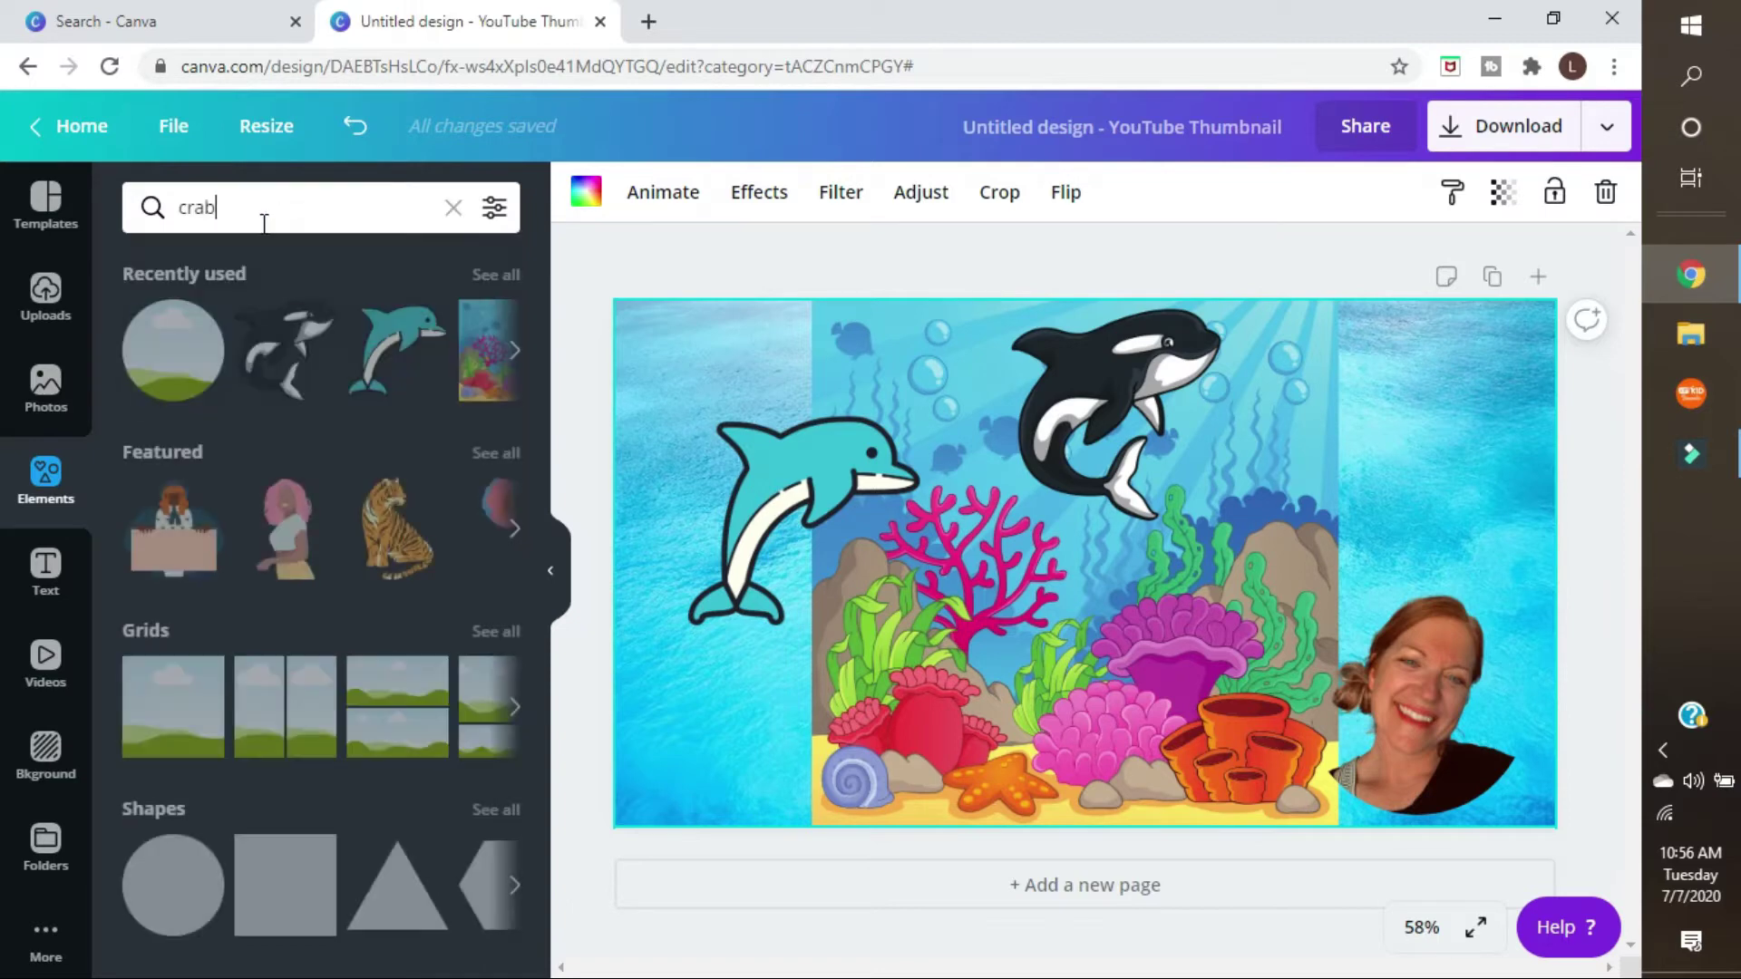
- Add the red crab with orange legs, shrink it, and place it above the portrait at the reef's right edge
{"action": "left_click_drag", "start_coordinate": [190, 313], "coordinate": [1344, 404]}
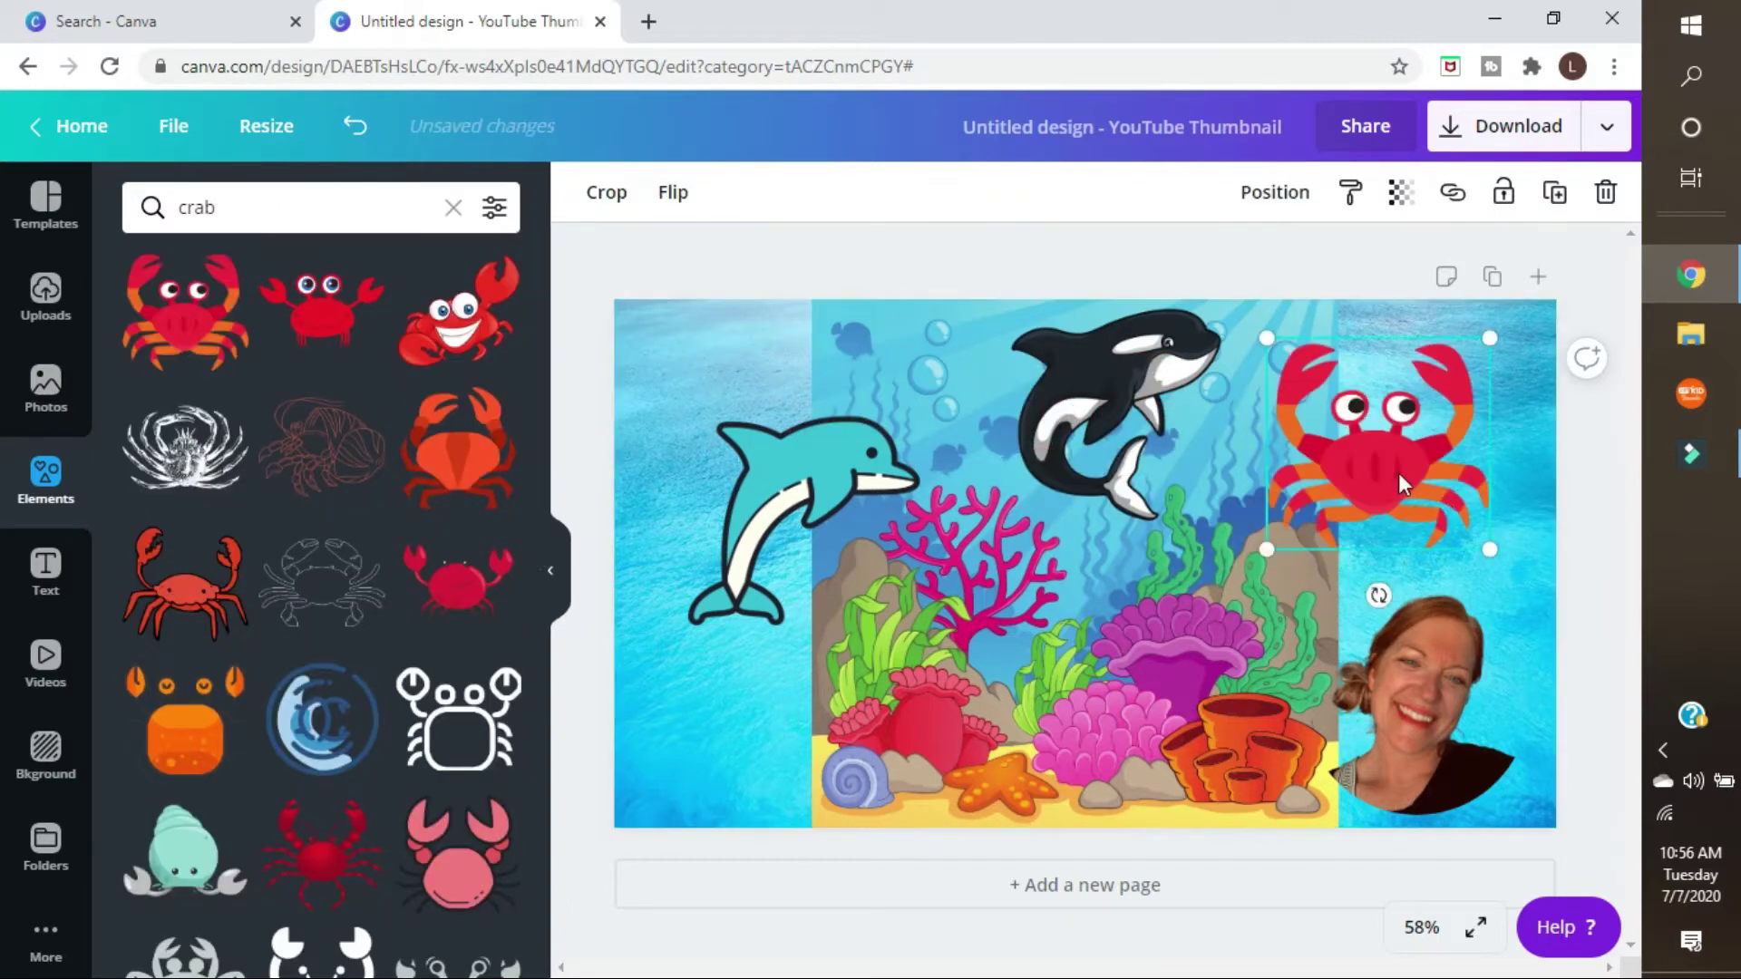
{"action": "left_click_drag", "start_coordinate": [1266, 339], "coordinate": [1331, 402]}
{"action": "left_click_drag", "start_coordinate": [1384, 497], "coordinate": [1346, 451]}
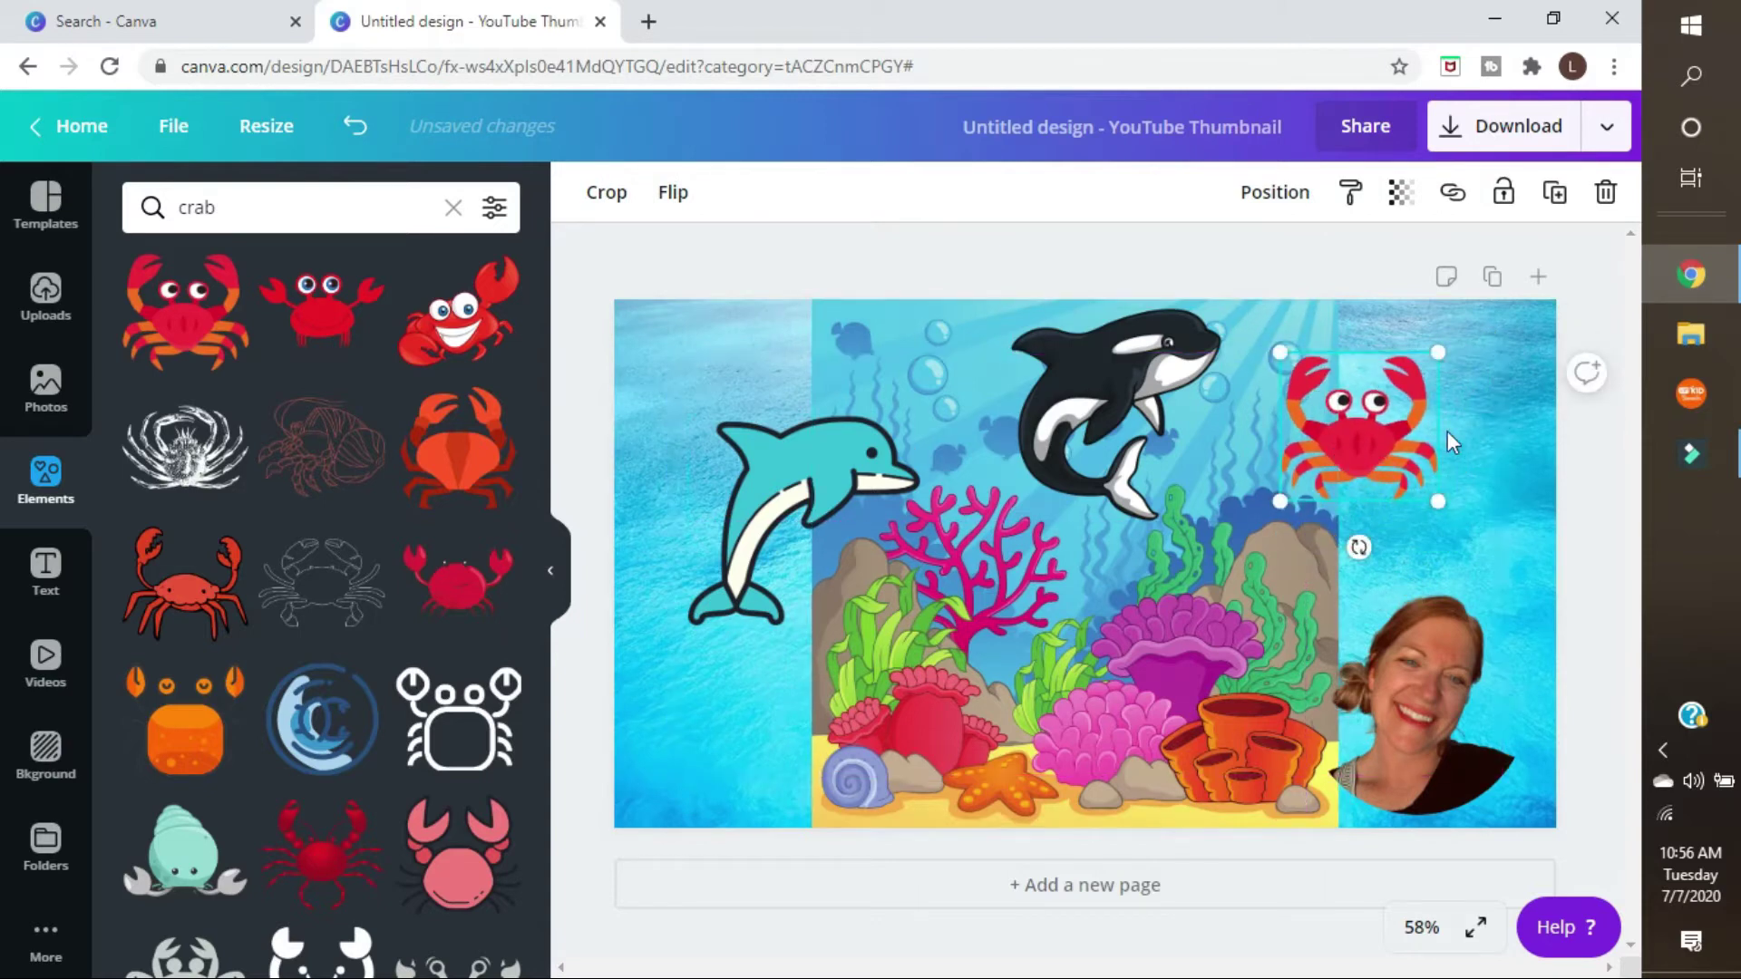
{"action": "left_click_drag", "start_coordinate": [1322, 417], "coordinate": [1311, 437]}
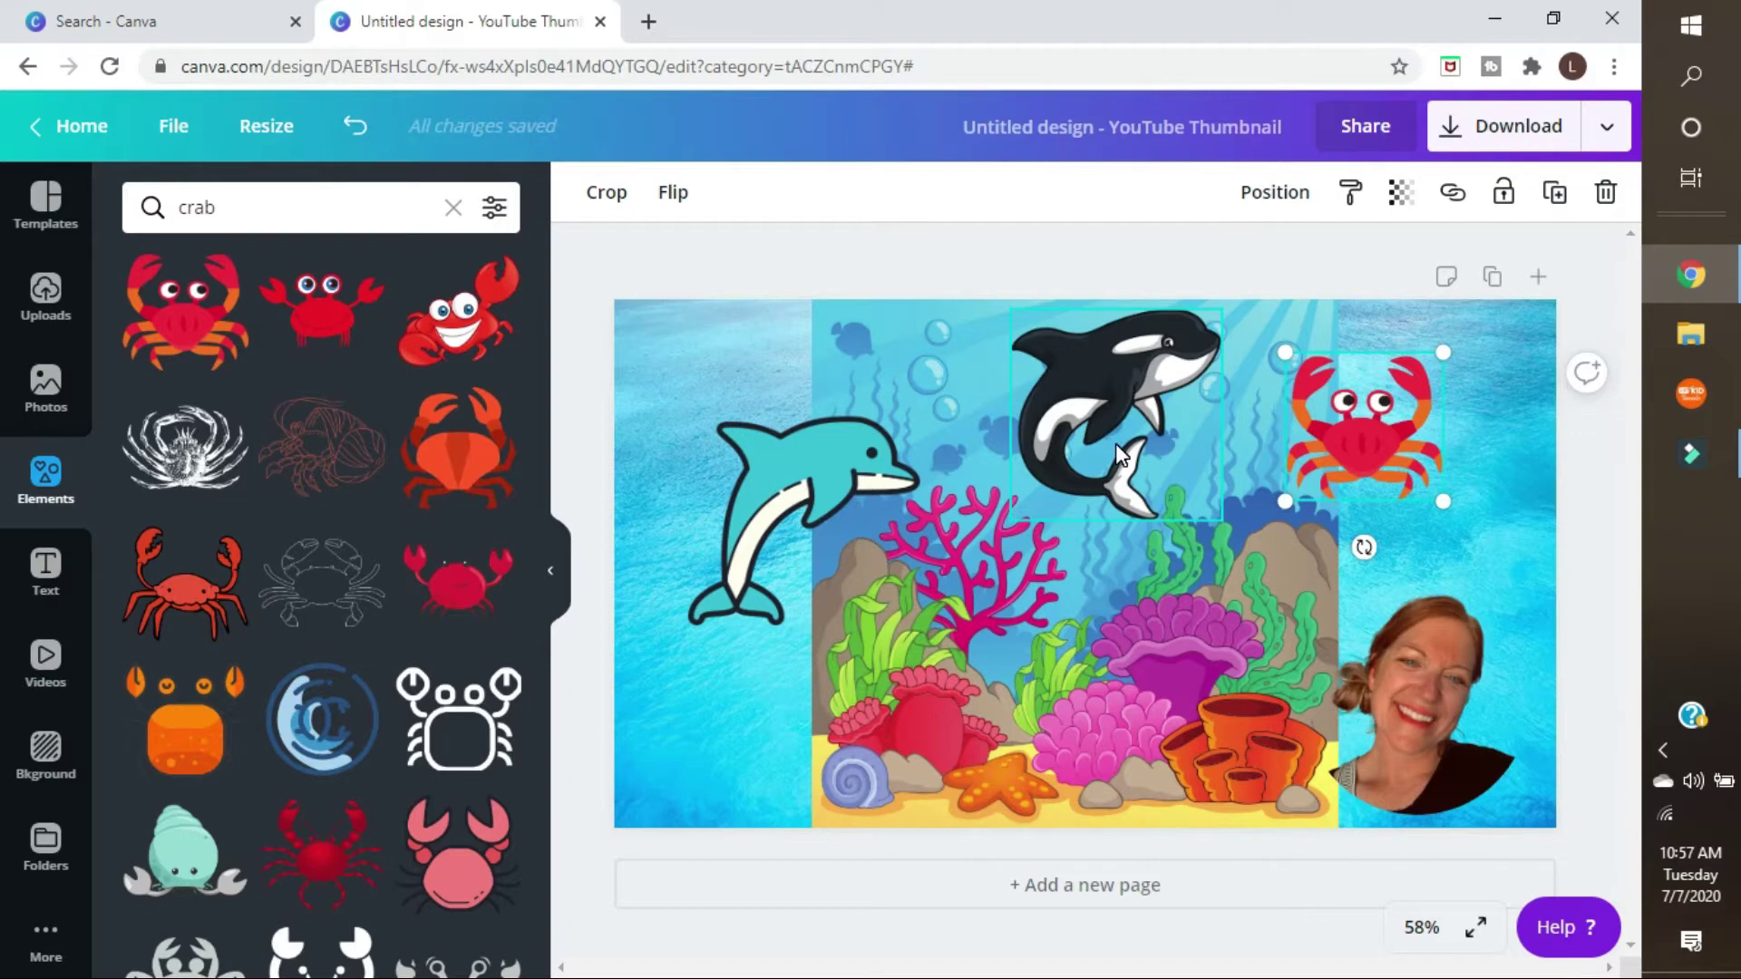
- Shift the orca slightly left, move the dolphin up beside it, and raise the portrait closer to the crab
{"action": "left_click_drag", "start_coordinate": [1115, 443], "coordinate": [1108, 438]}
{"action": "left_click", "coordinate": [768, 472]}
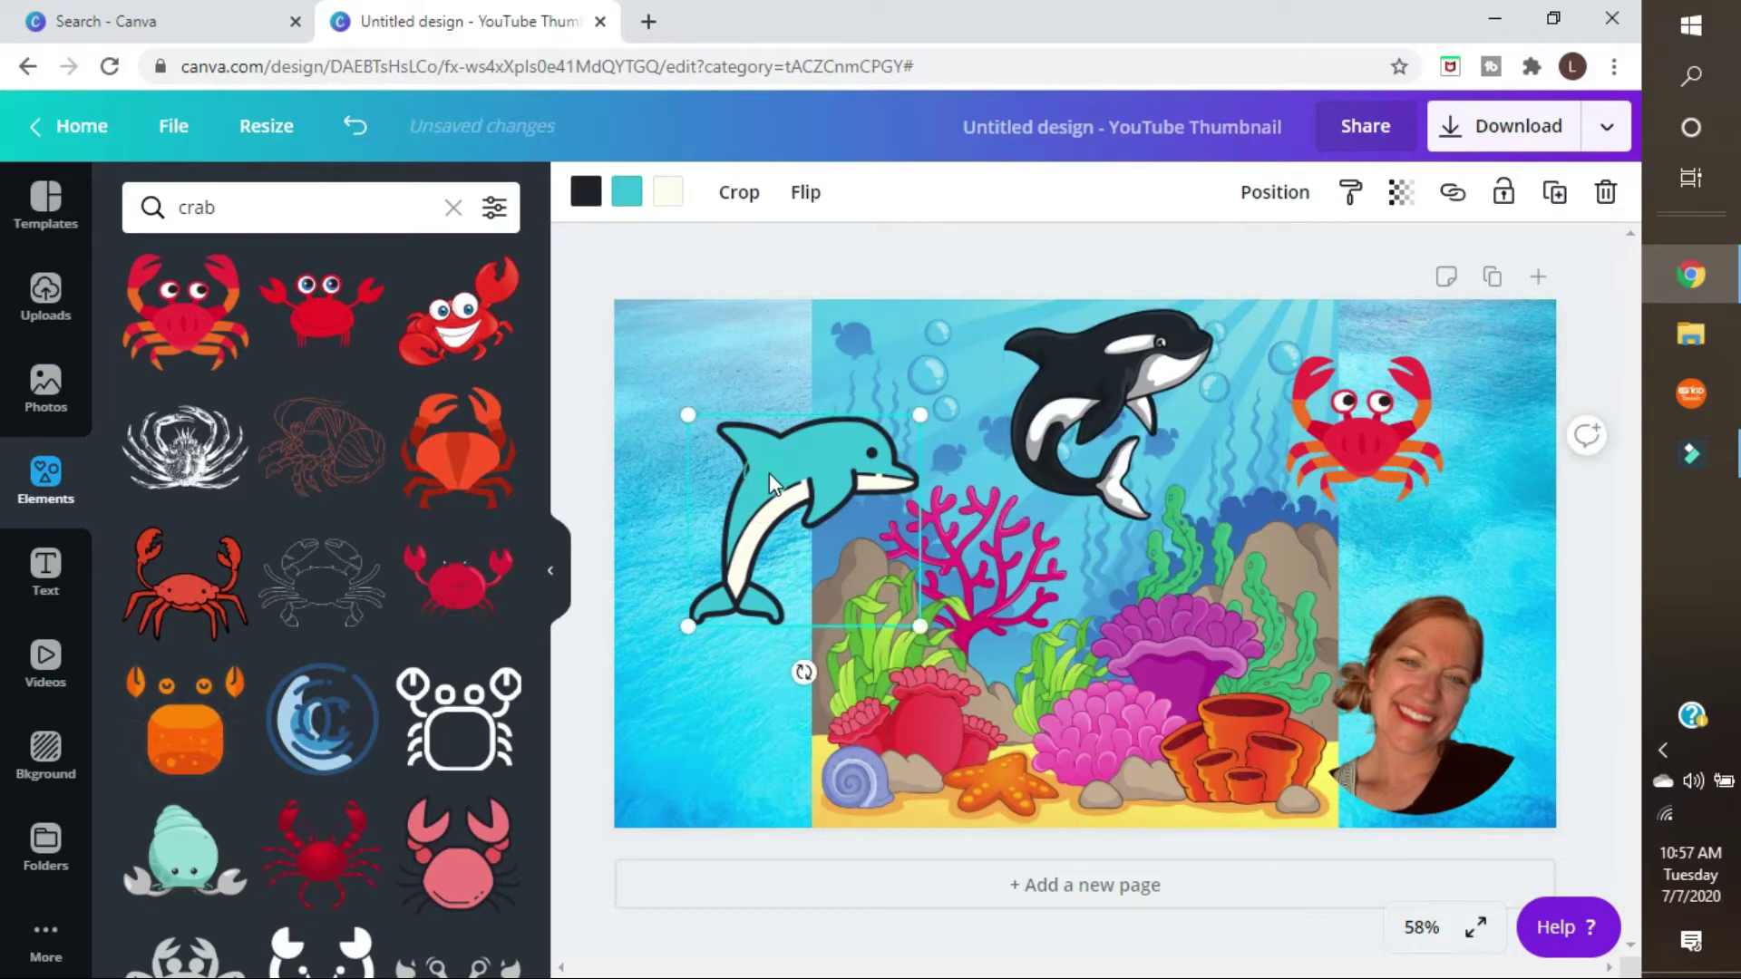
{"action": "left_click_drag", "start_coordinate": [769, 472], "coordinate": [828, 394]}
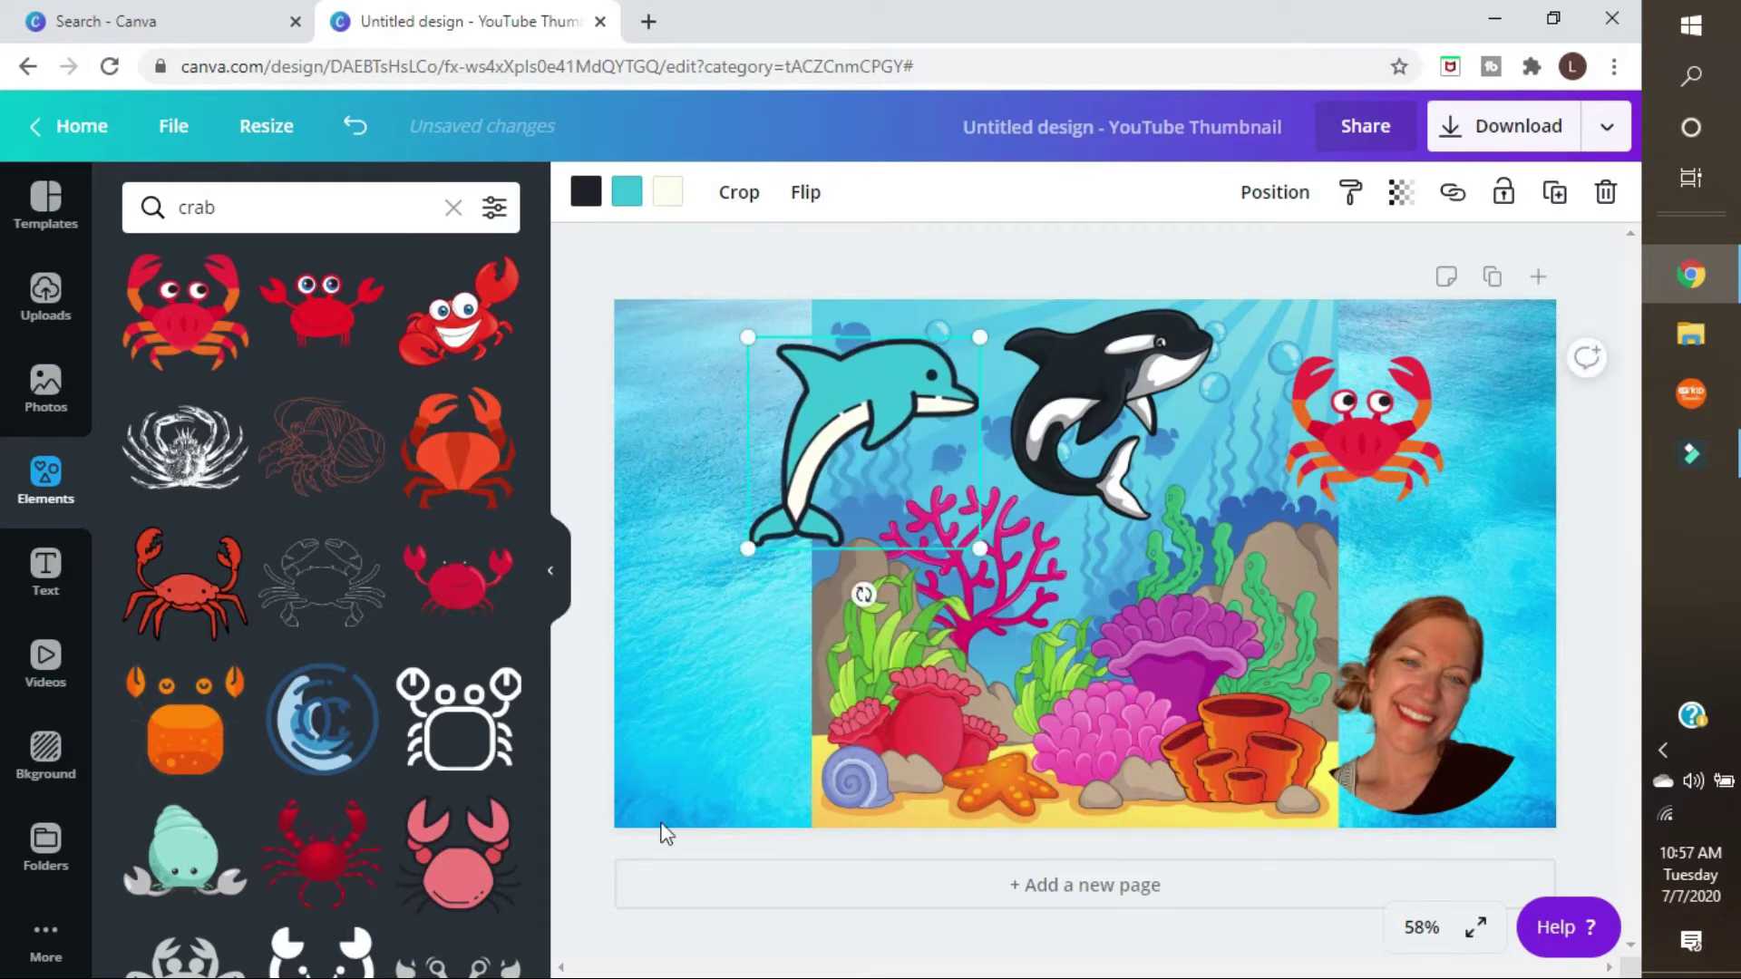
{"action": "left_click", "coordinate": [1449, 721]}
{"action": "left_click_drag", "start_coordinate": [1448, 721], "coordinate": [1431, 655]}
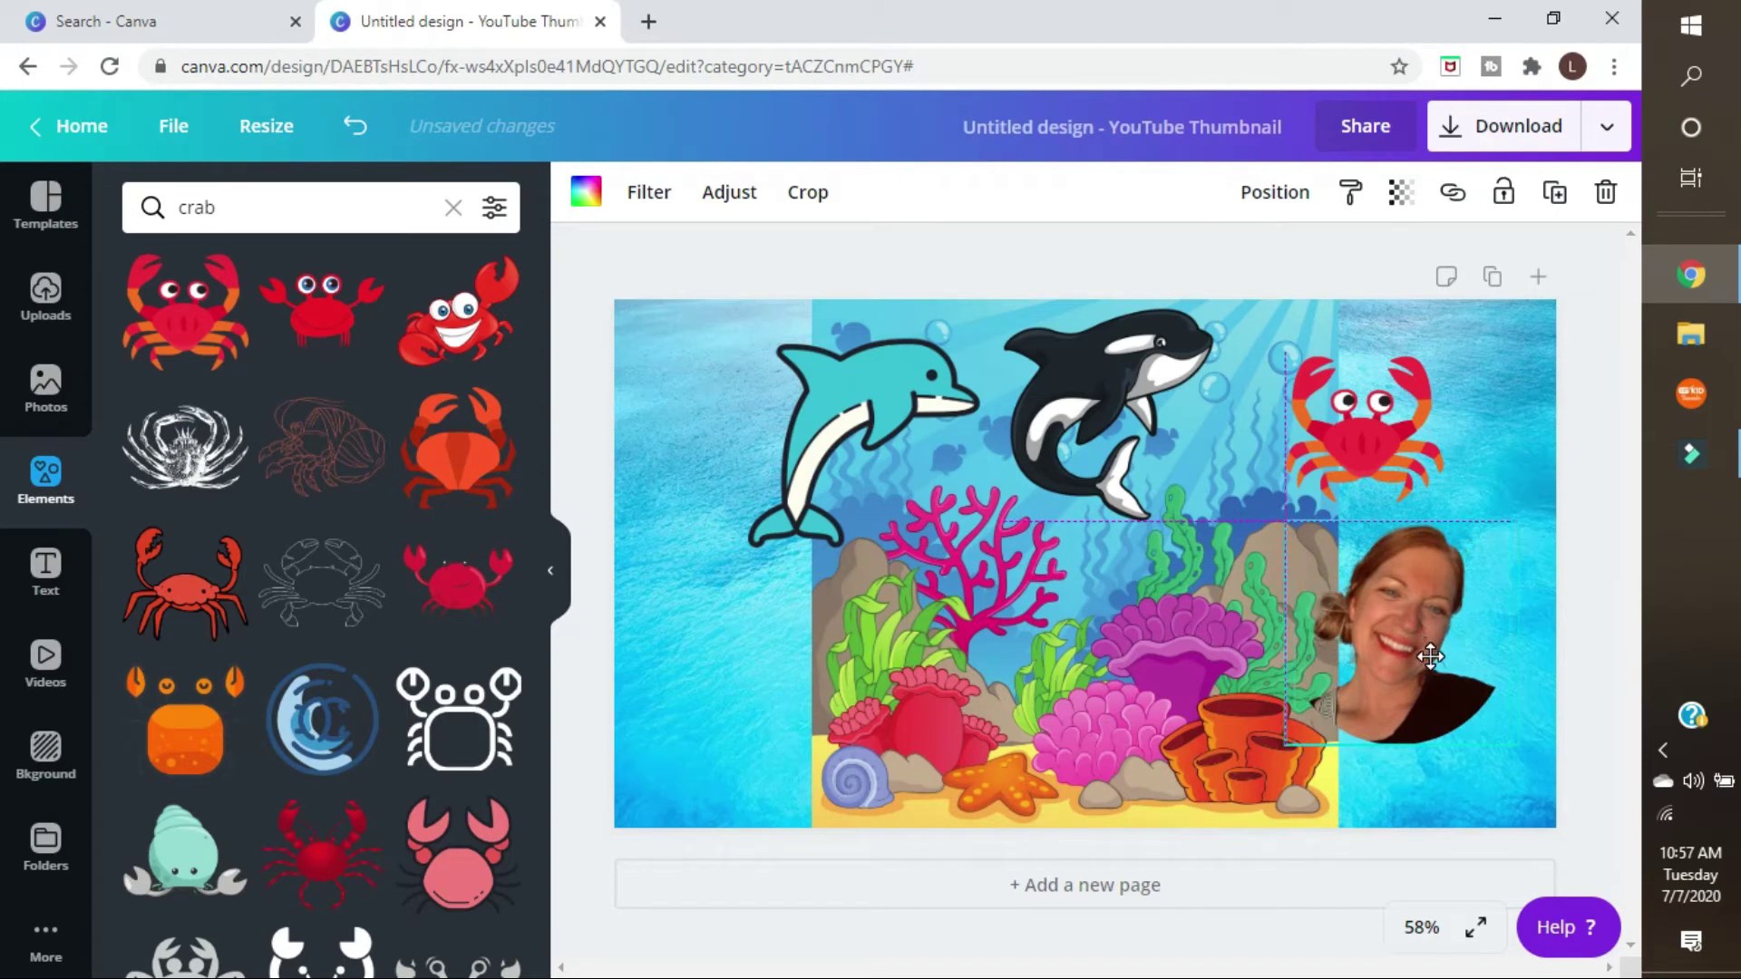
- Rearrange the animals: dolphin over the reef's left edge, crab at the upper centre, and orca above the portrait
{"action": "left_click", "coordinate": [1363, 489]}
{"action": "left_click_drag", "start_coordinate": [1363, 490], "coordinate": [1336, 460]}
{"action": "left_click_drag", "start_coordinate": [938, 419], "coordinate": [886, 505]}
{"action": "left_click", "coordinate": [1110, 419]}
{"action": "left_click_drag", "start_coordinate": [1109, 419], "coordinate": [1112, 428]}
{"action": "left_click_drag", "start_coordinate": [1293, 408], "coordinate": [1008, 605]}
{"action": "left_click_drag", "start_coordinate": [1103, 388], "coordinate": [1329, 370]}
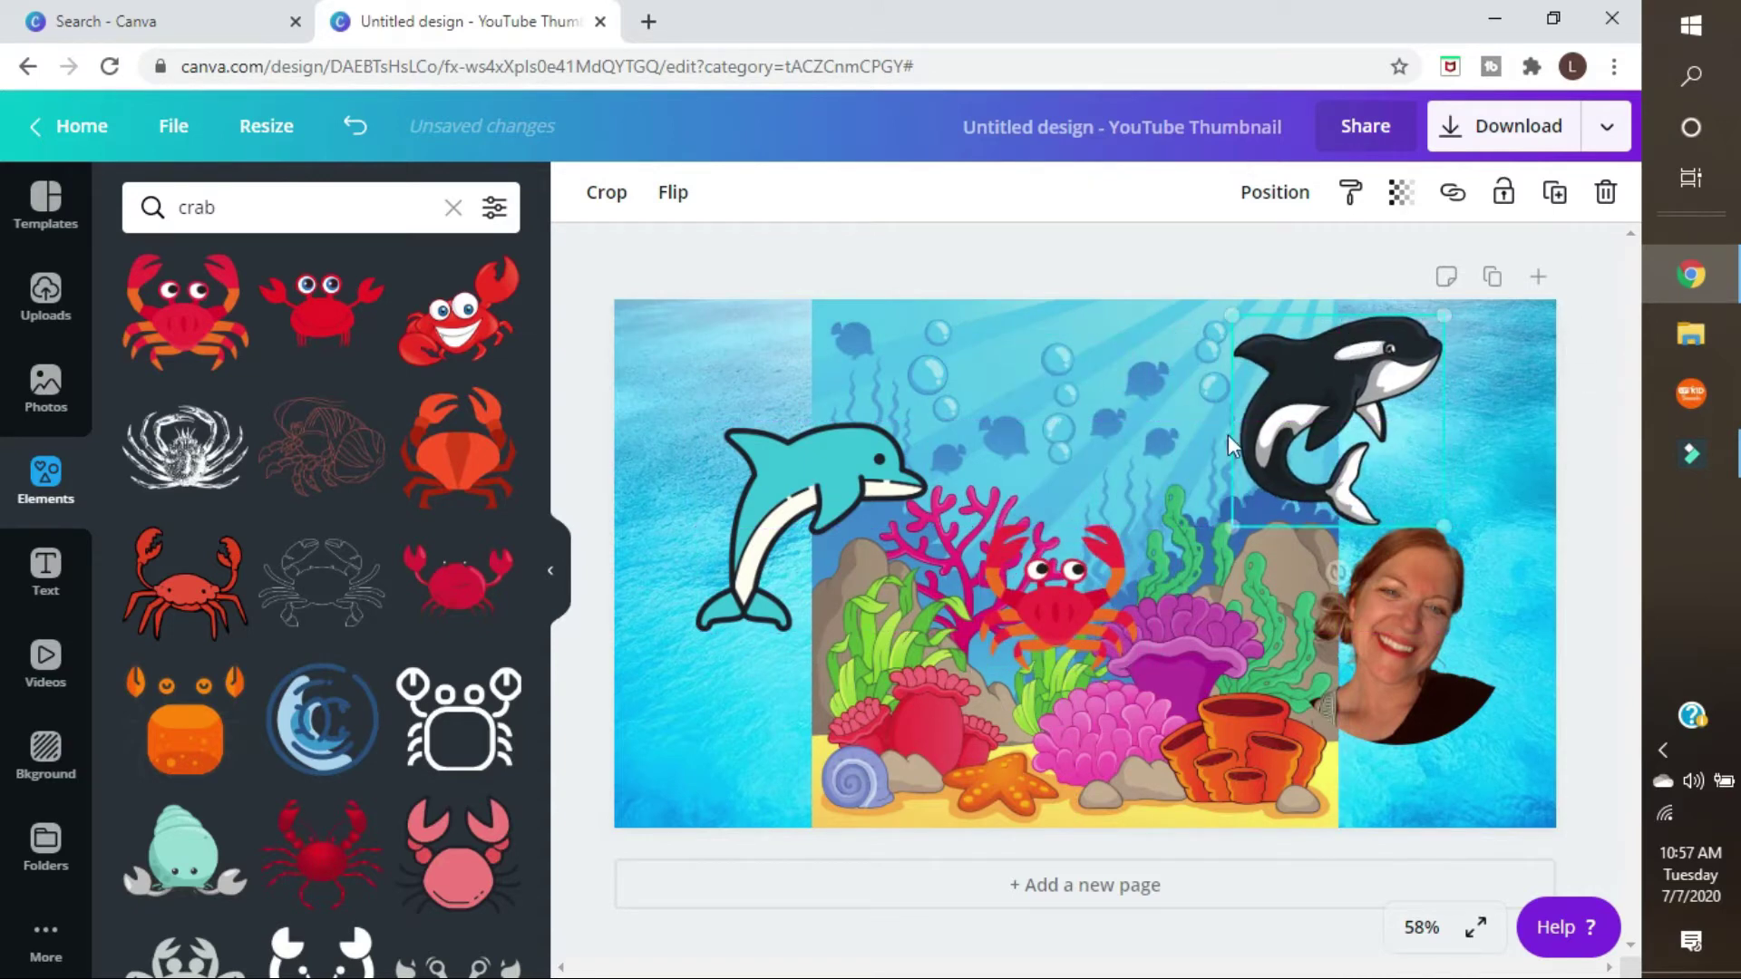
{"action": "left_click_drag", "start_coordinate": [1041, 601], "coordinate": [1092, 419]}
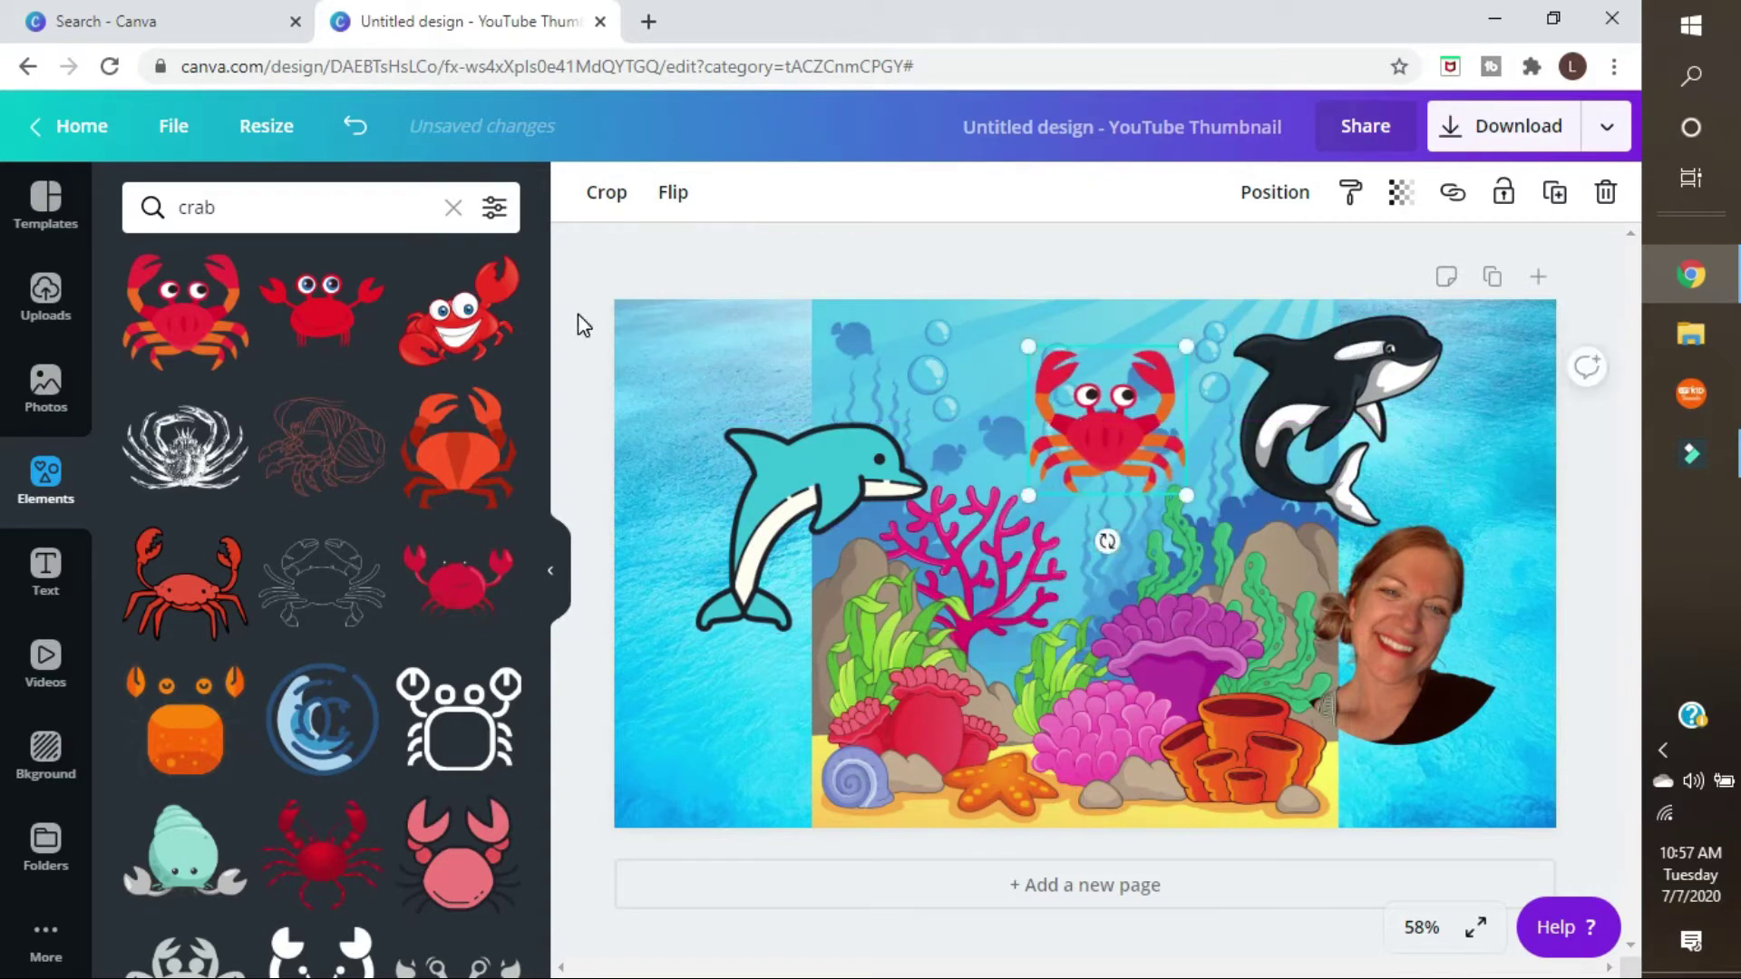
- Nudge the portrait slightly down and right, and select the coral reef illustration
{"action": "left_click", "coordinate": [1405, 682]}
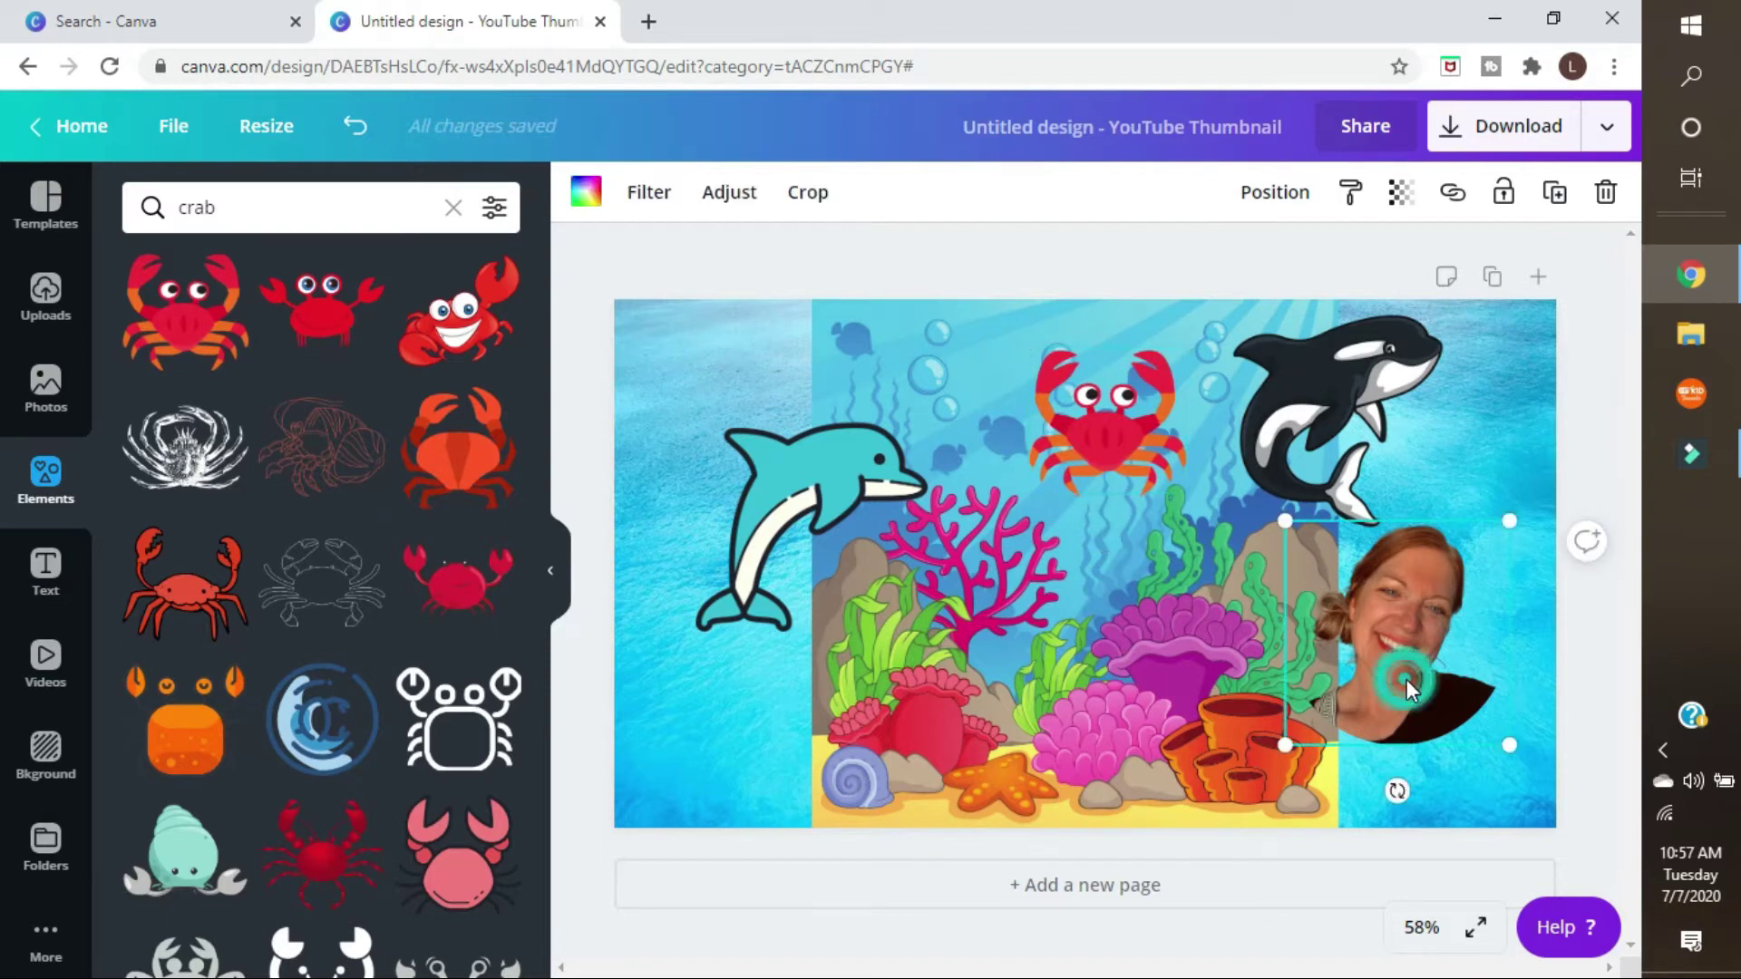
{"action": "left_click_drag", "start_coordinate": [1407, 678], "coordinate": [1422, 699]}
{"action": "left_click", "coordinate": [1101, 765]}
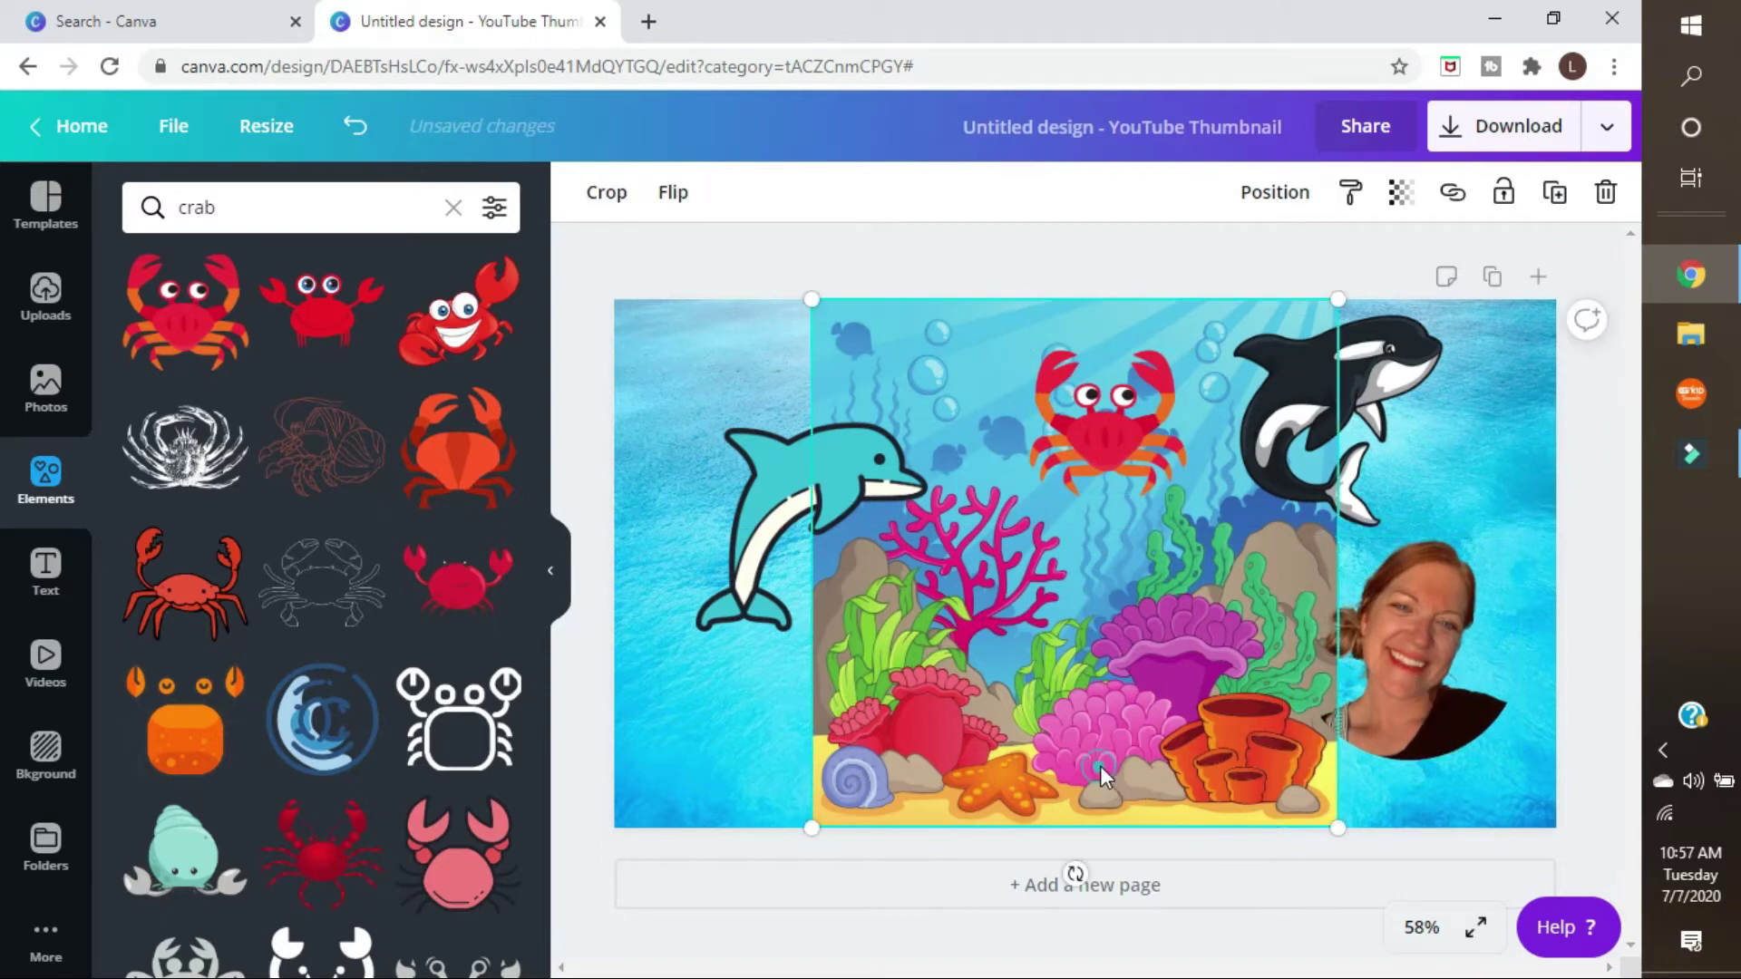
- Shrink the coral reef illustration slightly and centre it on the water background so a margin shows above and below
{"action": "left_click_drag", "start_coordinate": [1337, 830], "coordinate": [1321, 811]}
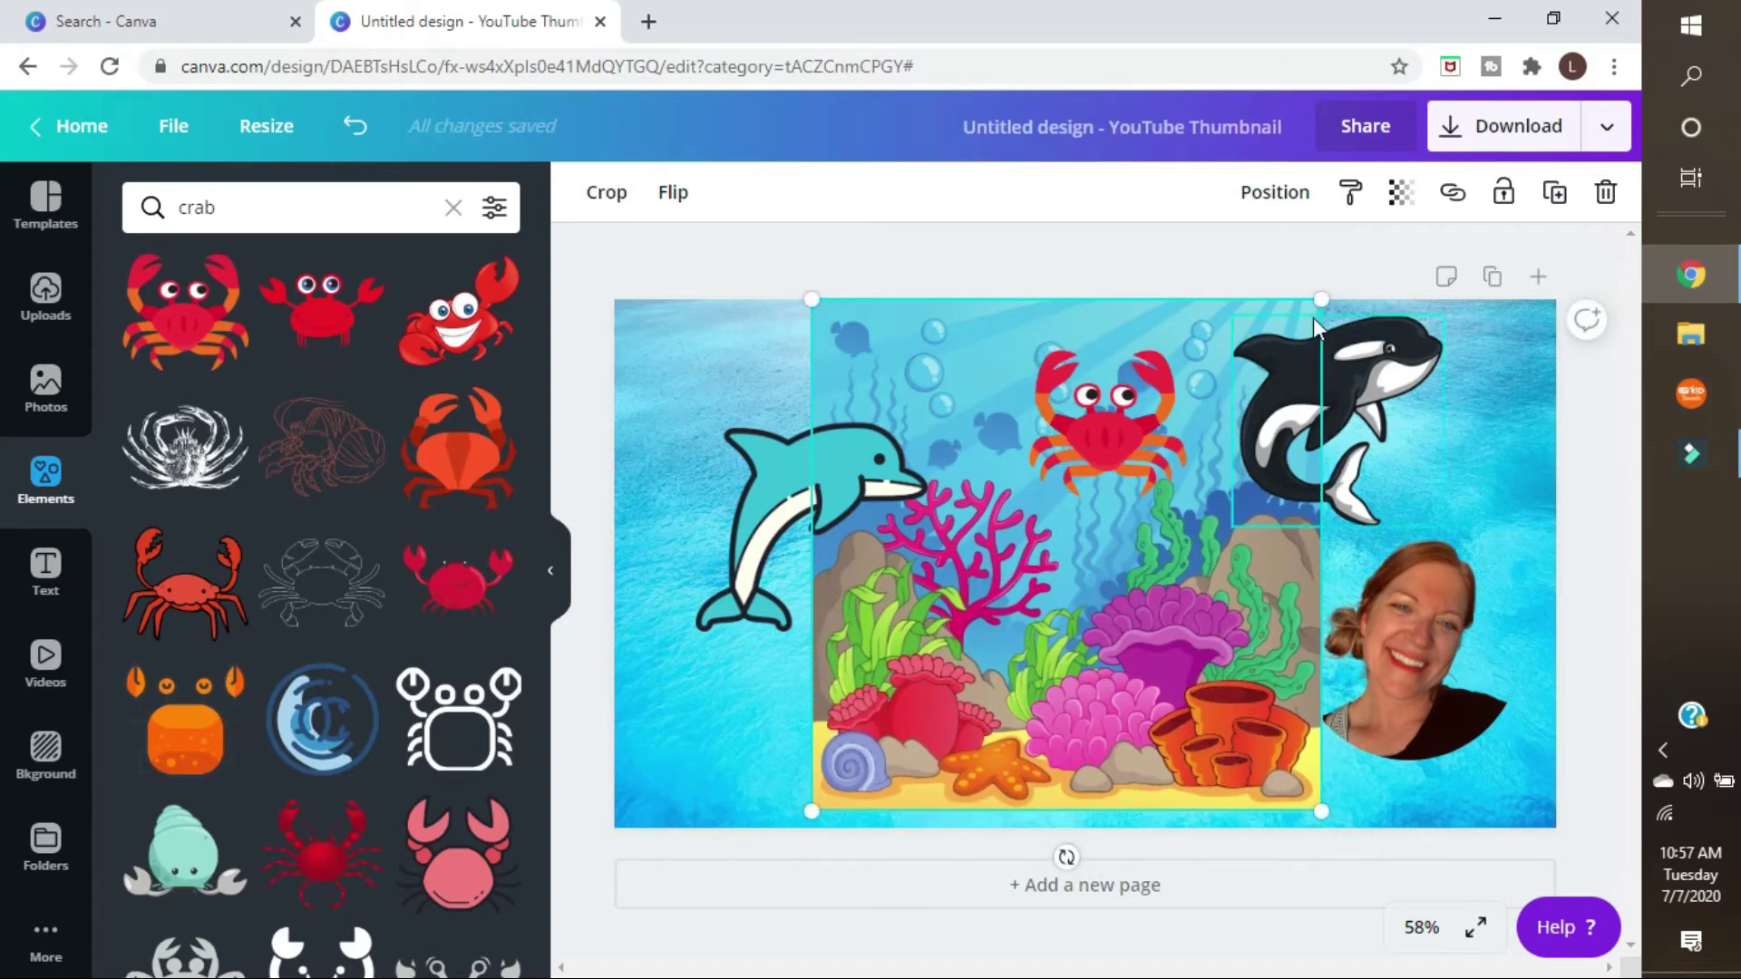
{"action": "left_click_drag", "start_coordinate": [1321, 299], "coordinate": [1295, 323]}
{"action": "left_click_drag", "start_coordinate": [1065, 528], "coordinate": [1097, 516]}
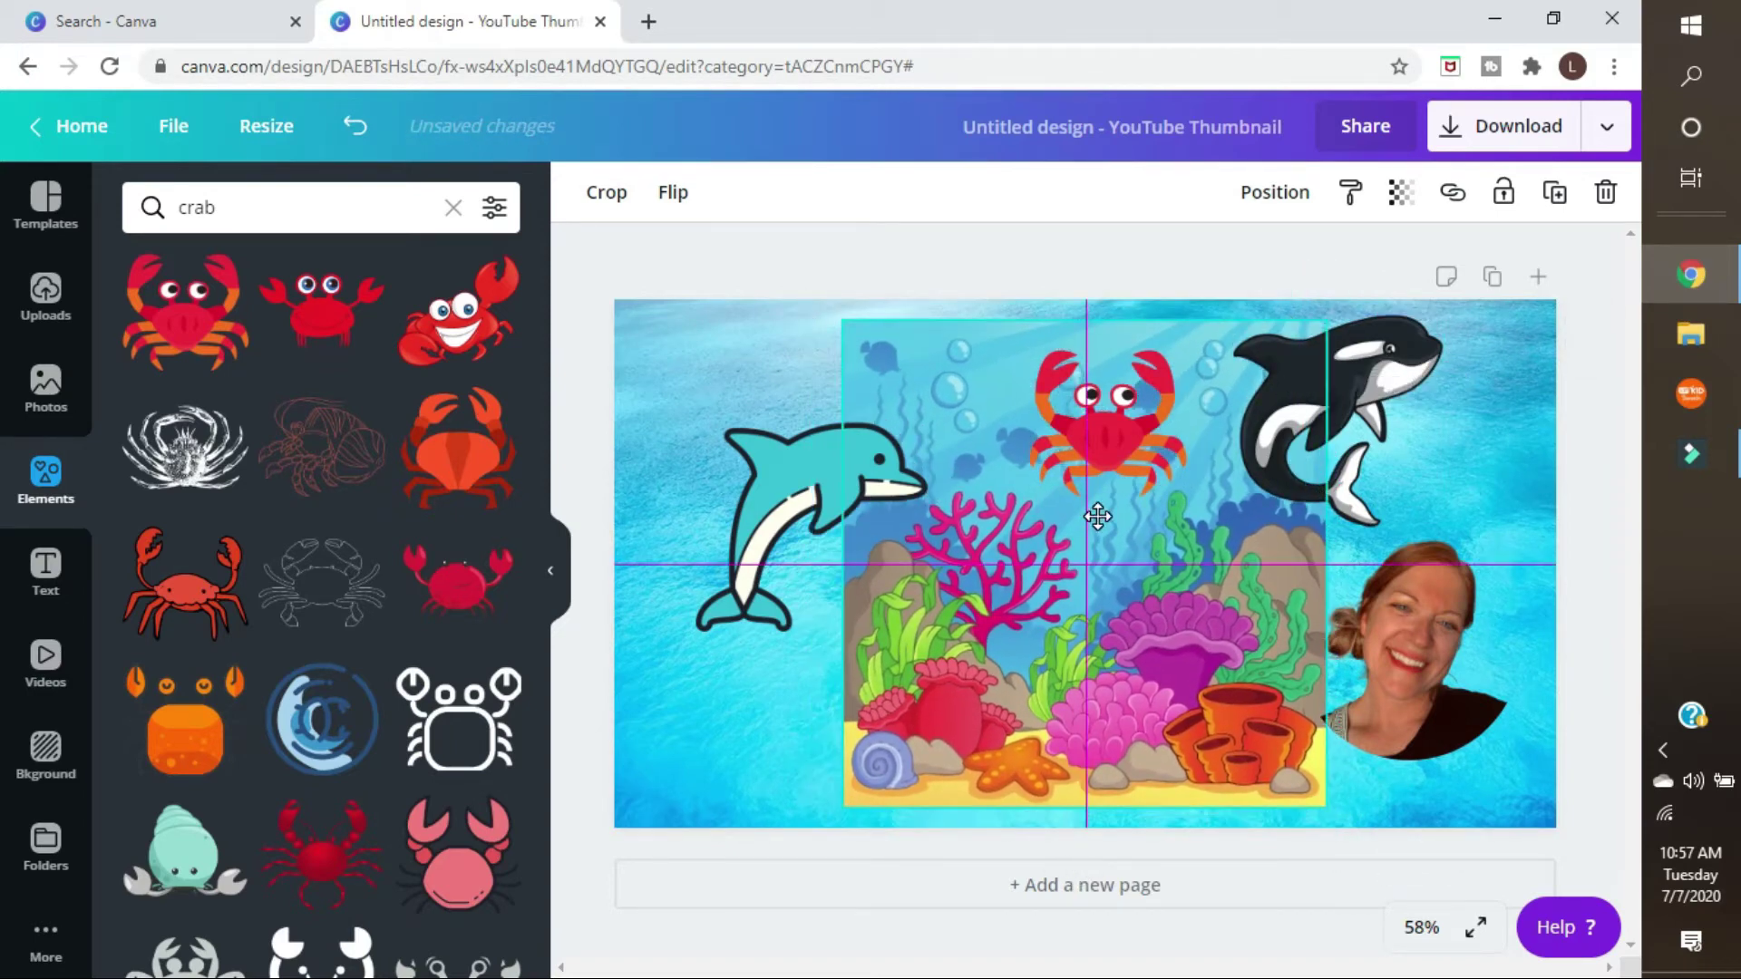
{"action": "left_click", "coordinate": [1487, 821]}
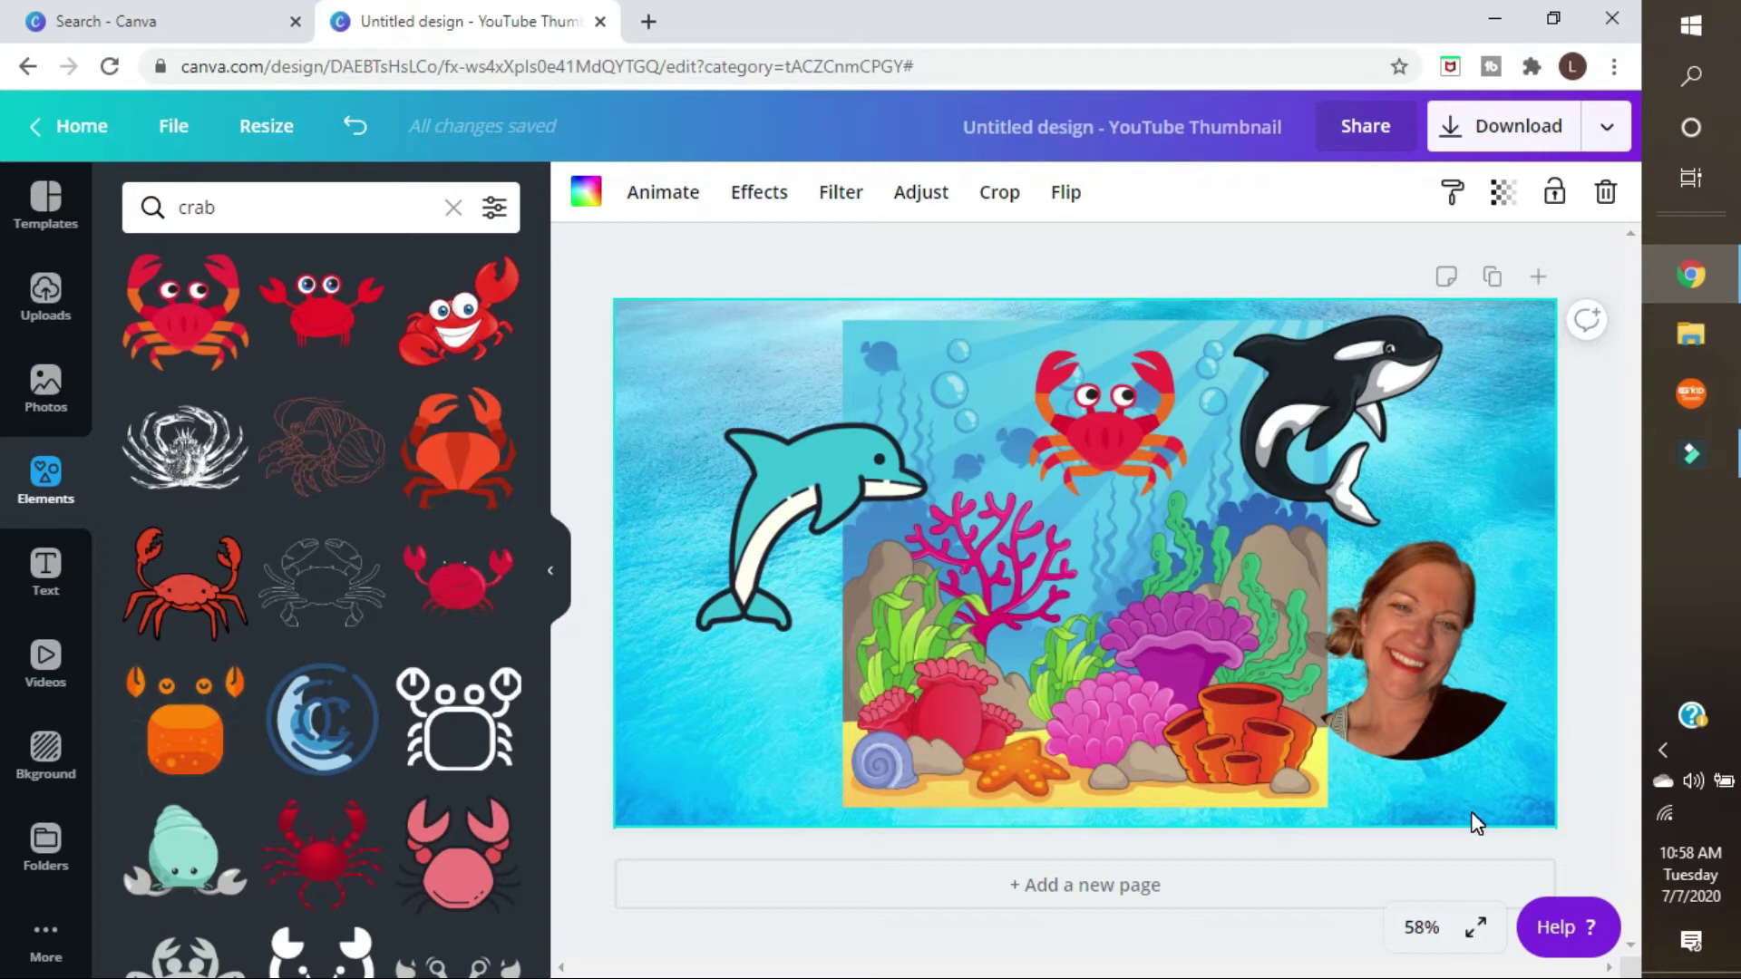
- Delete the portrait photo together with its circular frame beneath the orca
{"action": "left_click", "coordinate": [1442, 727]}
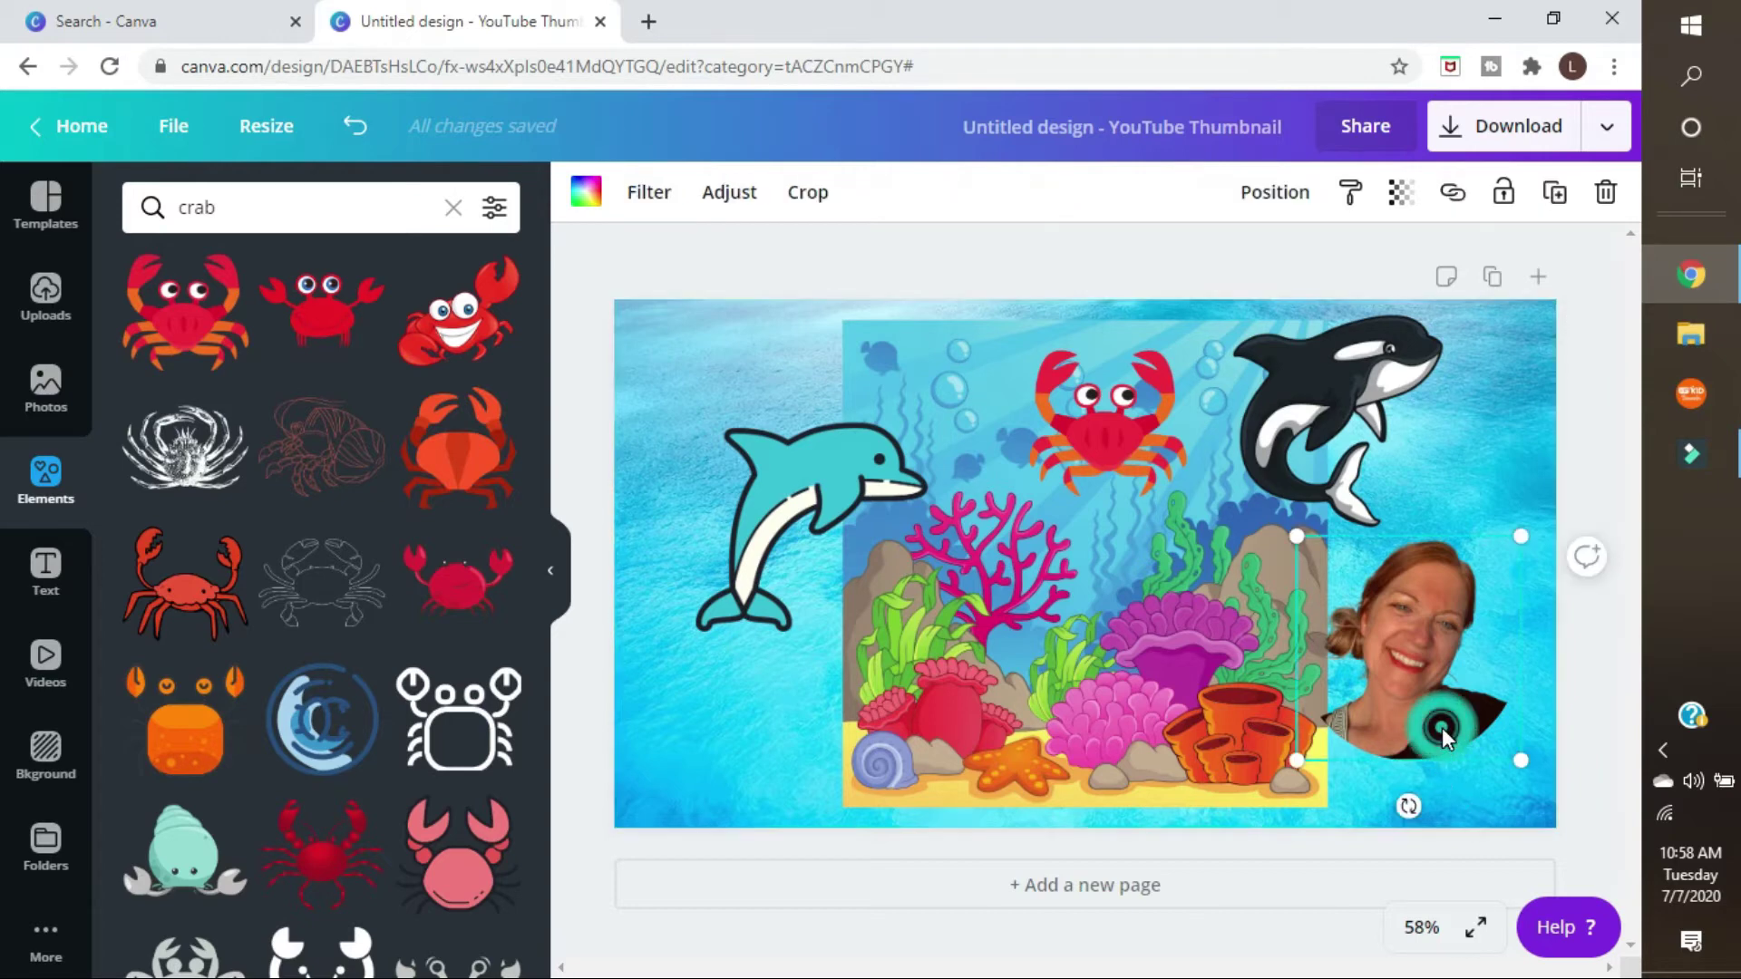
{"action": "key", "text": "Delete"}
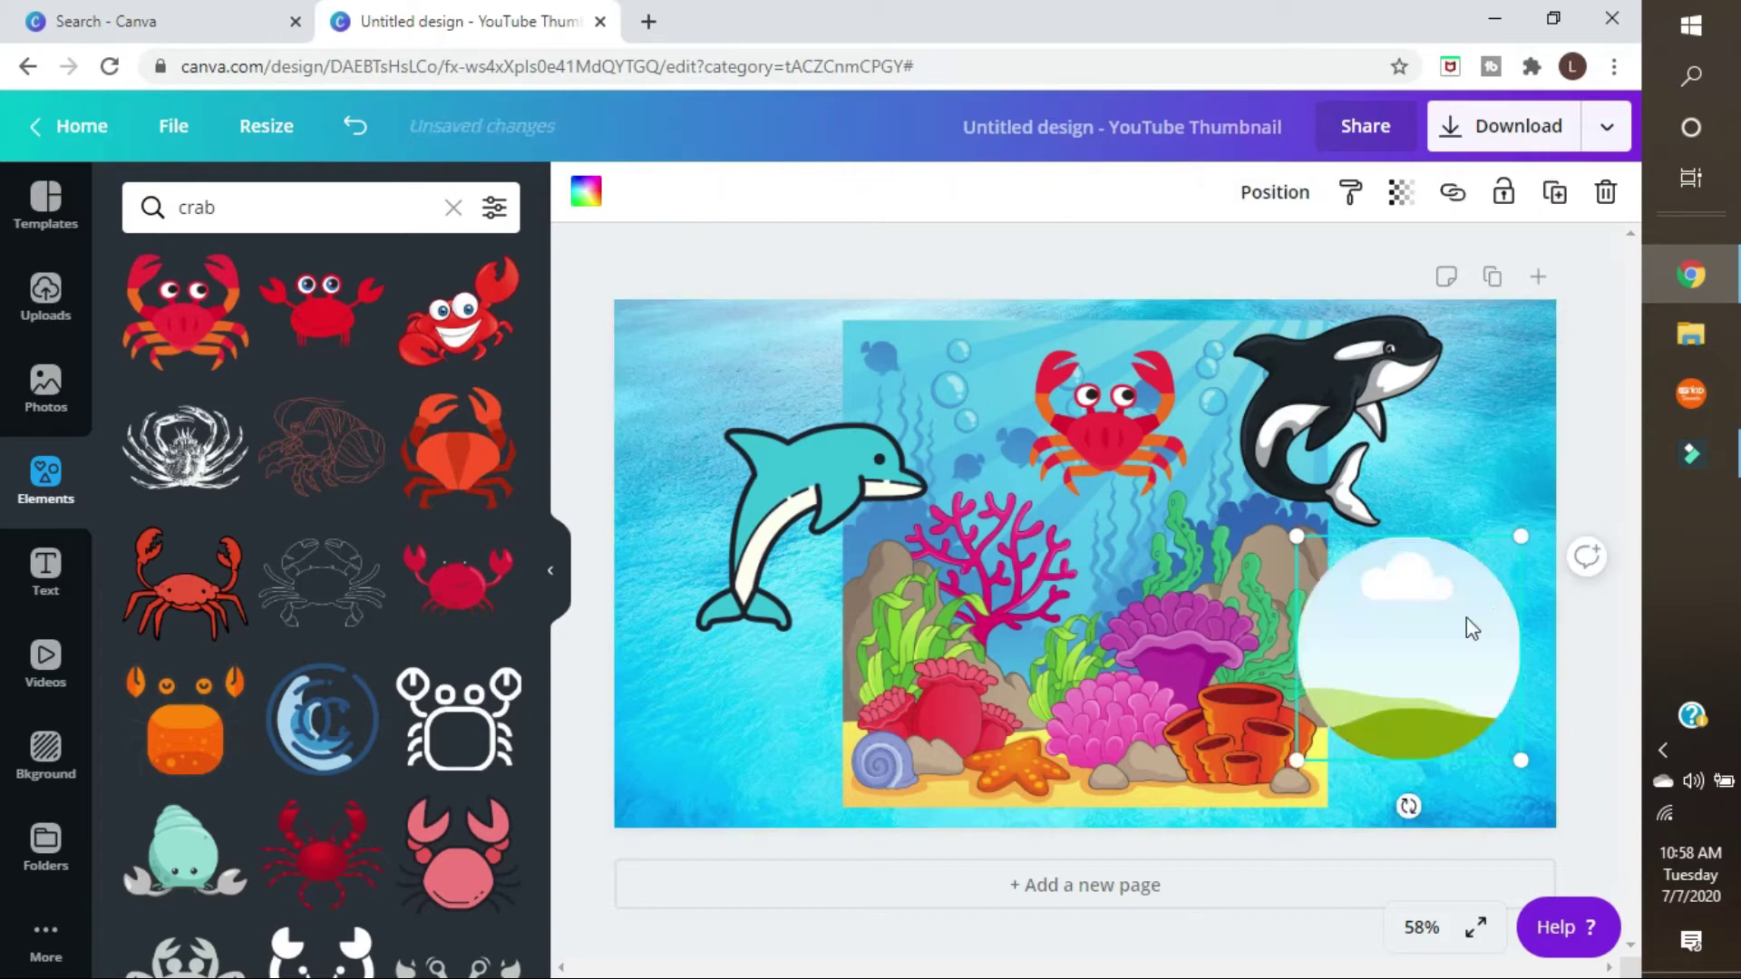
{"action": "left_click", "coordinate": [1447, 608]}
{"action": "key", "text": "Delete"}
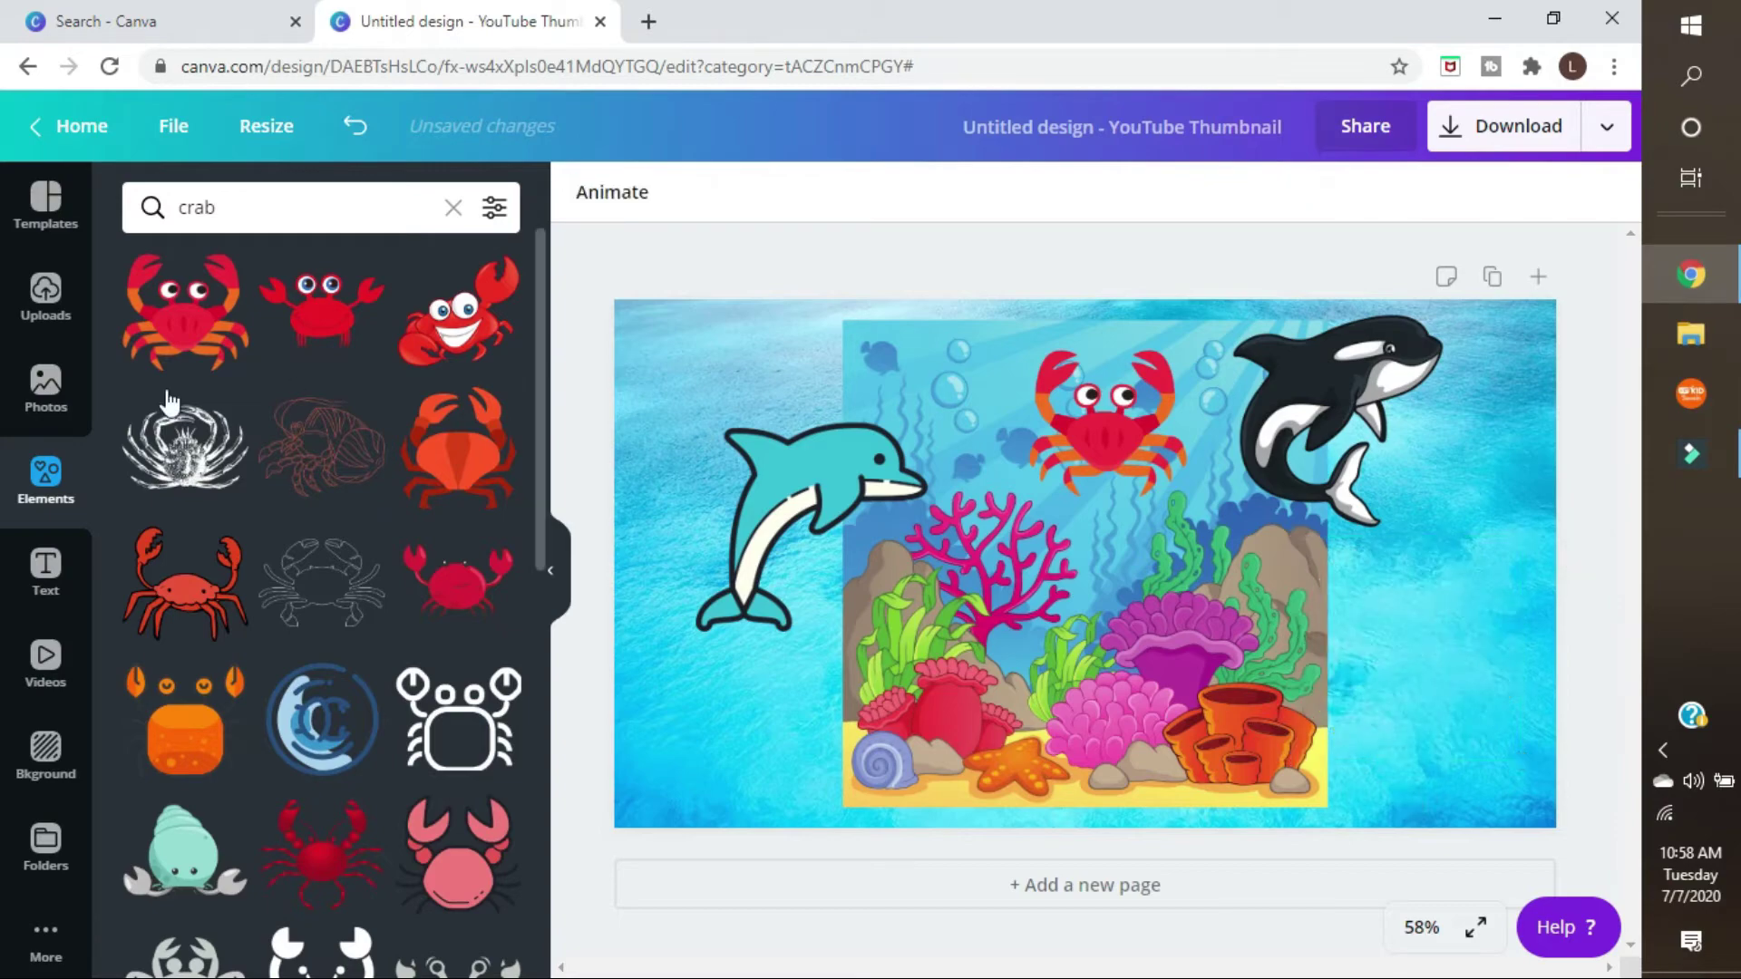
- Add the uploaded portrait in the black top again, unframed, and apply Background Remover to it
{"action": "left_click", "coordinate": [45, 289]}
{"action": "left_click", "coordinate": [188, 702]}
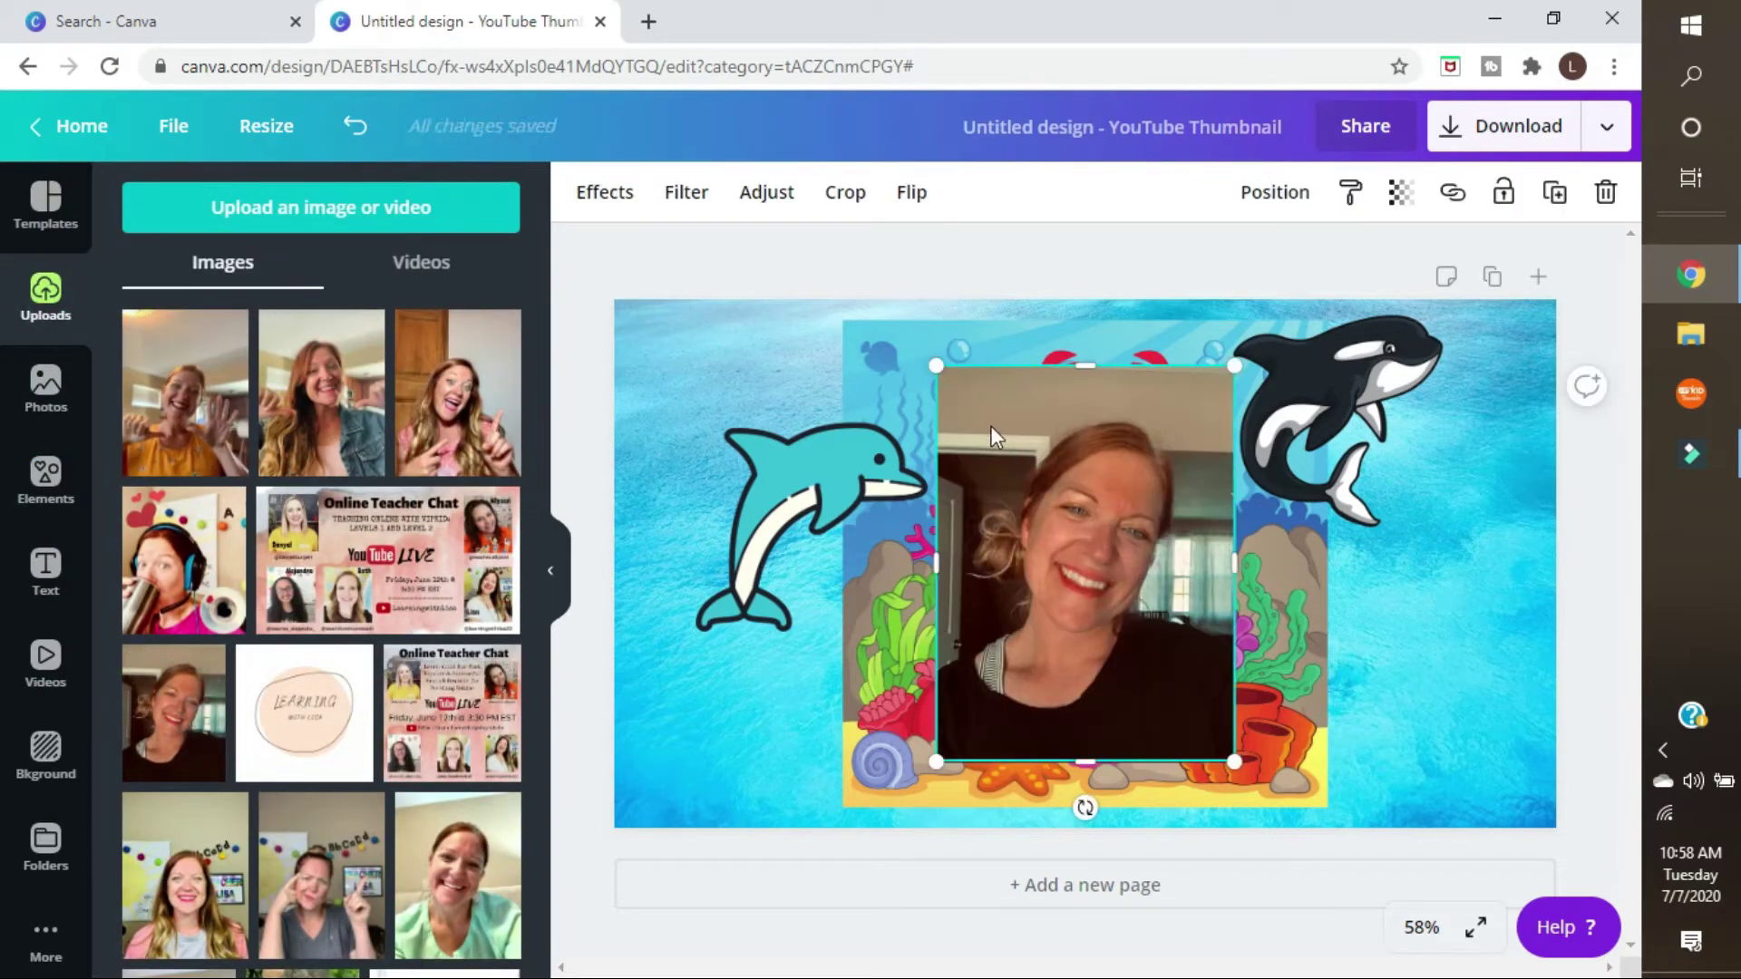
{"action": "left_click", "coordinate": [603, 192]}
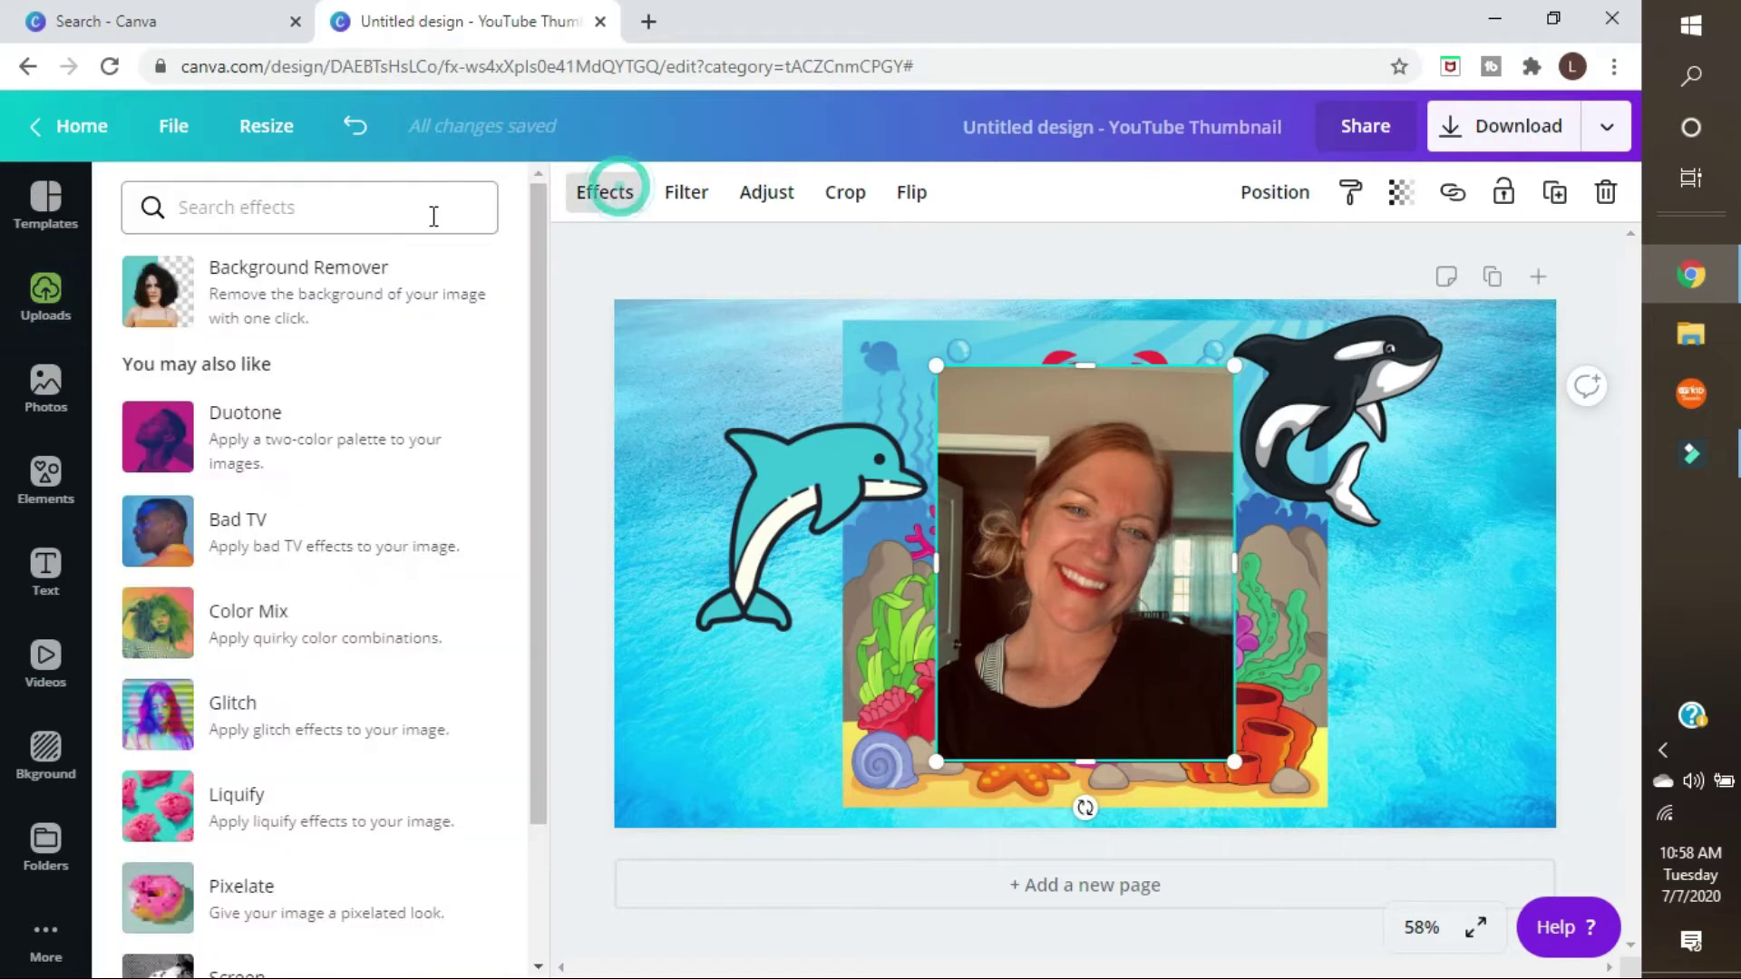
{"action": "left_click", "coordinate": [312, 281]}
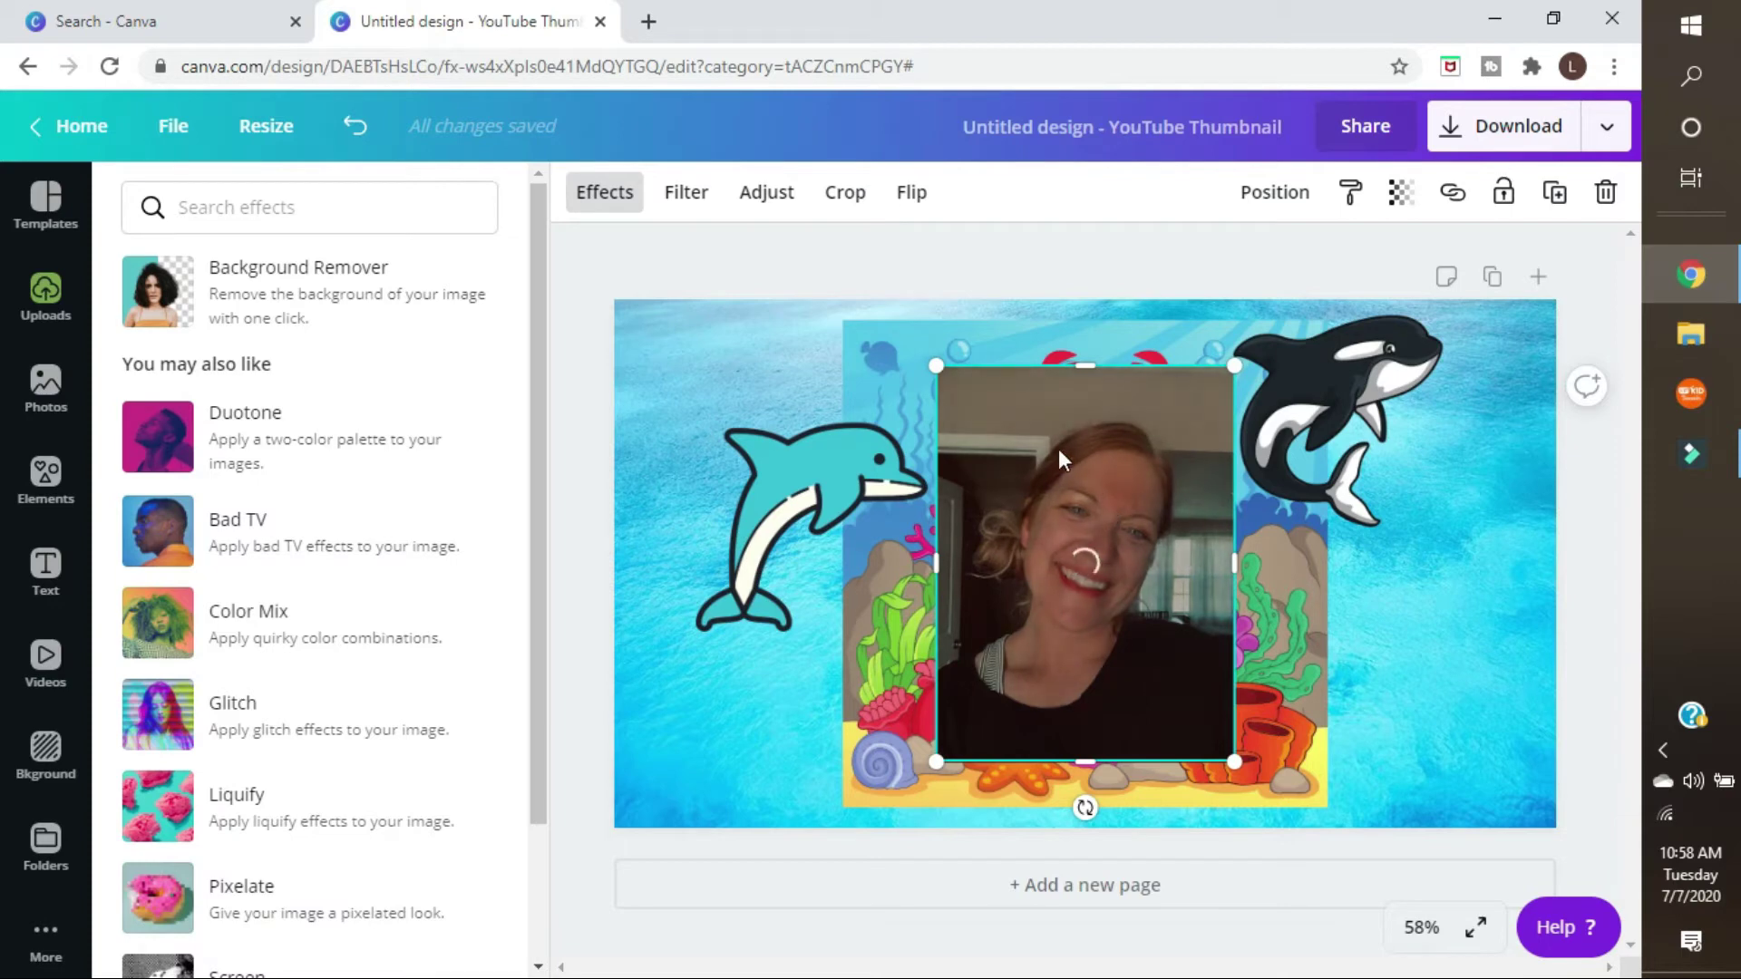
- Shrink the cut-out portrait and place it below the orca, overlapping the reef's lower-right edge
{"action": "left_click_drag", "start_coordinate": [940, 371], "coordinate": [1034, 497]}
{"action": "left_click_drag", "start_coordinate": [1153, 649], "coordinate": [1423, 668]}
{"action": "mouse_move", "coordinate": [1511, 527]}
{"action": "left_mouse_down"}
{"action": "mouse_move", "coordinate": [1474, 577]}
{"action": "mouse_move", "coordinate": [1511, 526]}
{"action": "left_mouse_up"}
{"action": "left_click_drag", "start_coordinate": [1391, 678], "coordinate": [1370, 678]}
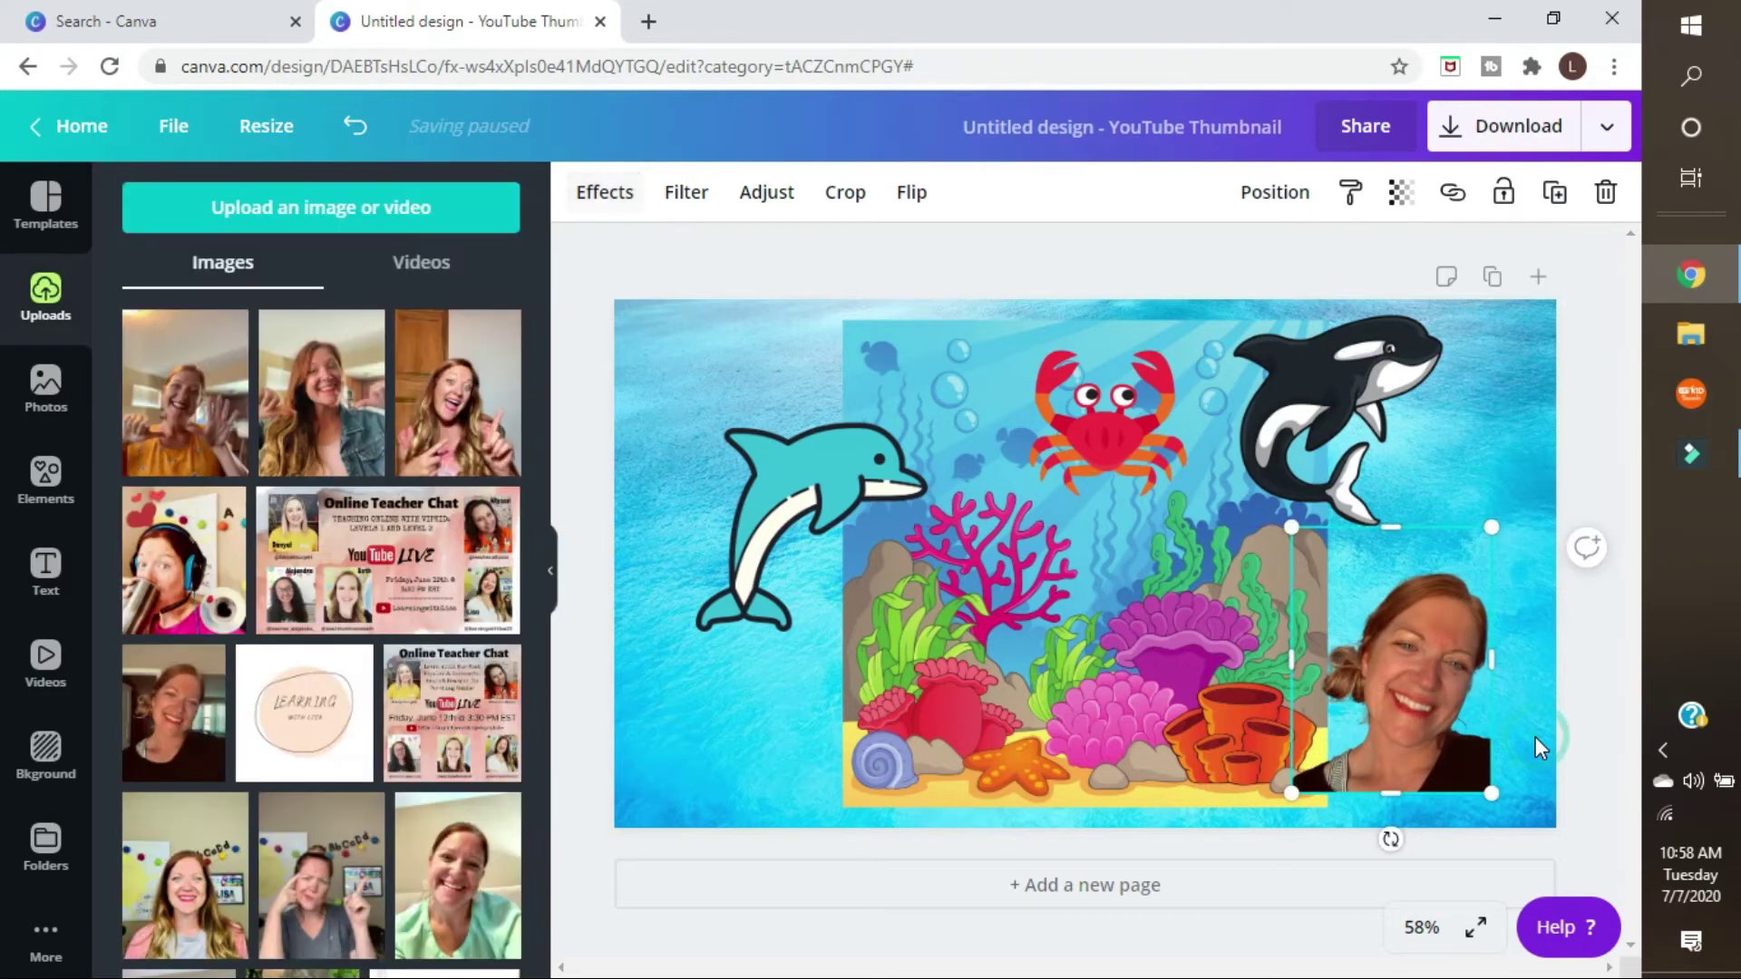
- Rotate the dolphin clockwise so its nose points downward, and move it up over the reef's upper-left corner
{"action": "left_click", "coordinate": [1443, 454]}
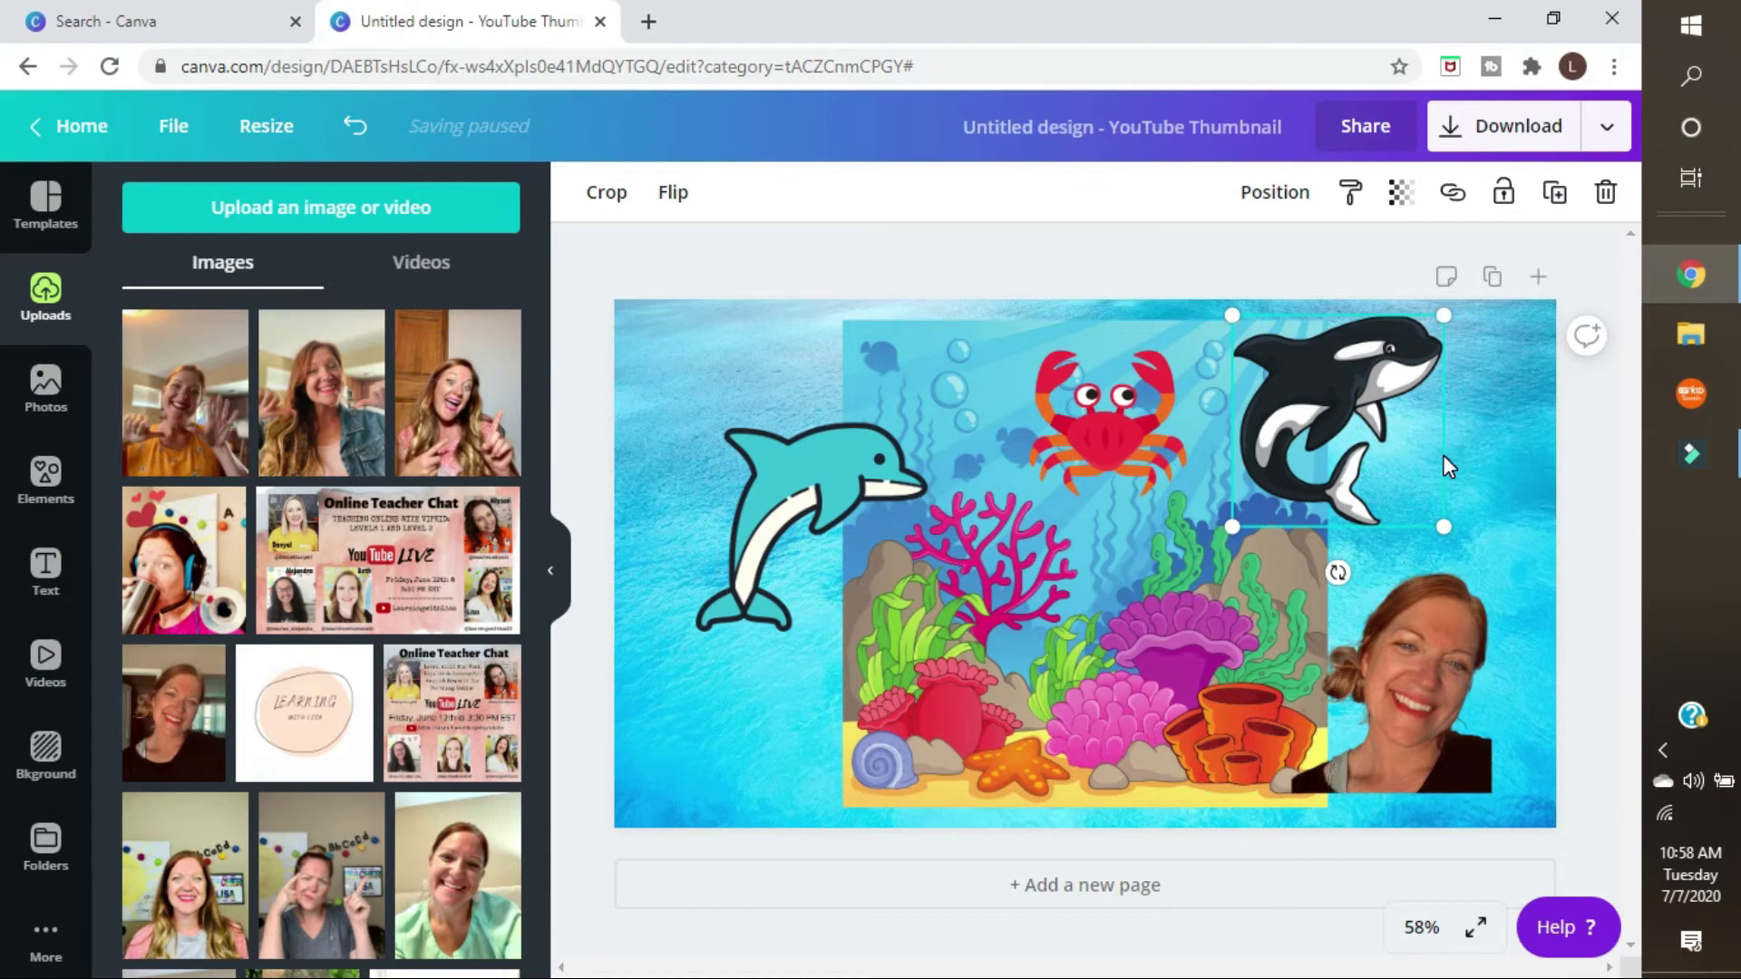
{"action": "key", "text": "Tab"}
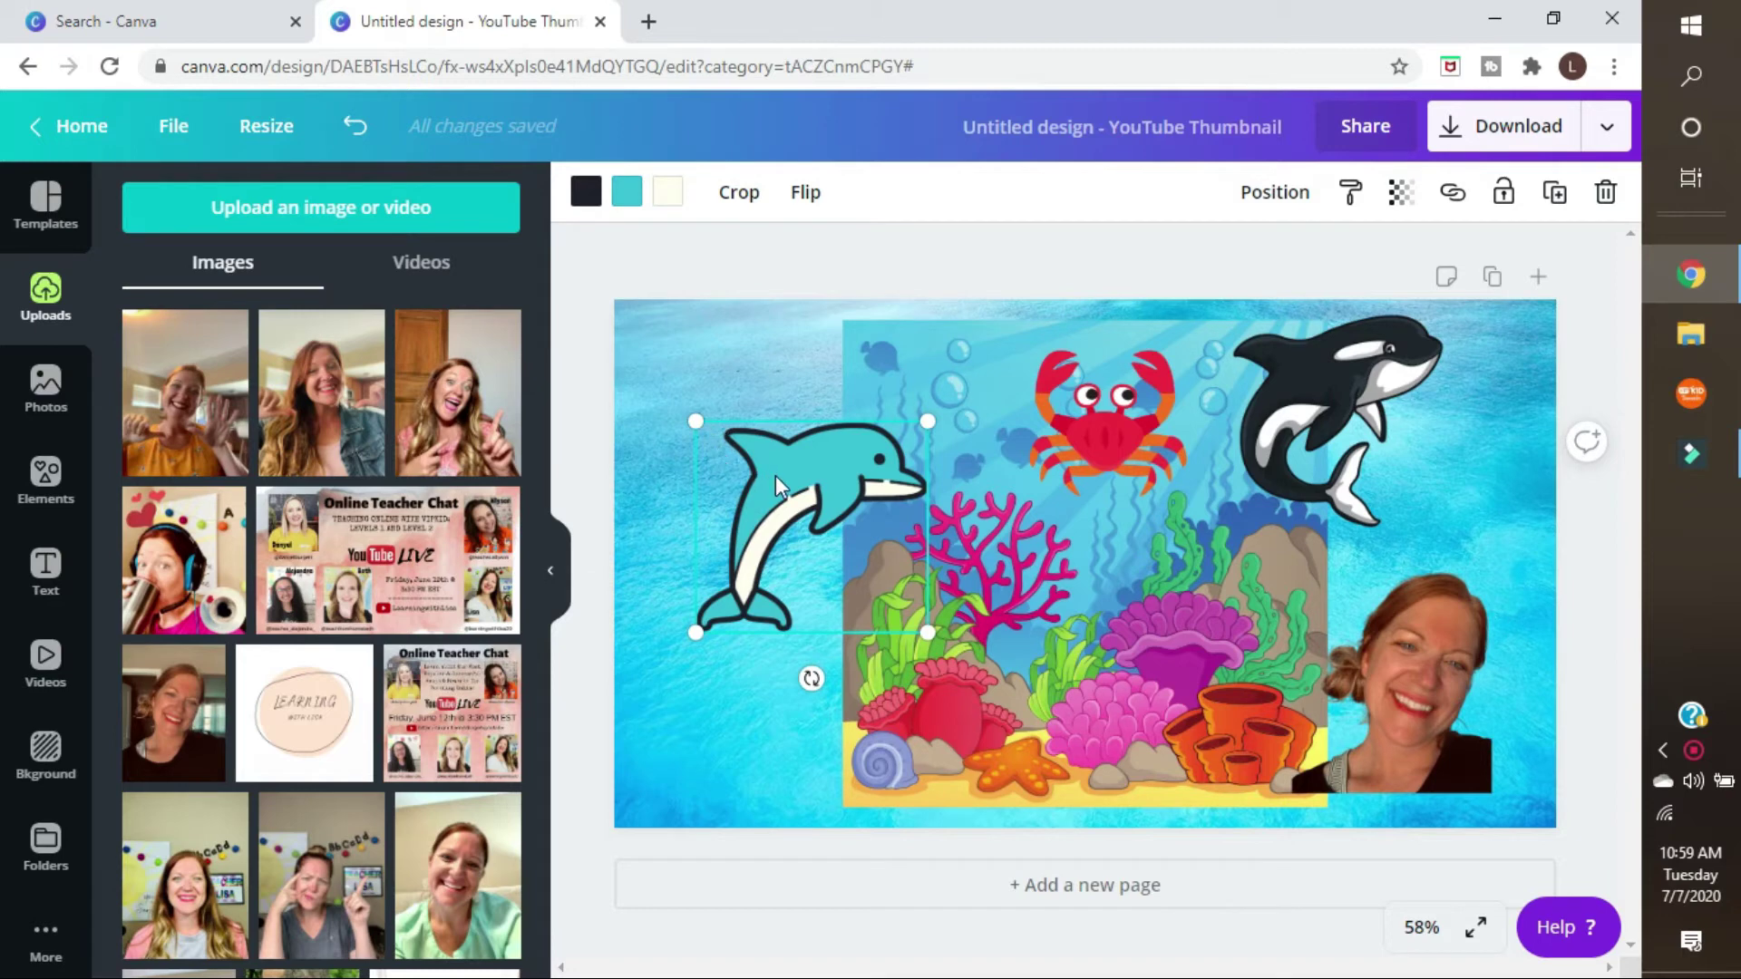
{"action": "left_click_drag", "start_coordinate": [810, 679], "coordinate": [768, 620]}
{"action": "left_click_drag", "start_coordinate": [797, 460], "coordinate": [844, 384]}
- Rotate the orca clockwise into a downward dive and shift it slightly right, and tilt the crab slightly counterclockwise
{"action": "left_click", "coordinate": [1374, 395]}
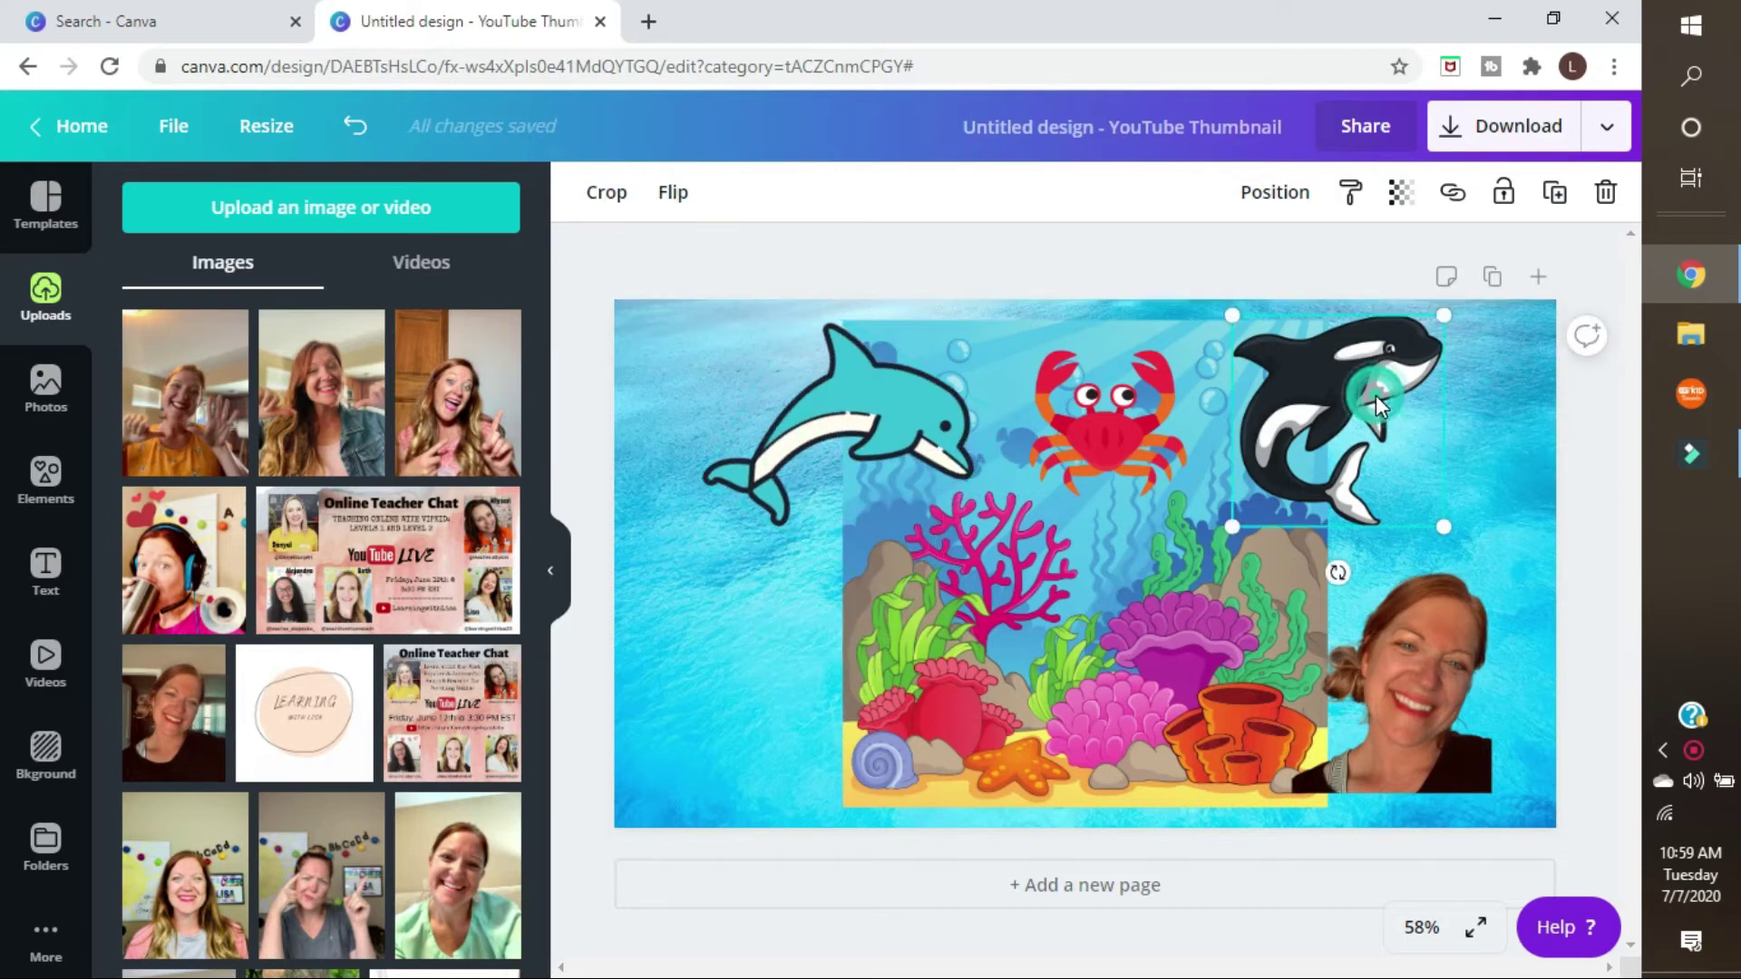
{"action": "left_click_drag", "start_coordinate": [1335, 572], "coordinate": [1235, 467]}
{"action": "left_click_drag", "start_coordinate": [1360, 412], "coordinate": [1396, 430]}
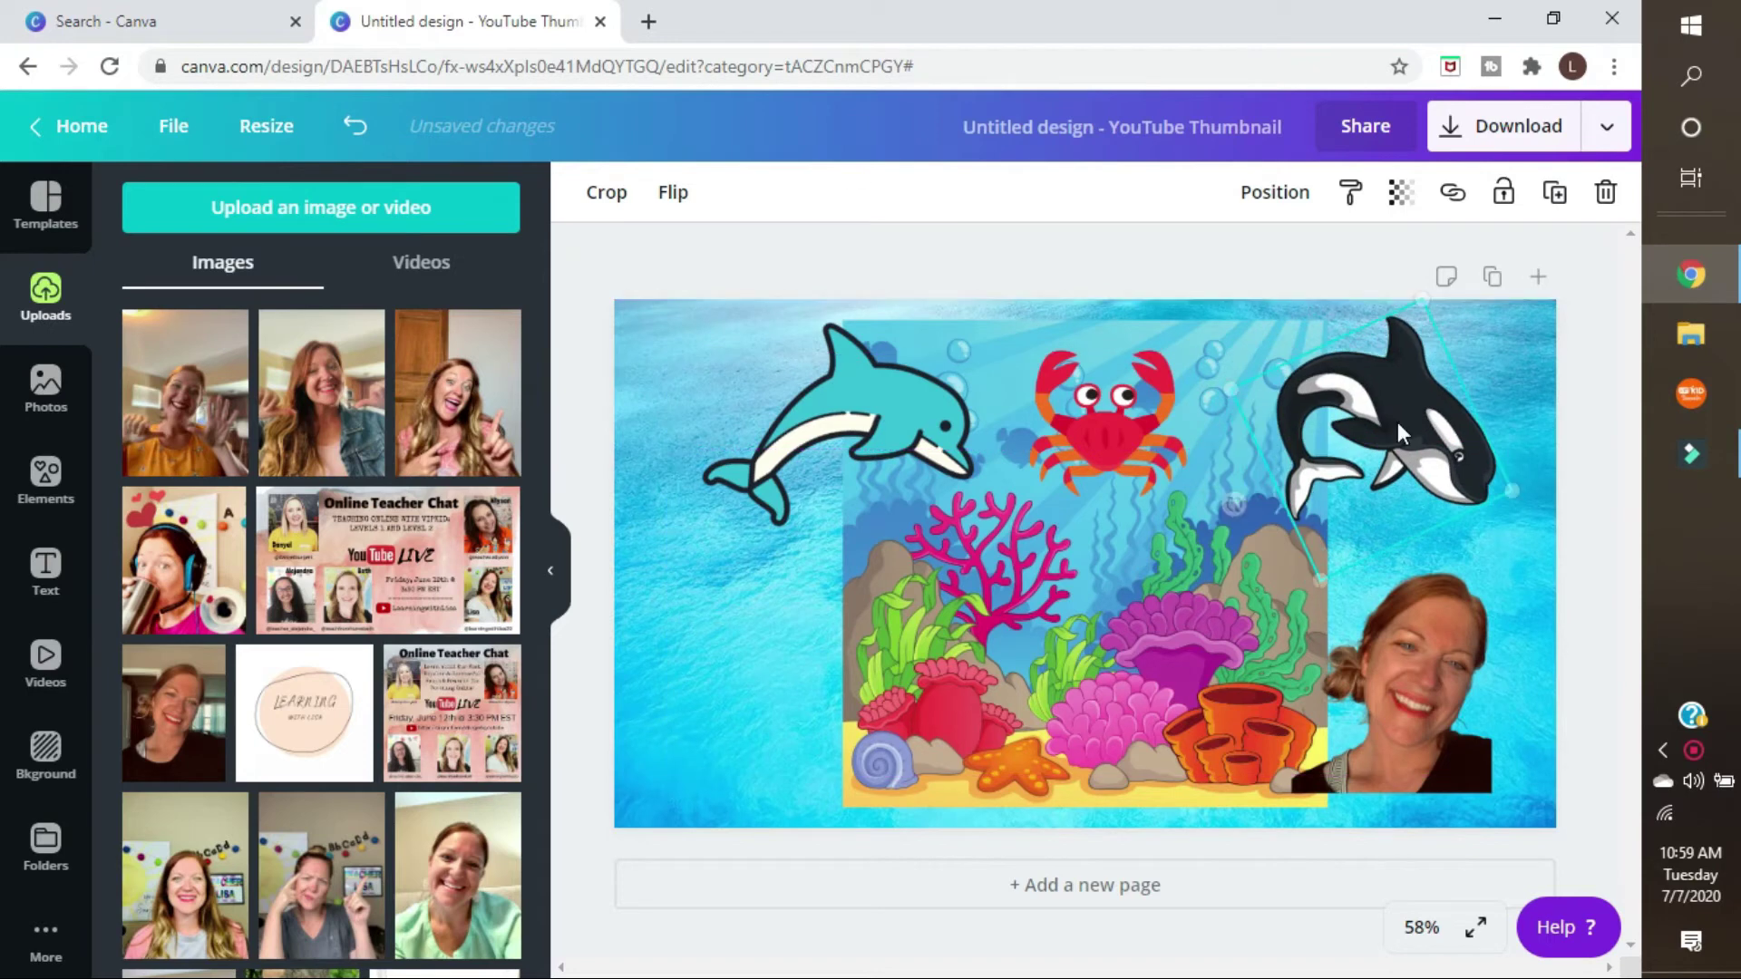
{"action": "left_click", "coordinate": [1088, 399]}
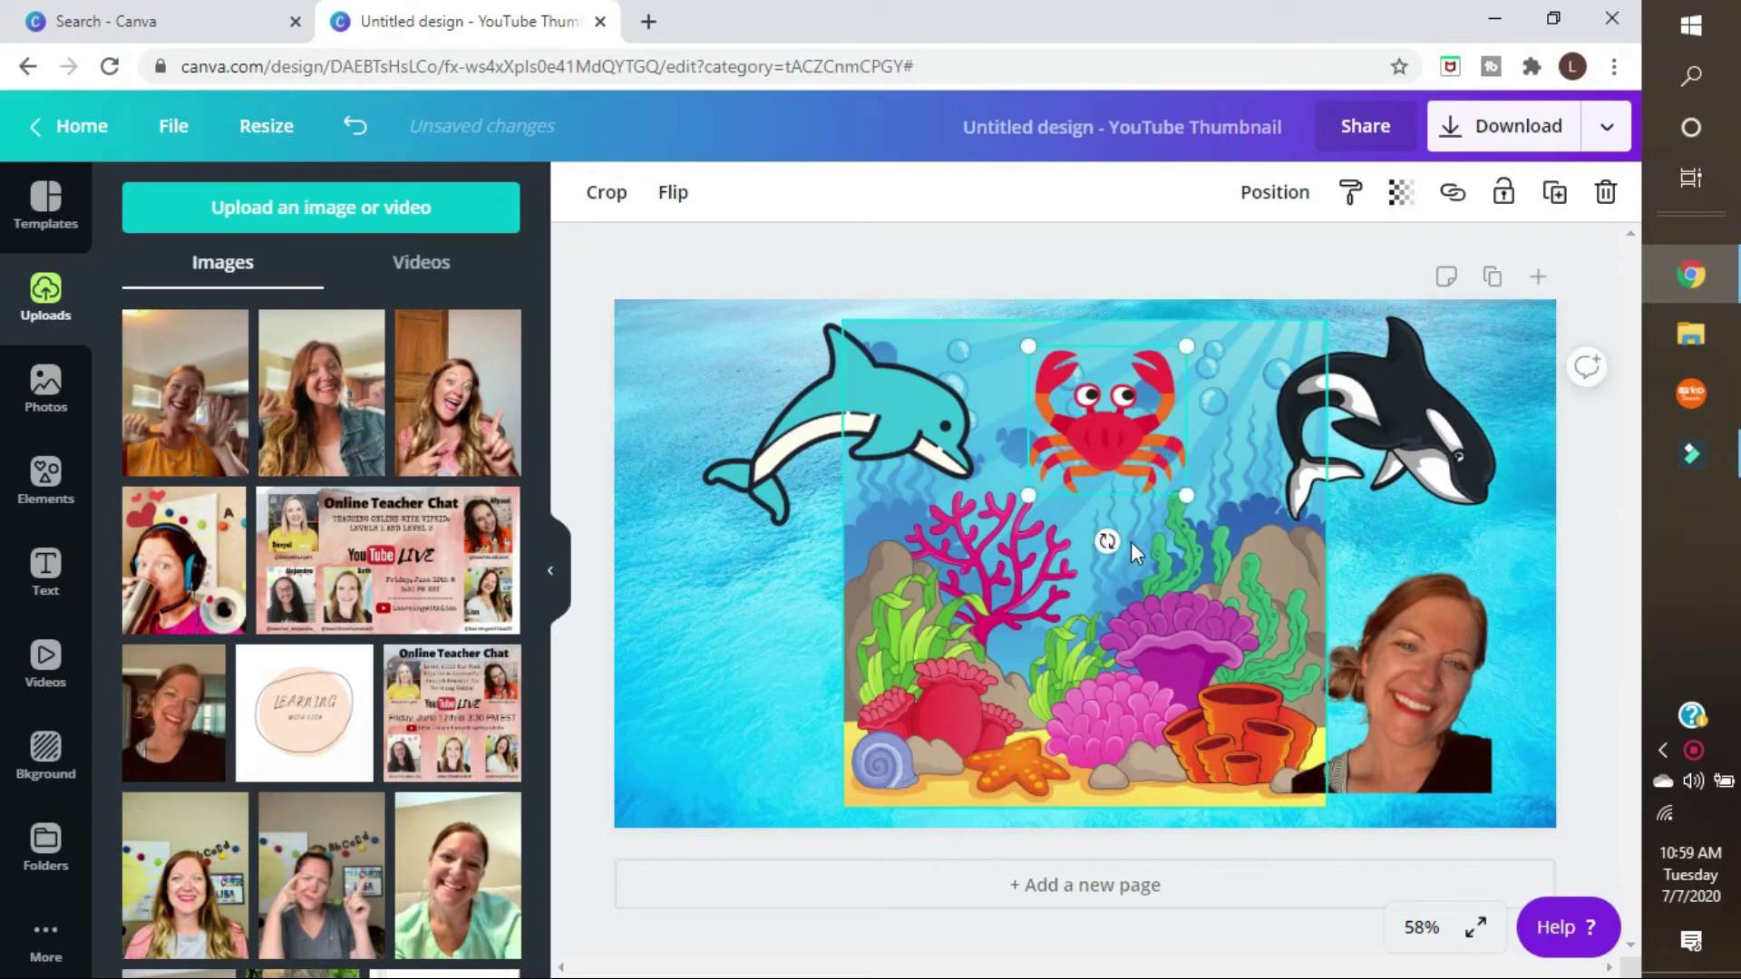
{"action": "left_click_drag", "start_coordinate": [1107, 541], "coordinate": [1139, 530]}
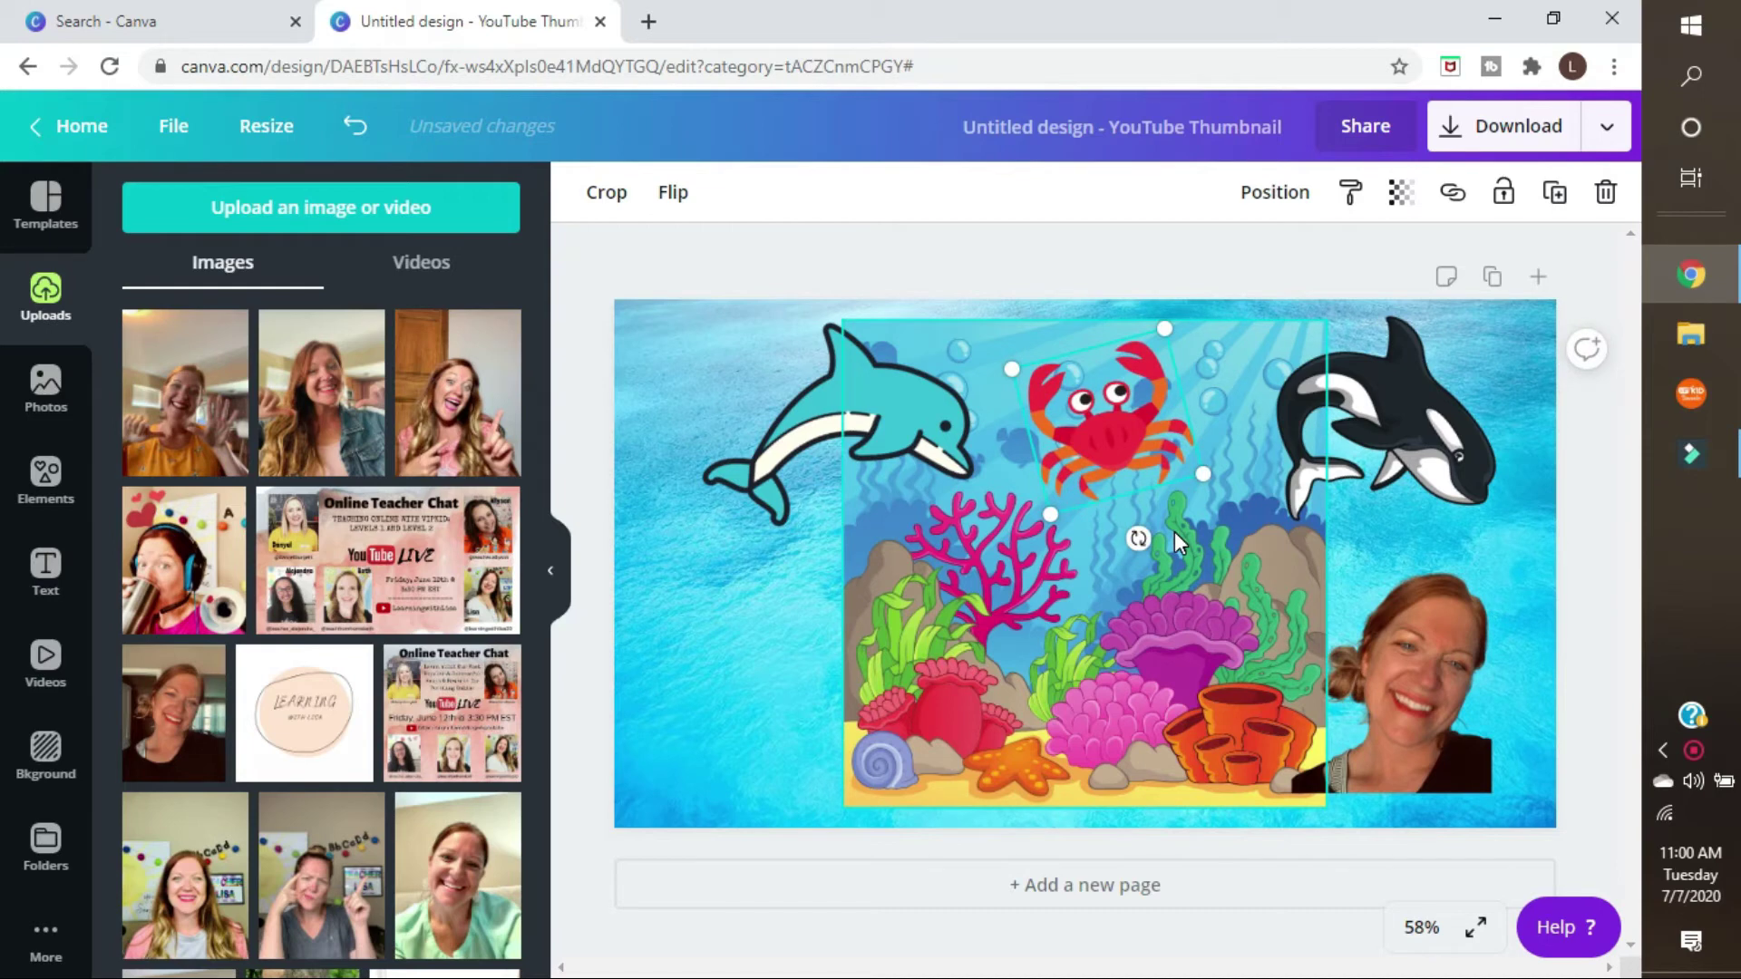
- Examine the colour options of the orca, dolphin, crab and coral reef to compare which graphics can be recoloured
{"action": "left_click", "coordinate": [1328, 490]}
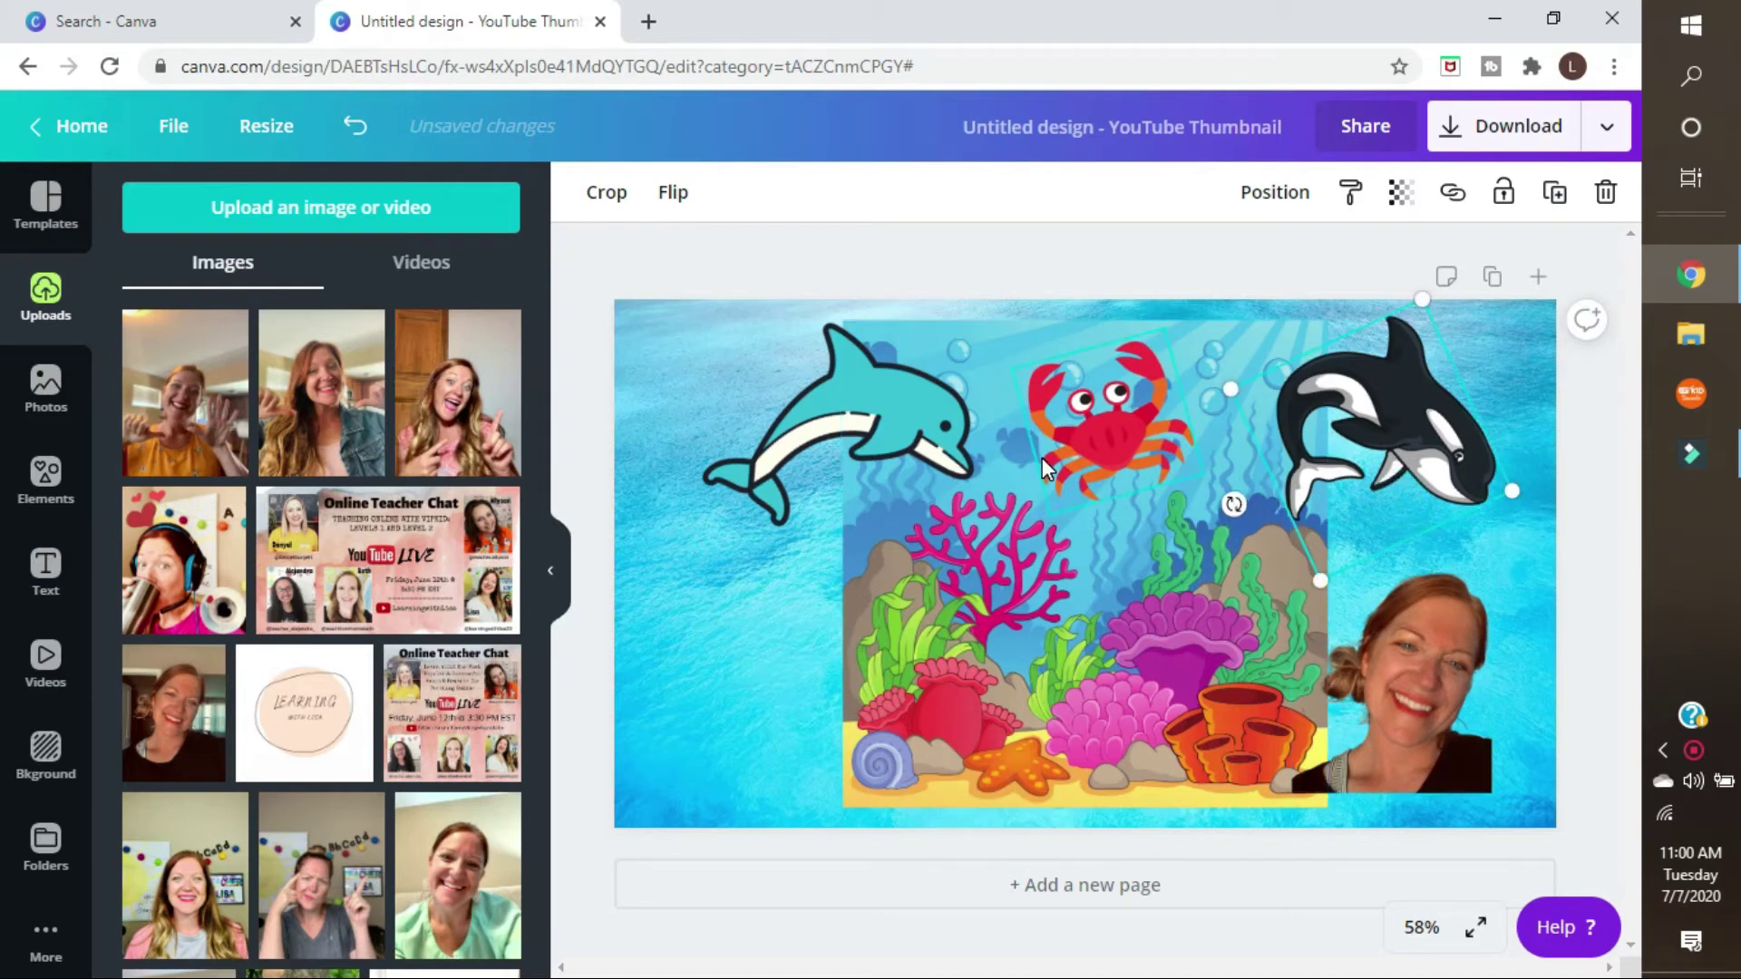
{"action": "left_click", "coordinate": [760, 388]}
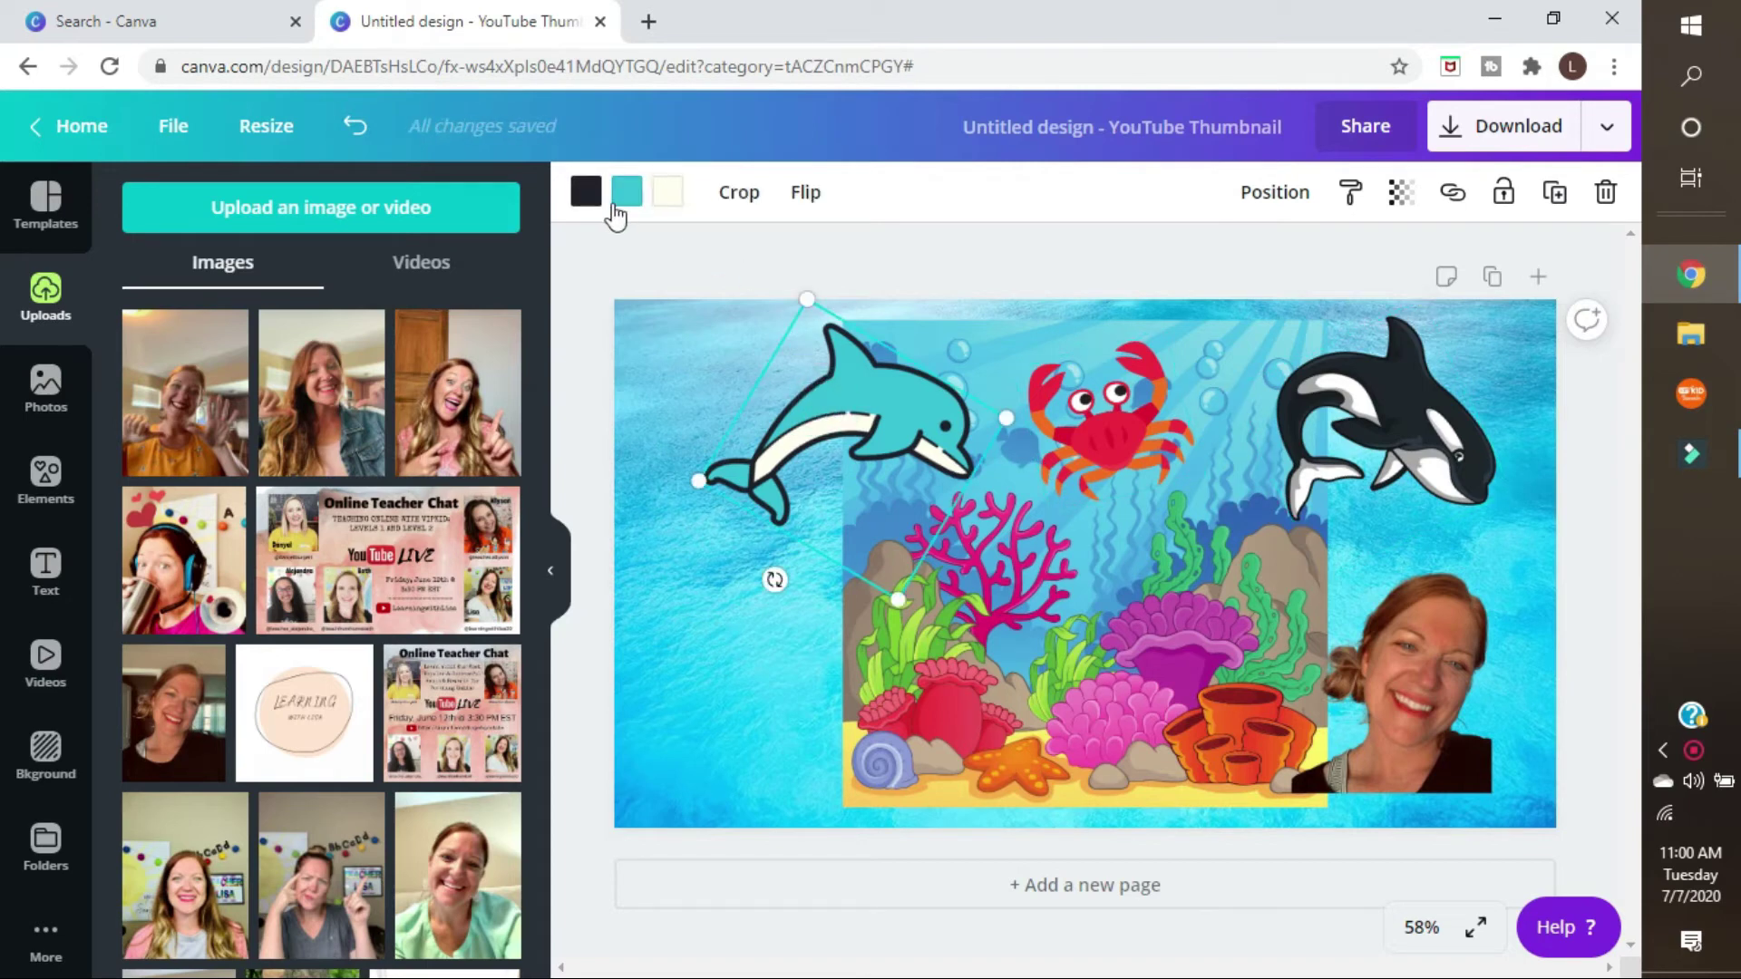
{"action": "left_click", "coordinate": [587, 200]}
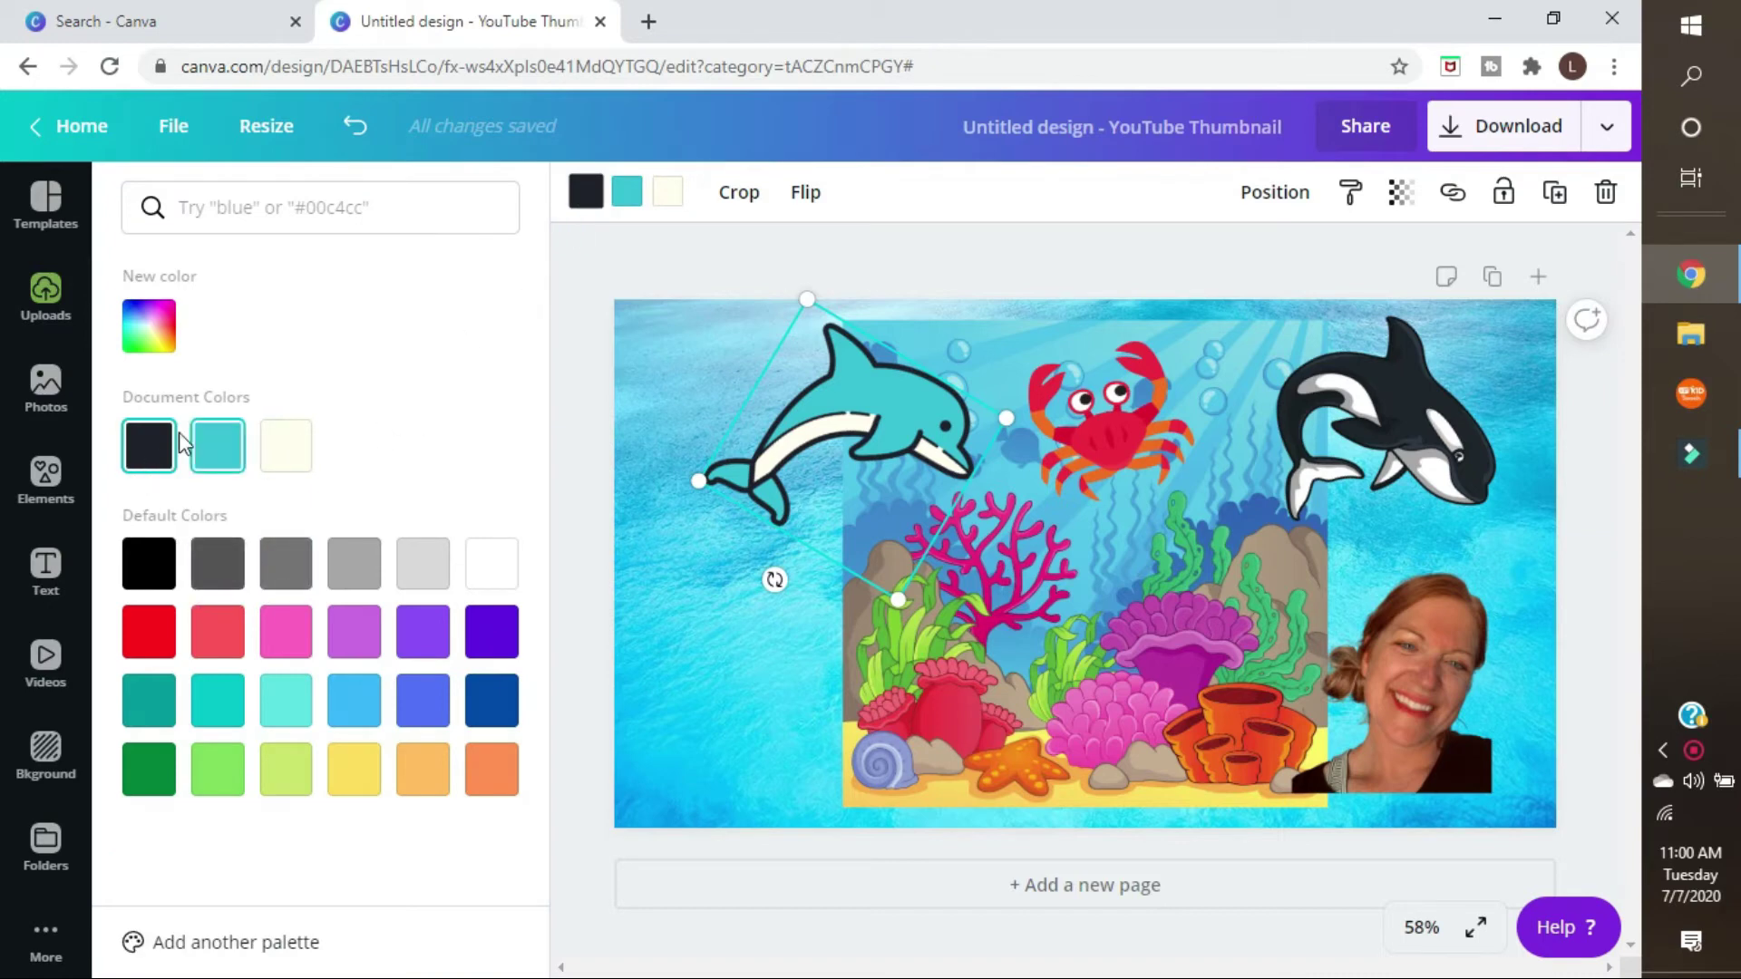
{"action": "left_click", "coordinate": [1145, 418]}
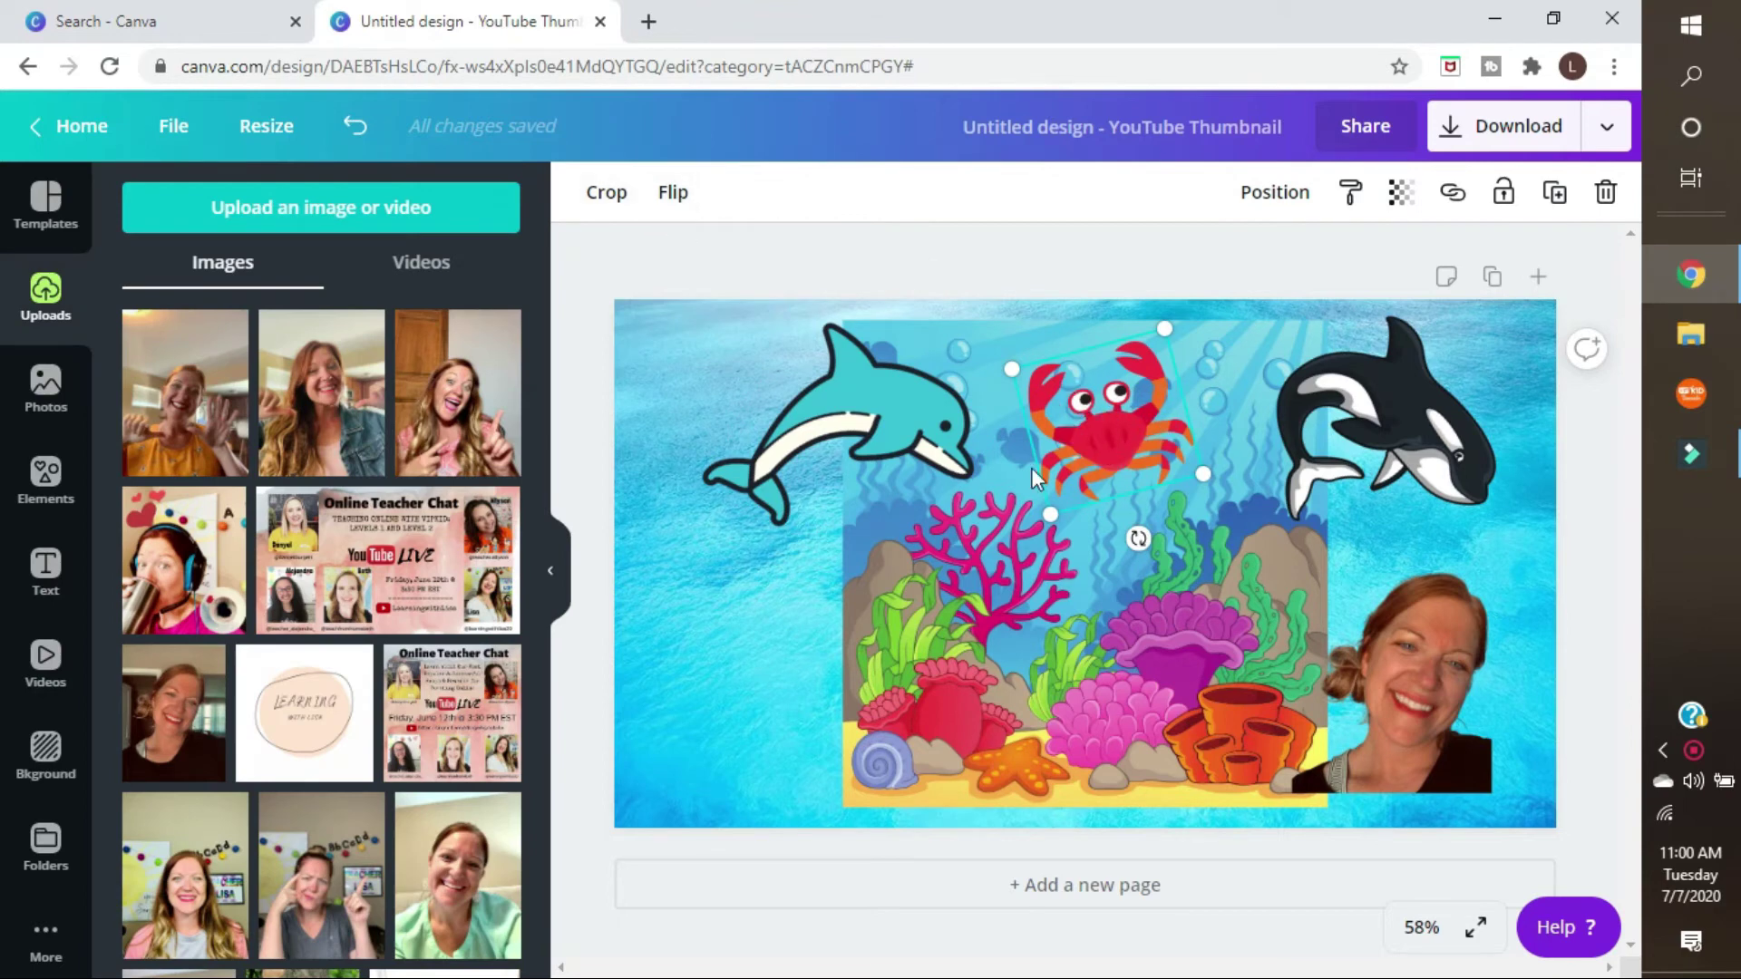
{"action": "left_click", "coordinate": [823, 433]}
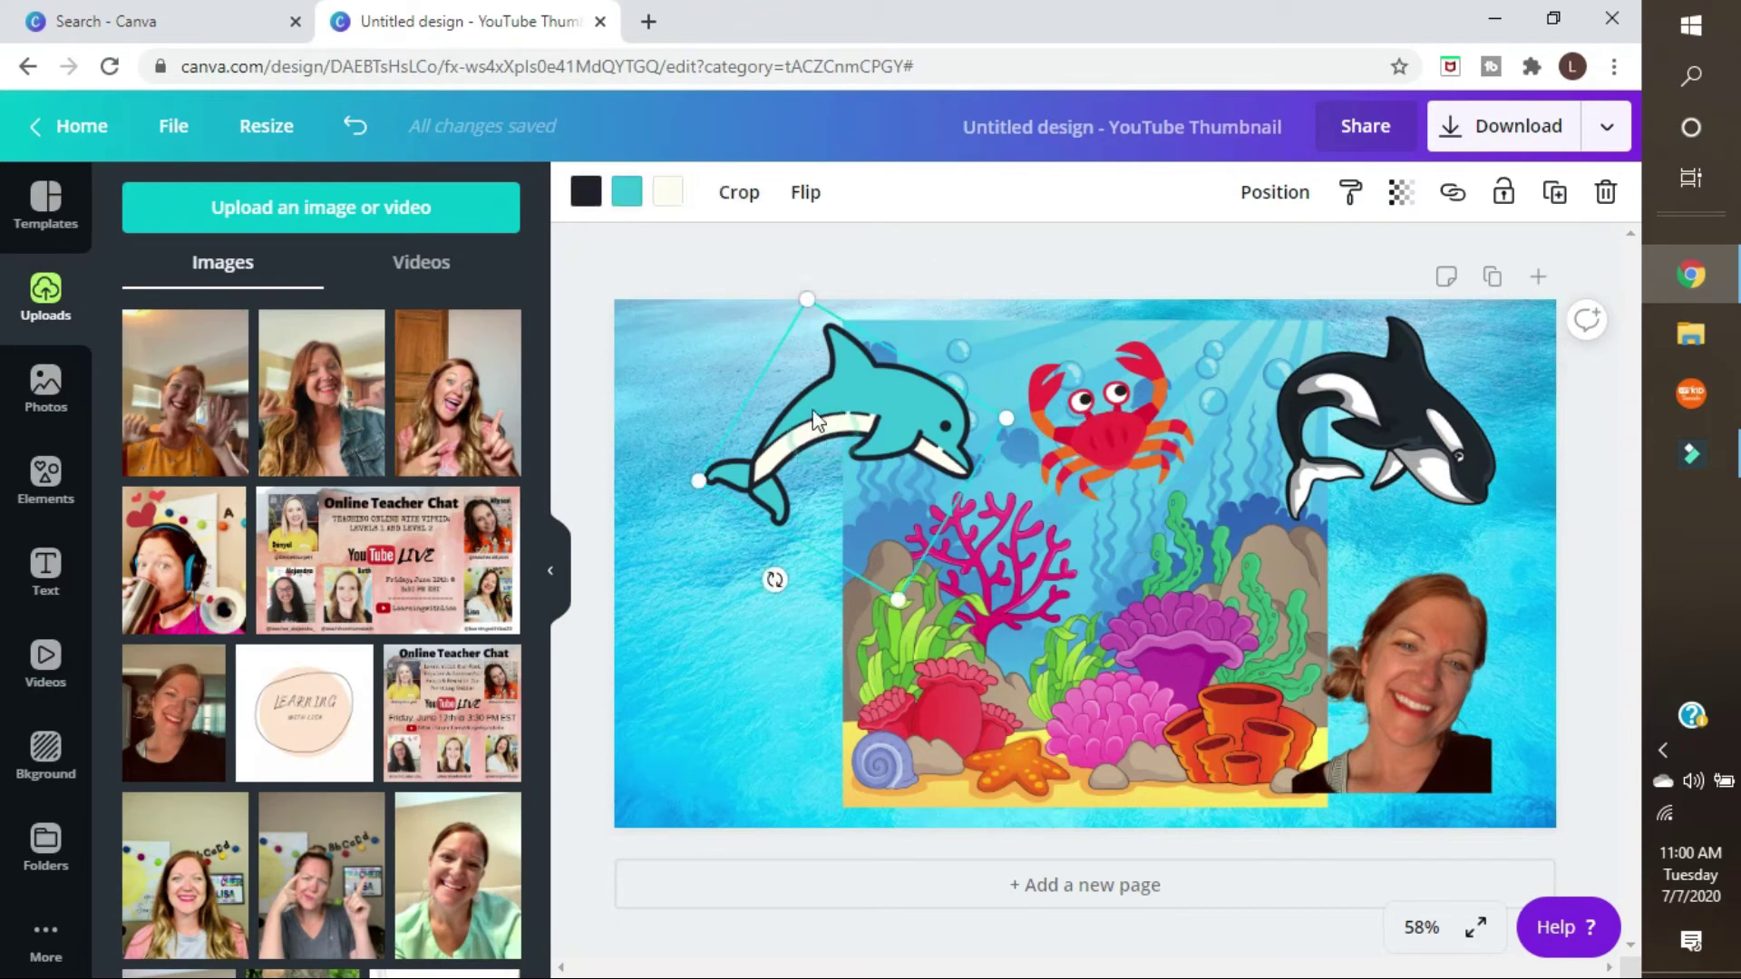
{"action": "left_click", "coordinate": [1380, 443]}
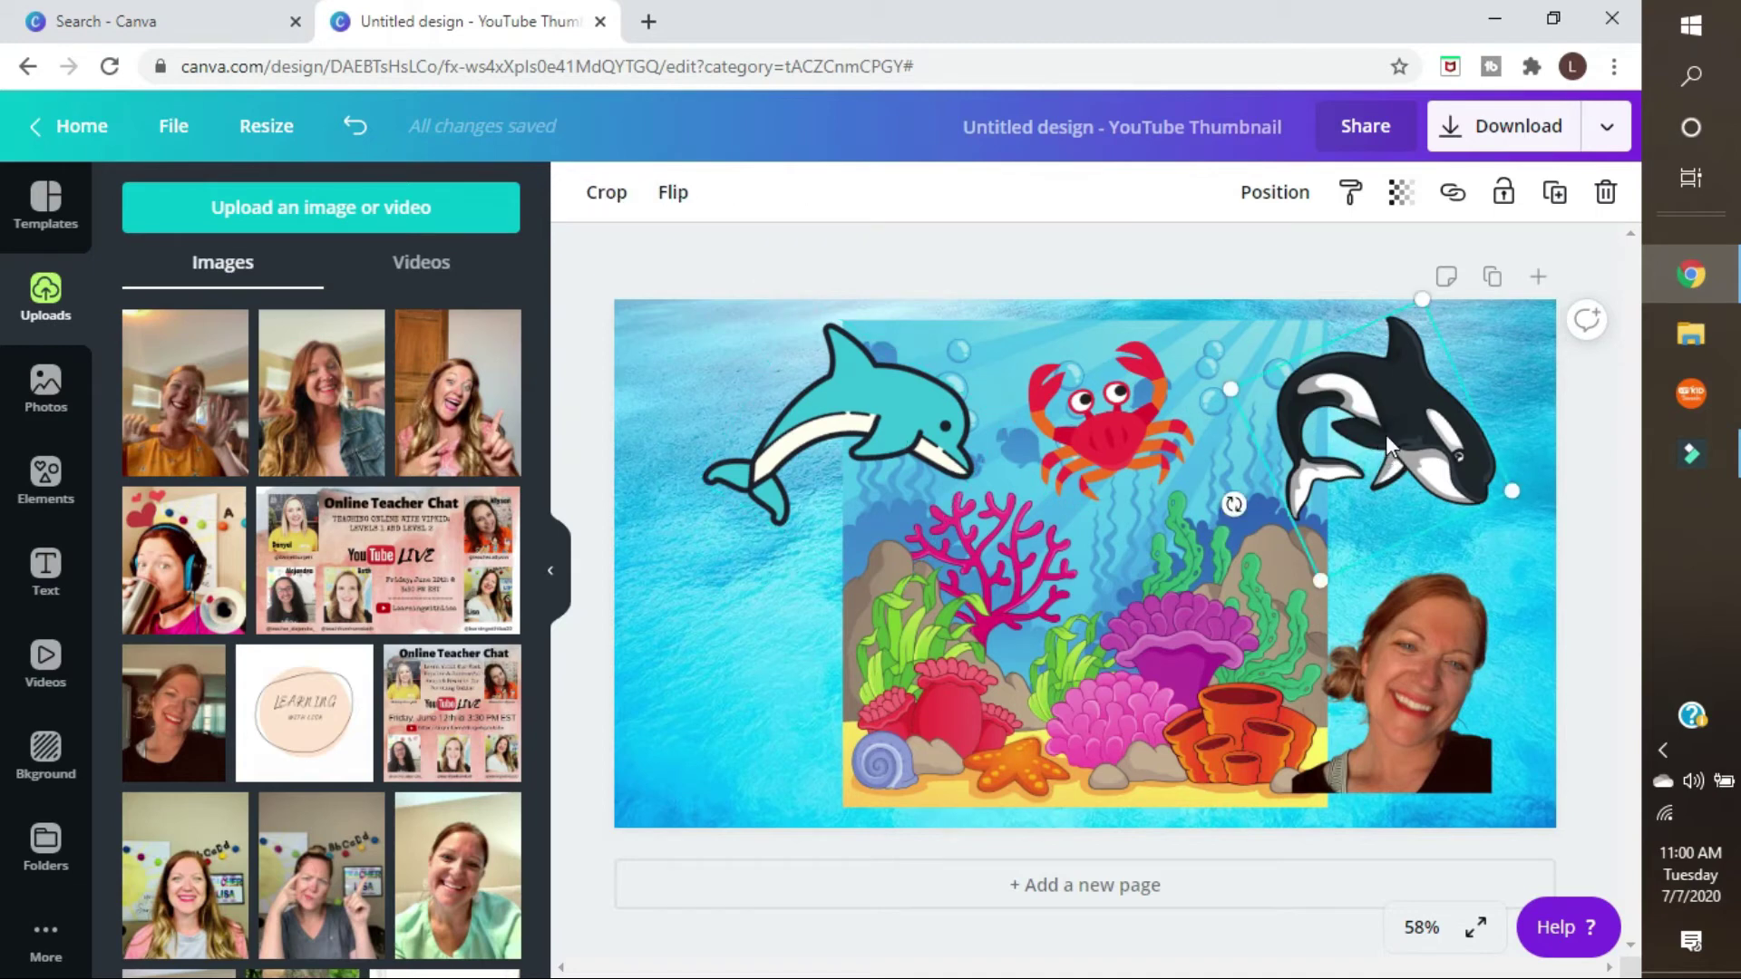
{"action": "left_click", "coordinate": [895, 438]}
{"action": "left_click", "coordinate": [1095, 612]}
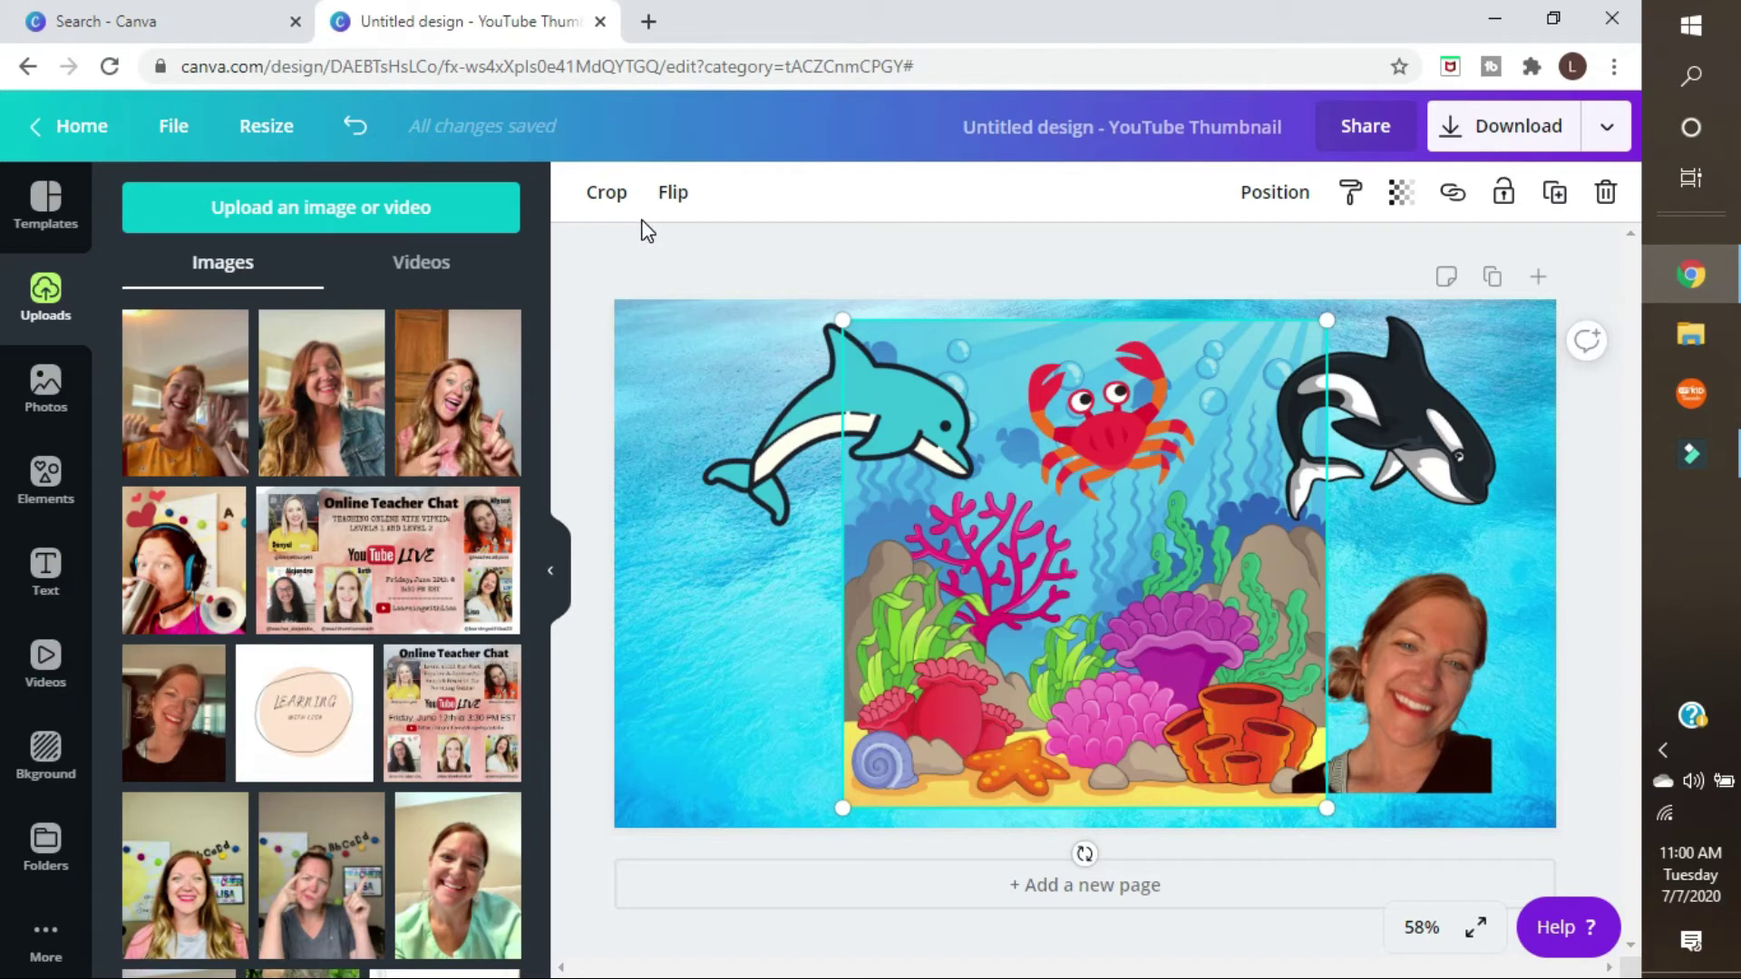
{"action": "left_click", "coordinate": [1532, 570]}
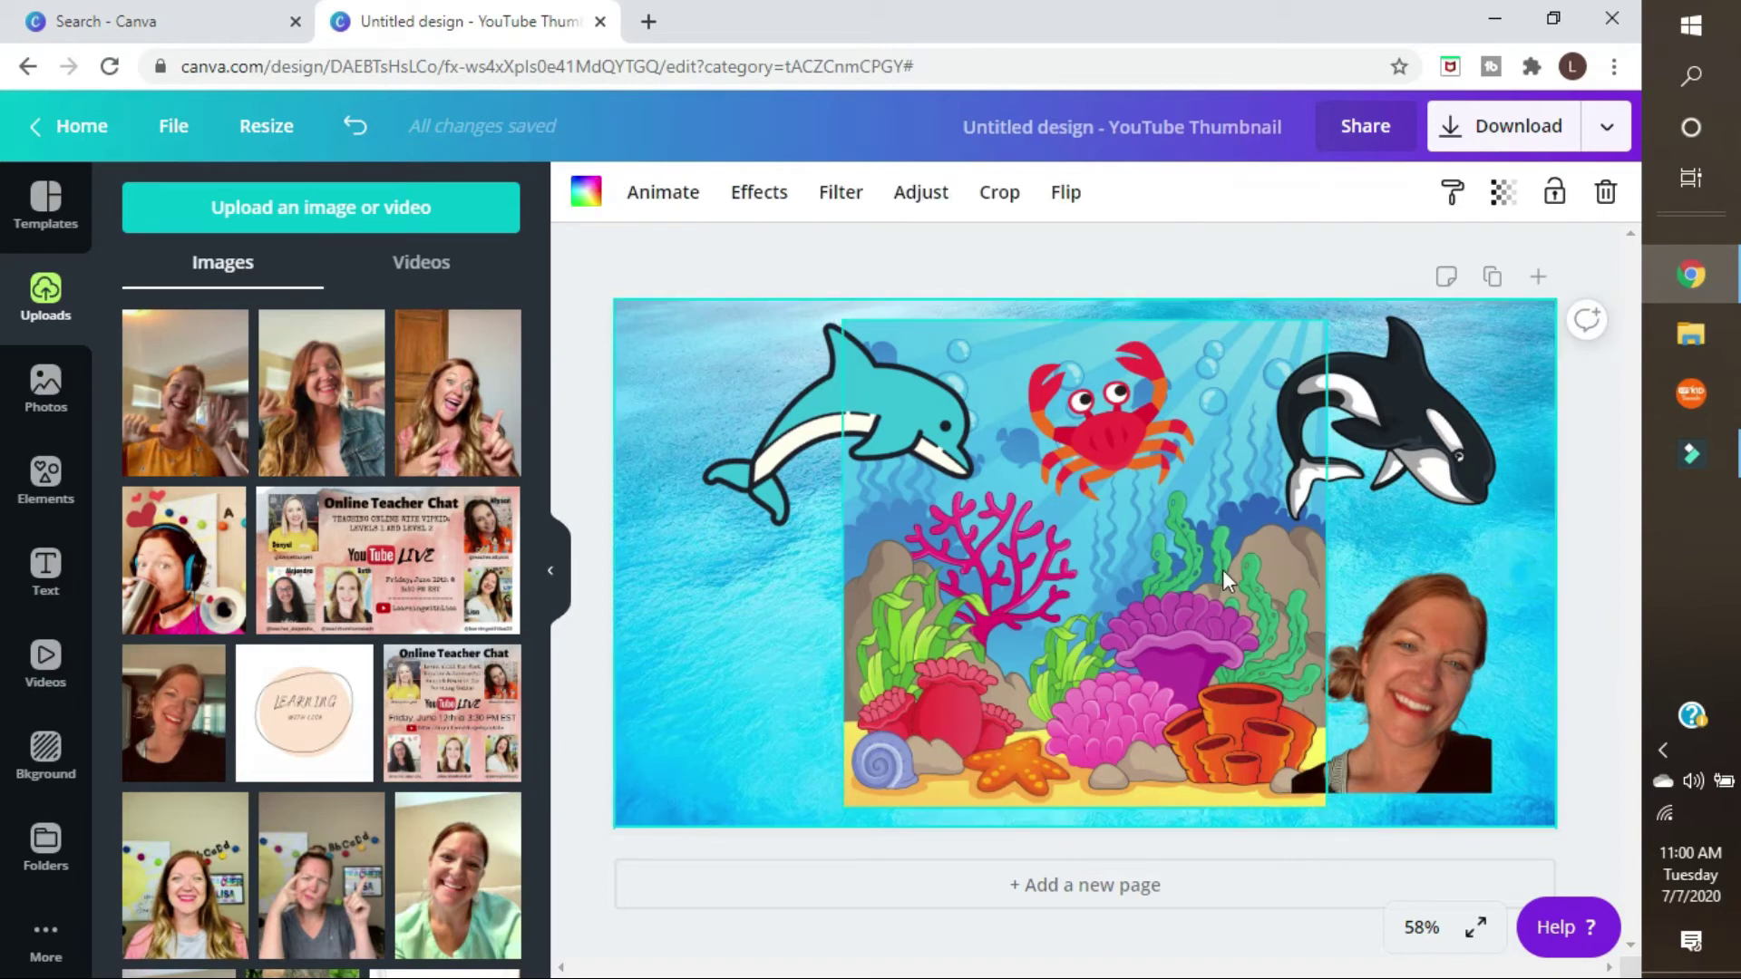